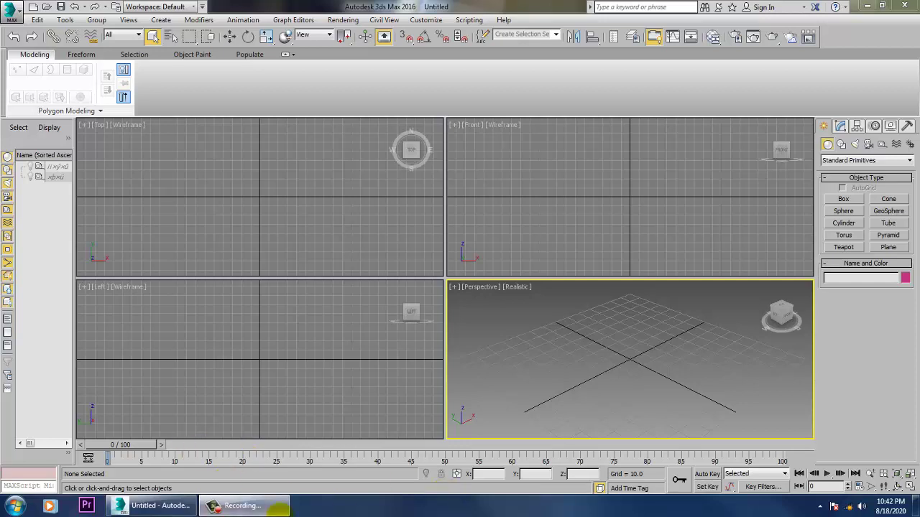
Create a large ground plane around the origin in the Perspective view and set its object color to grey
{"action": "key", "text": "alt+w"}
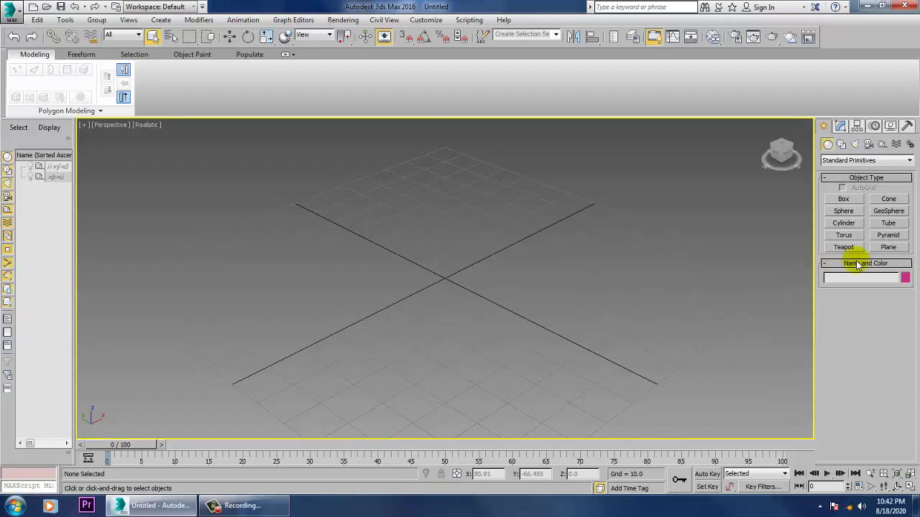
{"action": "left_click", "coordinate": [888, 249]}
{"action": "scroll", "coordinate": [612, 288], "scroll_direction": "down", "scroll_amount": 5}
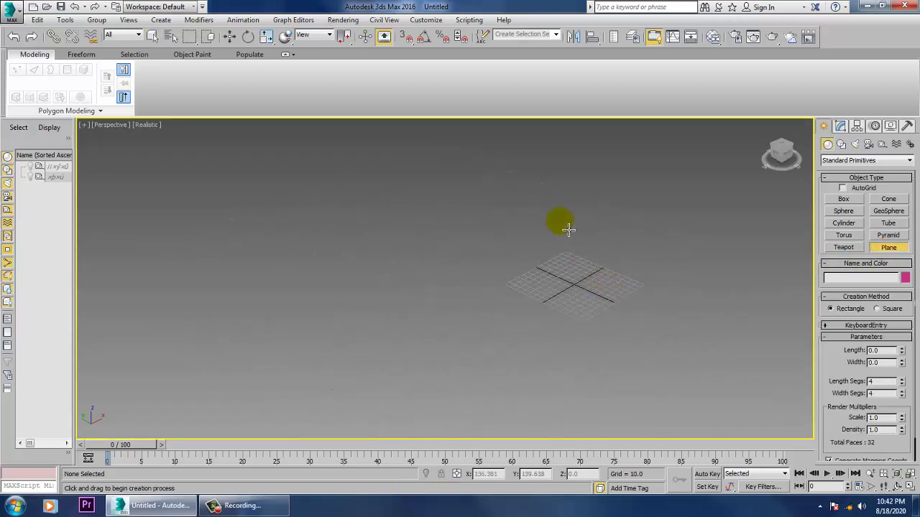
{"action": "left_click_drag", "start_coordinate": [567, 210], "coordinate": [594, 422]}
{"action": "scroll", "coordinate": [594, 336], "scroll_direction": "up", "scroll_amount": 4}
{"action": "right_click", "coordinate": [594, 334]}
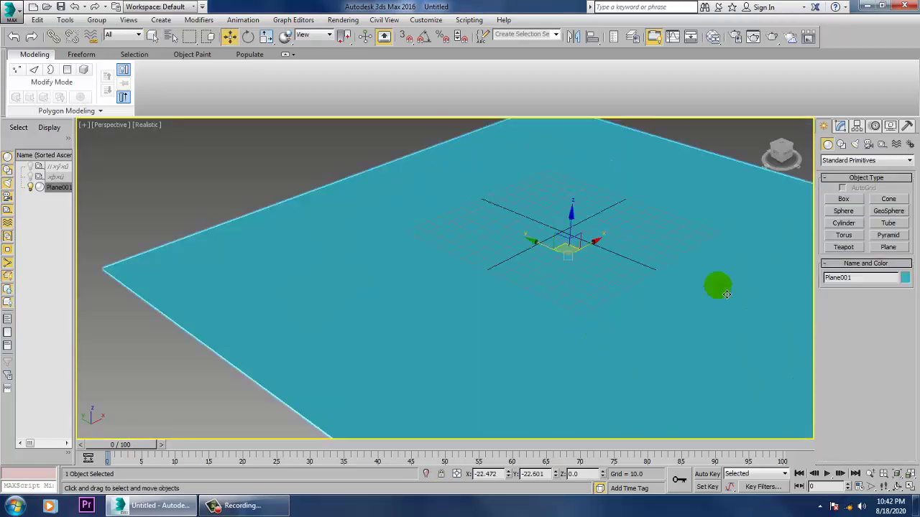
{"action": "left_click", "coordinate": [903, 278]}
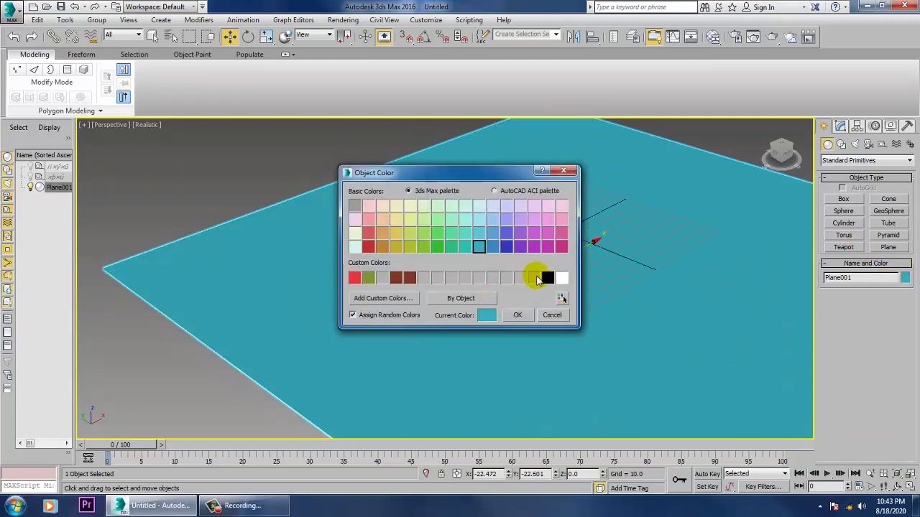
{"action": "left_click", "coordinate": [518, 315]}
Create a long, narrow box running along the Y axis over the plane in the Top view
{"action": "left_click", "coordinate": [843, 199]}
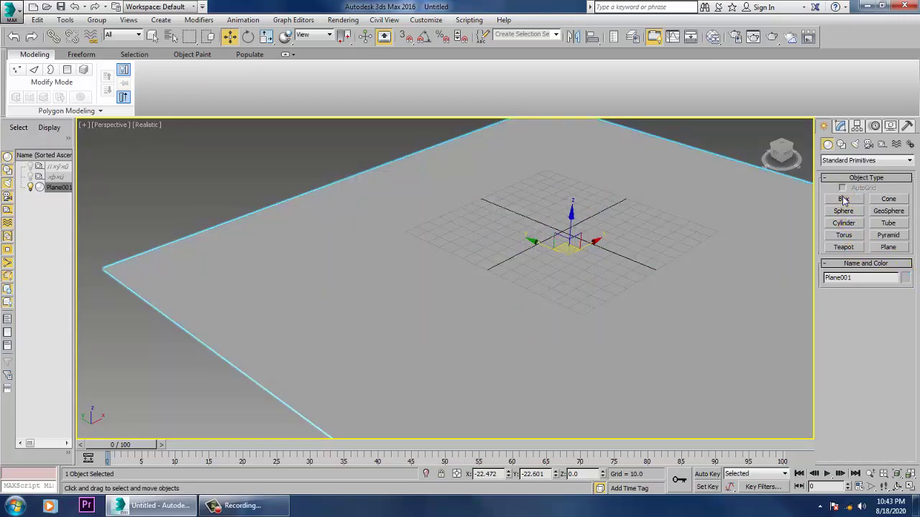
{"action": "key", "text": "alt+w"}
{"action": "right_click", "coordinate": [295, 213]}
{"action": "key", "text": "alt+w"}
{"action": "scroll", "coordinate": [321, 211], "scroll_direction": "down", "scroll_amount": 4}
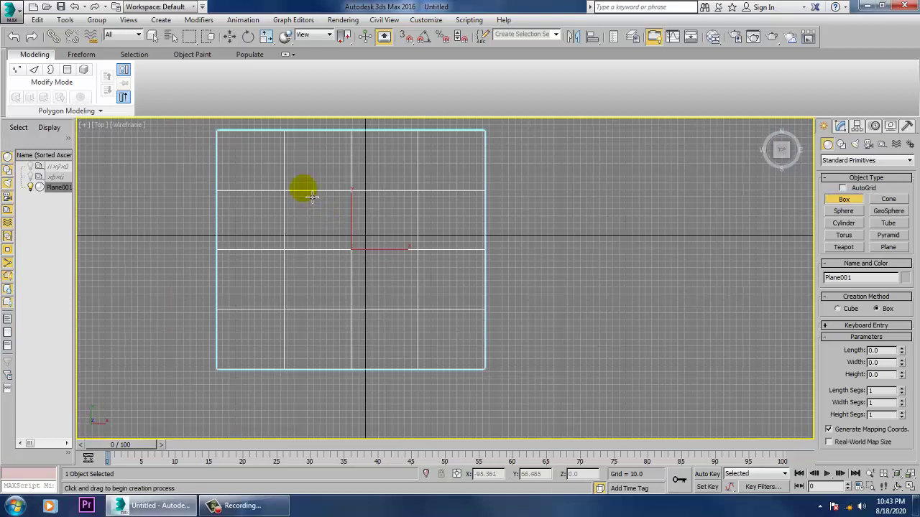
{"action": "left_click_drag", "start_coordinate": [315, 158], "coordinate": [329, 363]}
{"action": "key", "text": "w"}
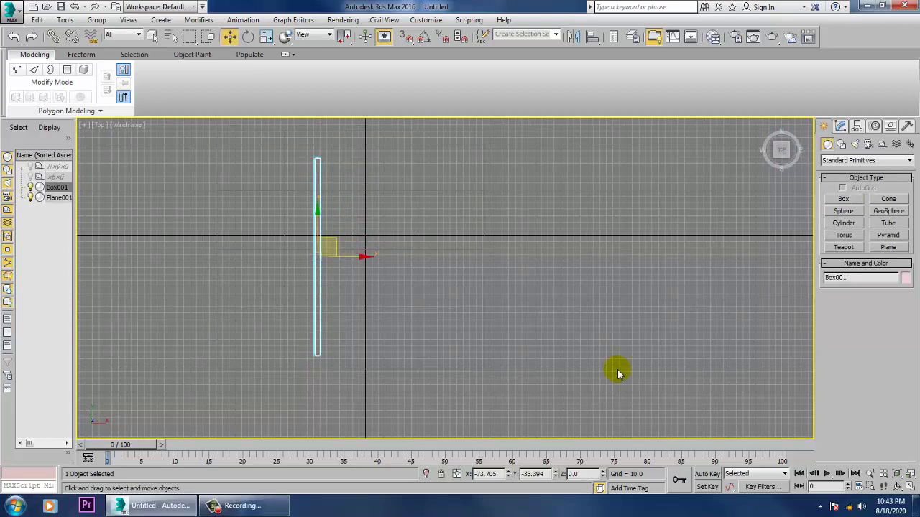
Scale the box to about 104% along Z and make it slightly narrower across its width
{"action": "key", "text": "alt+w"}
{"action": "right_click", "coordinate": [642, 361]}
{"action": "key", "text": "alt+w"}
{"action": "middle_click_drag", "start_coordinate": [642, 361], "coordinate": [615, 335], "text": "alt"}
{"action": "scroll", "coordinate": [608, 339], "scroll_direction": "up", "scroll_amount": 2}
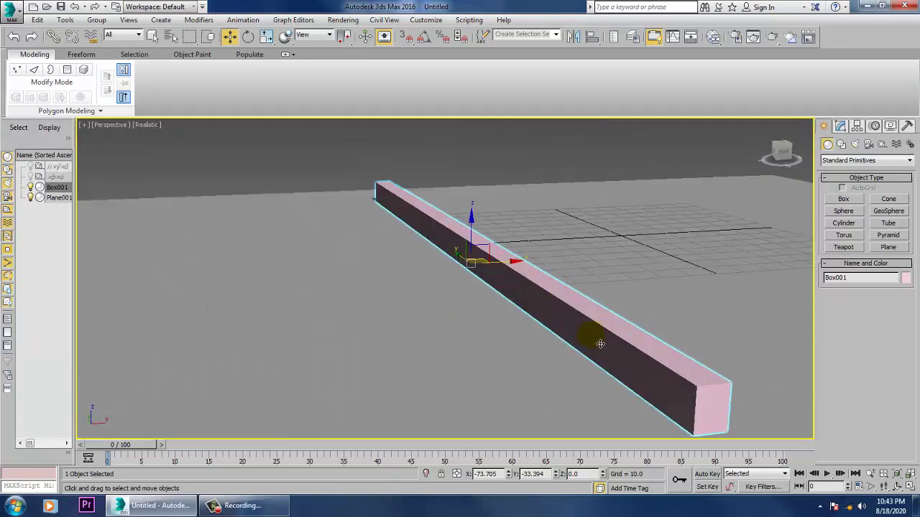
{"action": "key", "text": "r"}
{"action": "left_click_drag", "start_coordinate": [472, 221], "coordinate": [471, 216]}
{"action": "key", "text": "w"}
{"action": "key", "text": "r"}
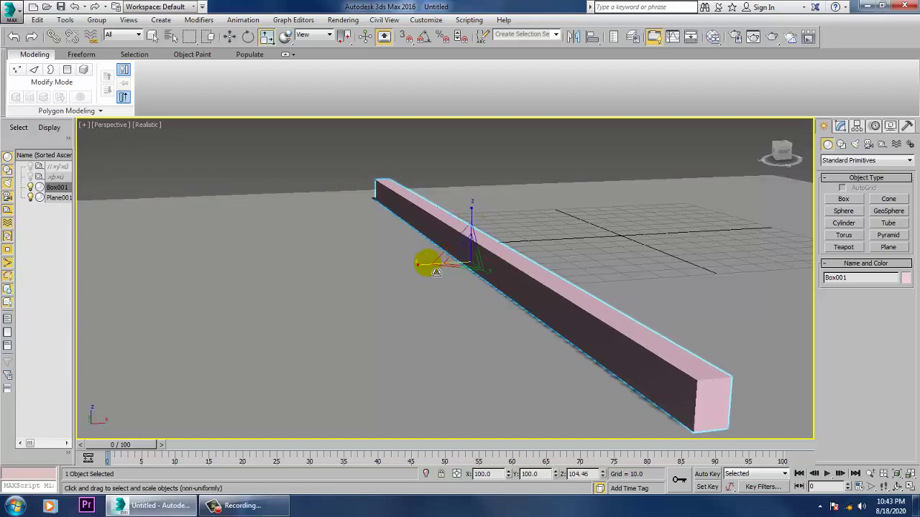
{"action": "left_click_drag", "start_coordinate": [432, 268], "coordinate": [444, 270]}
{"action": "key", "text": "w"}
Show edged faces in the Perspective view and convert the box to an editable poly
{"action": "key", "text": "F4"}
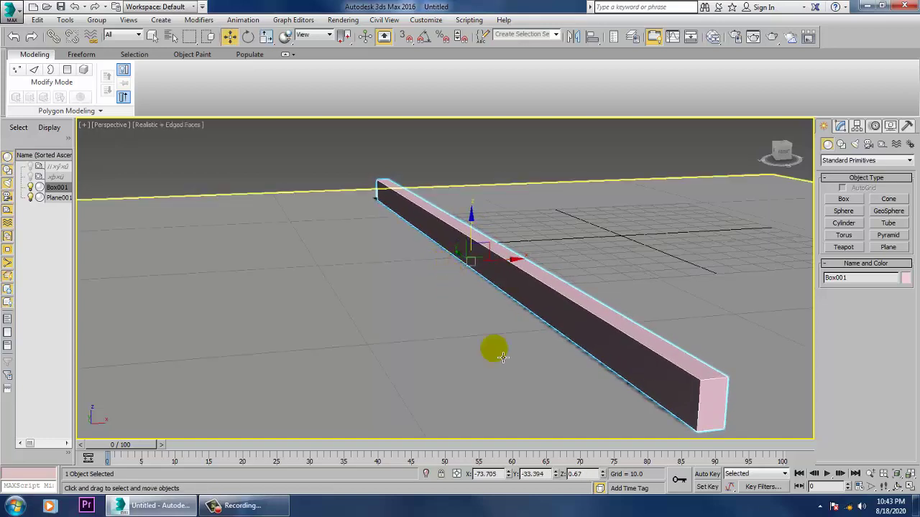
{"action": "middle_click_drag", "start_coordinate": [744, 381], "coordinate": [743, 366], "text": "alt"}
{"action": "right_click", "coordinate": [690, 285]}
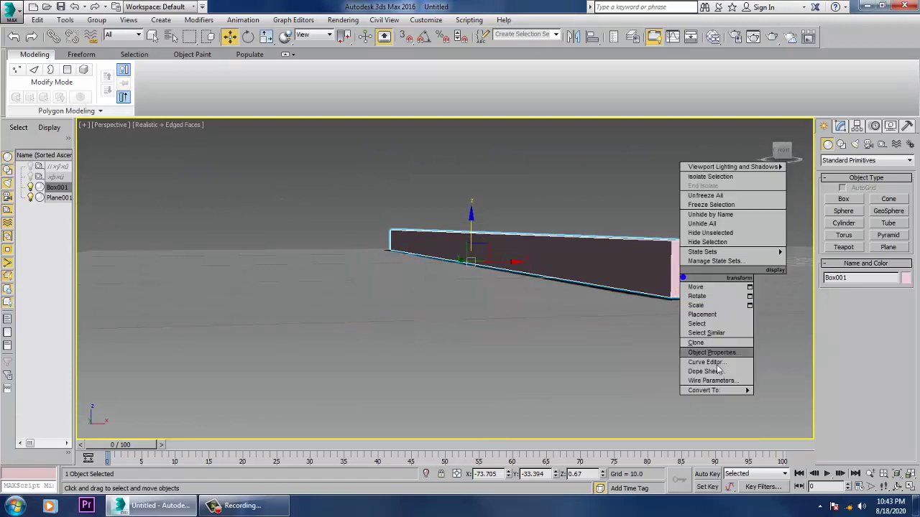
{"action": "mouse_move", "coordinate": [711, 386]}
{"action": "left_click", "coordinate": [788, 397]}
Add two lengthwise edge loops around the box with Swift Loop, one near its top and one near its bottom
{"action": "middle_click_drag", "start_coordinate": [623, 312], "coordinate": [619, 316], "text": "alt"}
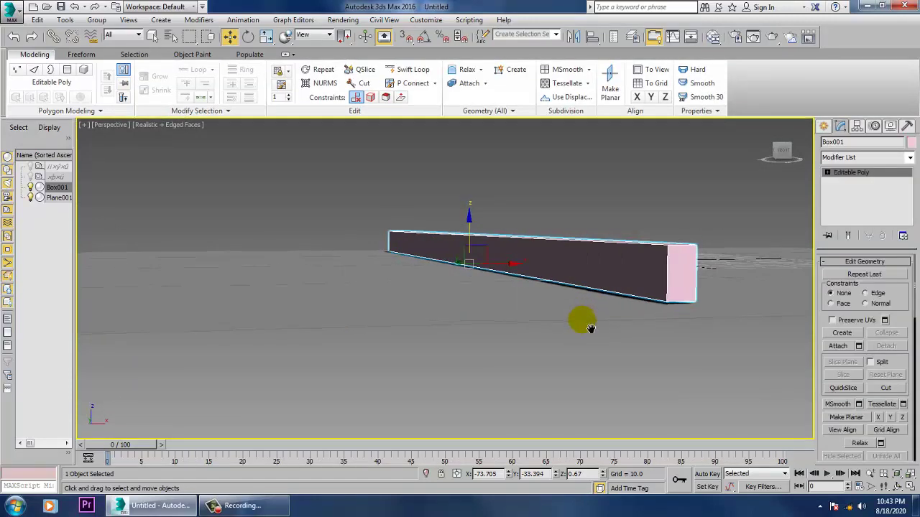
{"action": "left_click", "coordinate": [410, 71]}
{"action": "middle_click_drag", "start_coordinate": [708, 269], "coordinate": [579, 268]}
{"action": "scroll", "coordinate": [684, 291], "scroll_direction": "up", "scroll_amount": 3}
{"action": "scroll", "coordinate": [667, 303], "scroll_direction": "down", "scroll_amount": 1}
{"action": "scroll", "coordinate": [667, 301], "scroll_direction": "up", "scroll_amount": 1}
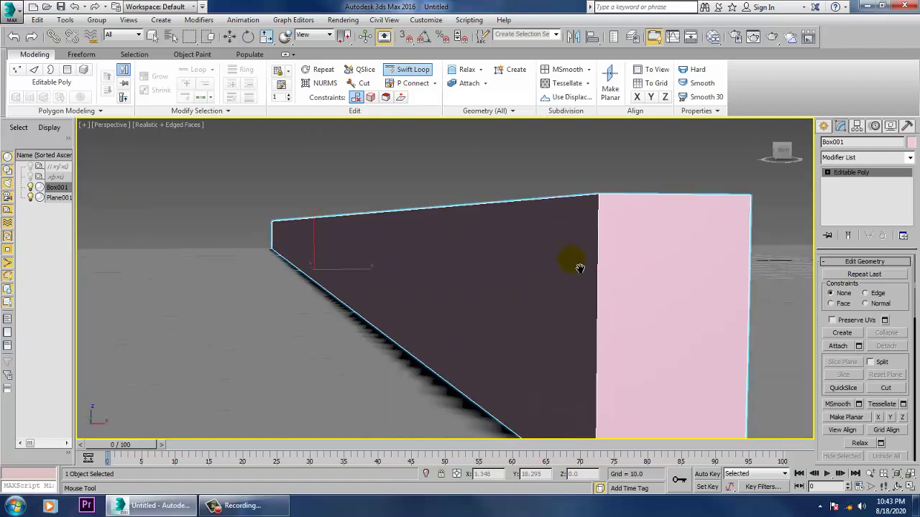
{"action": "left_click", "coordinate": [618, 266]}
{"action": "left_click", "coordinate": [628, 419]}
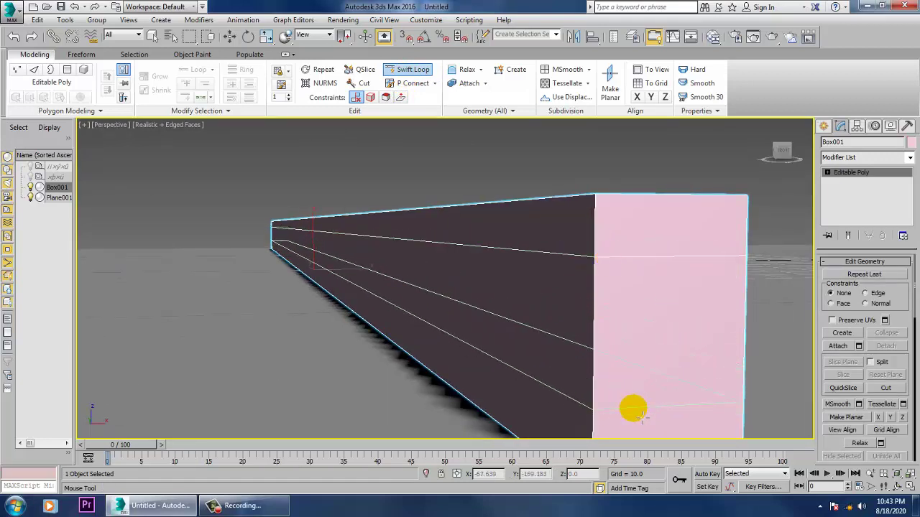
{"action": "left_click", "coordinate": [642, 417]}
{"action": "key", "text": "w"}
Select both lengthwise edge loops of the box and move them slightly down along Z
{"action": "scroll", "coordinate": [640, 353], "scroll_direction": "down", "scroll_amount": 5}
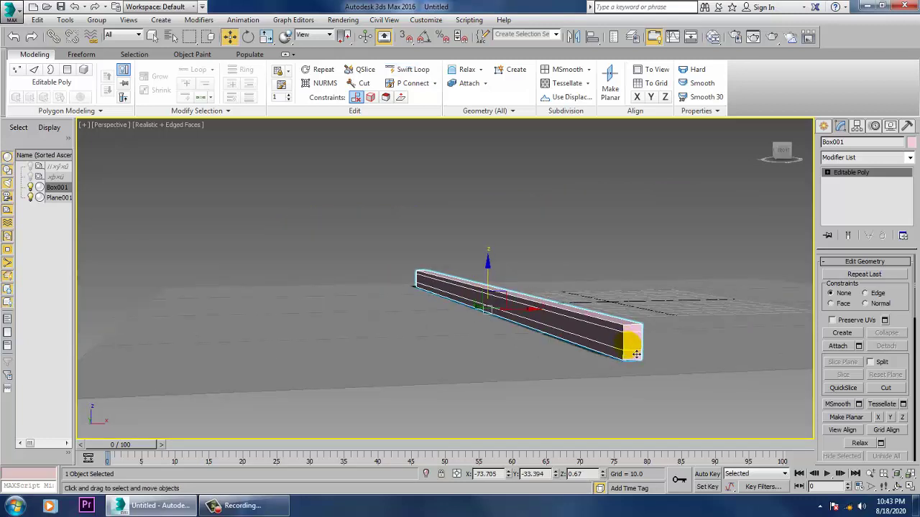
{"action": "scroll", "coordinate": [636, 354], "scroll_direction": "up", "scroll_amount": 2}
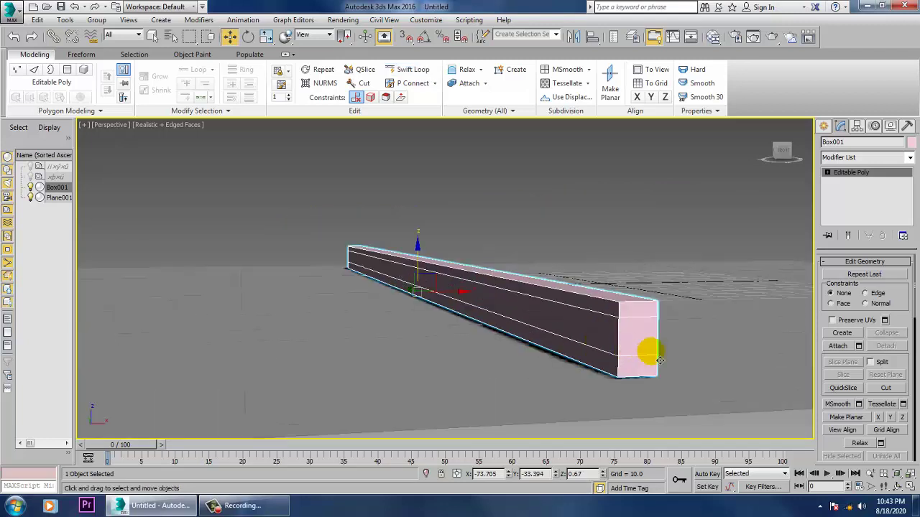
{"action": "key", "text": "2"}
{"action": "double_click", "coordinate": [630, 320]}
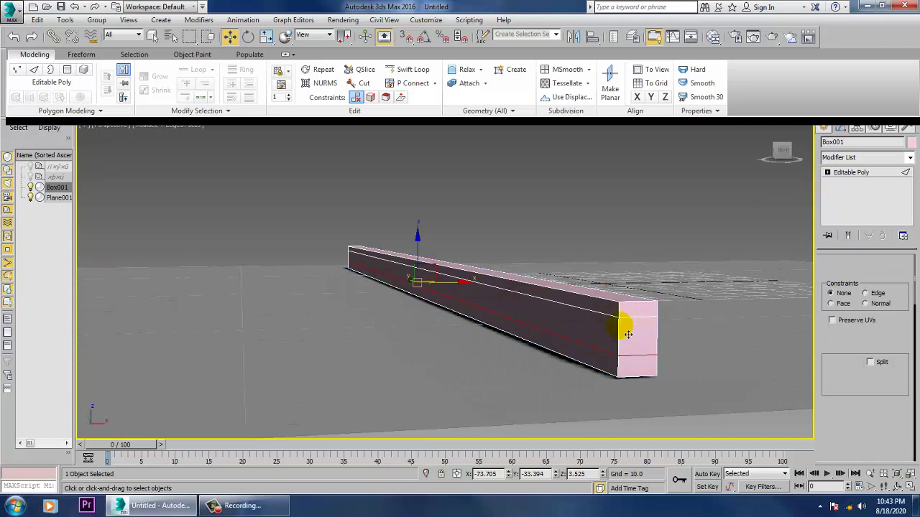
{"action": "double_click", "coordinate": [637, 314]}
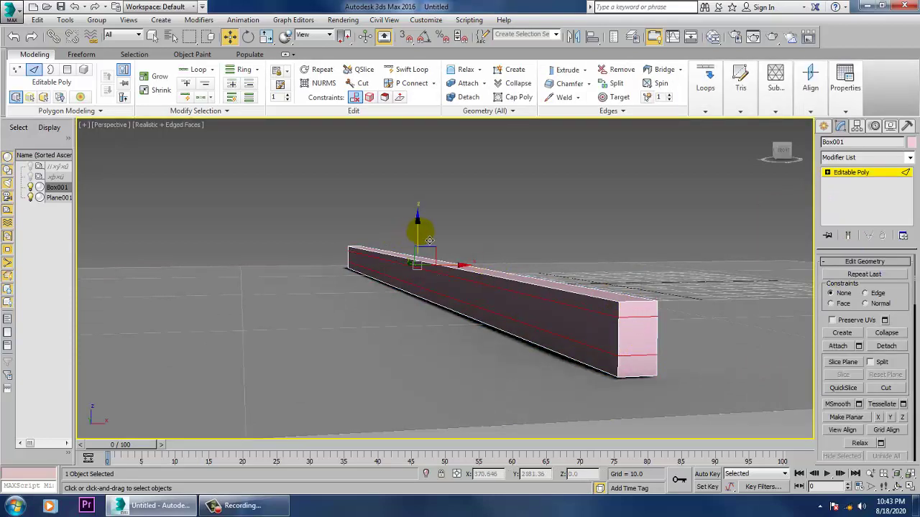
{"action": "left_click_drag", "start_coordinate": [428, 239], "coordinate": [429, 325]}
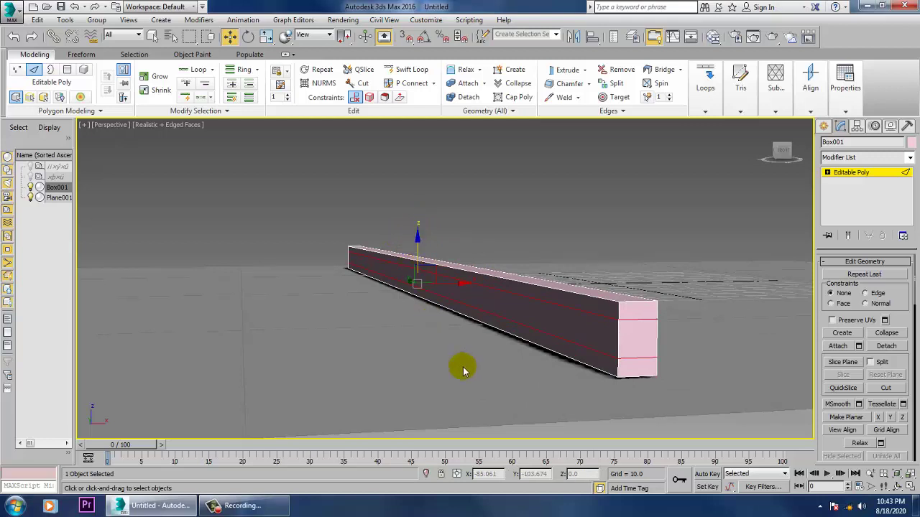
Extrude the upper side polygons on both long sides of the box by 4.046 to form a T-shaped profile
{"action": "key", "text": "4"}
{"action": "left_click", "coordinate": [573, 314]}
{"action": "middle_click_drag", "start_coordinate": [573, 314], "coordinate": [316, 388], "text": "alt"}
{"action": "left_click", "coordinate": [232, 366]}
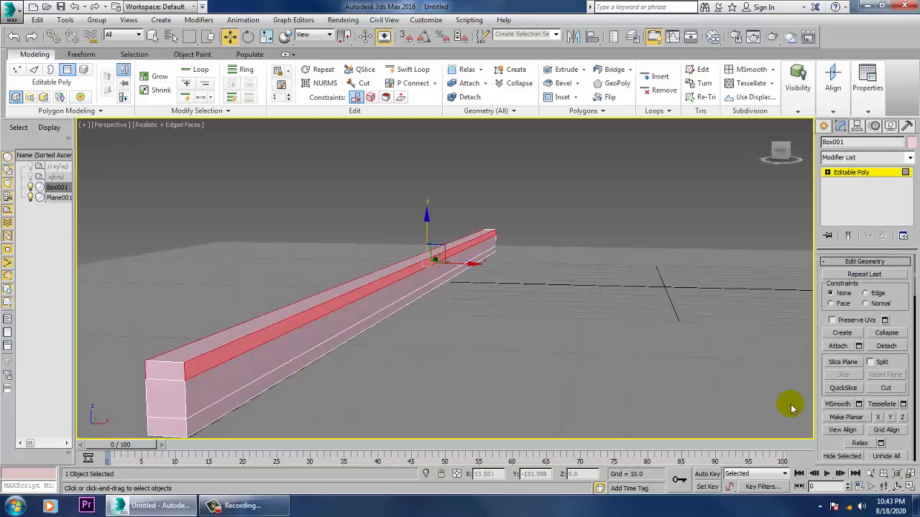
{"action": "left_click_drag", "start_coordinate": [842, 443], "coordinate": [842, 146]}
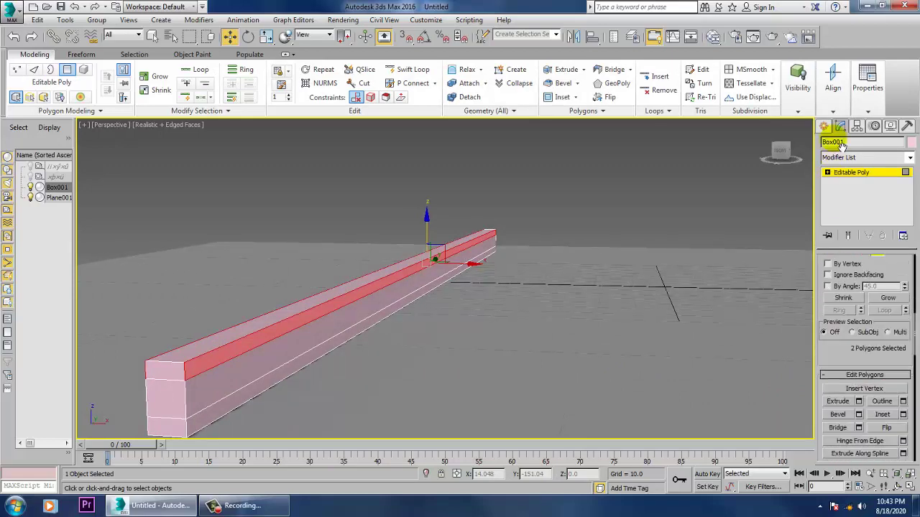
{"action": "scroll", "coordinate": [843, 260], "scroll_direction": "down", "scroll_amount": 1}
{"action": "left_click", "coordinate": [859, 372]}
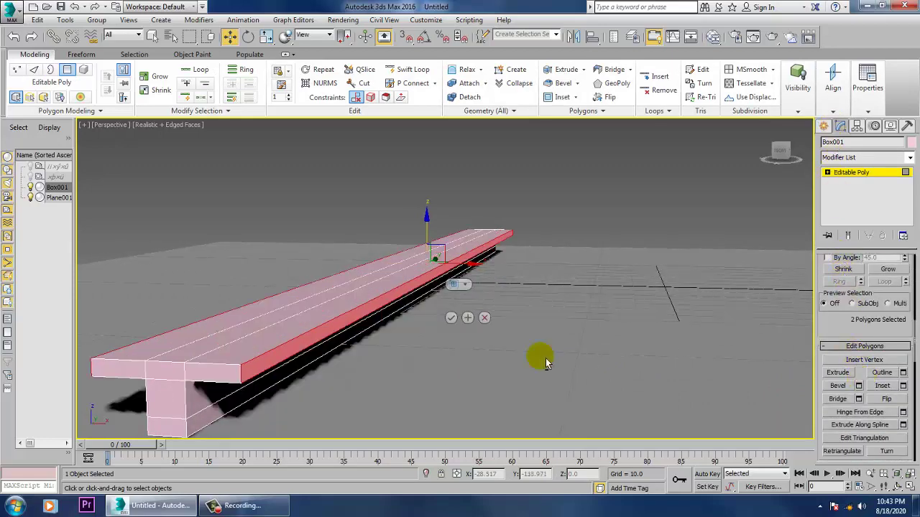
{"action": "middle_click_drag", "start_coordinate": [538, 359], "coordinate": [485, 310], "text": "alt"}
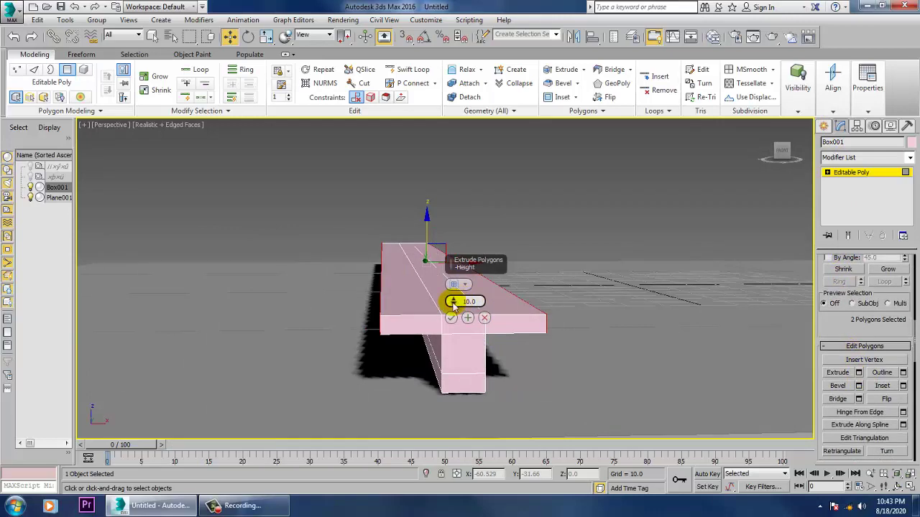
{"action": "left_click_drag", "start_coordinate": [452, 302], "coordinate": [472, 338]}
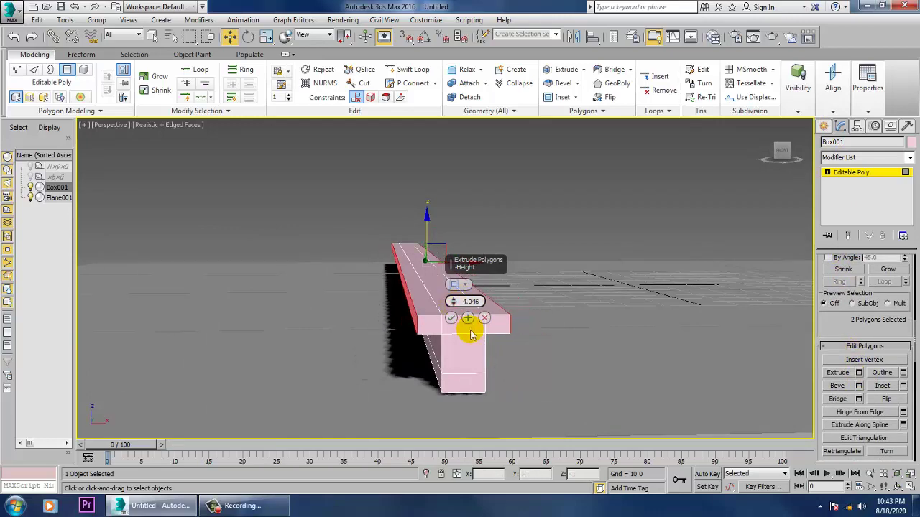
{"action": "left_click", "coordinate": [452, 317]}
Narrow the T profile in the Front view by moving its negative-X side vertices about 1 unit inward along X
{"action": "key", "text": "alt+w"}
{"action": "key", "text": "alt+w"}
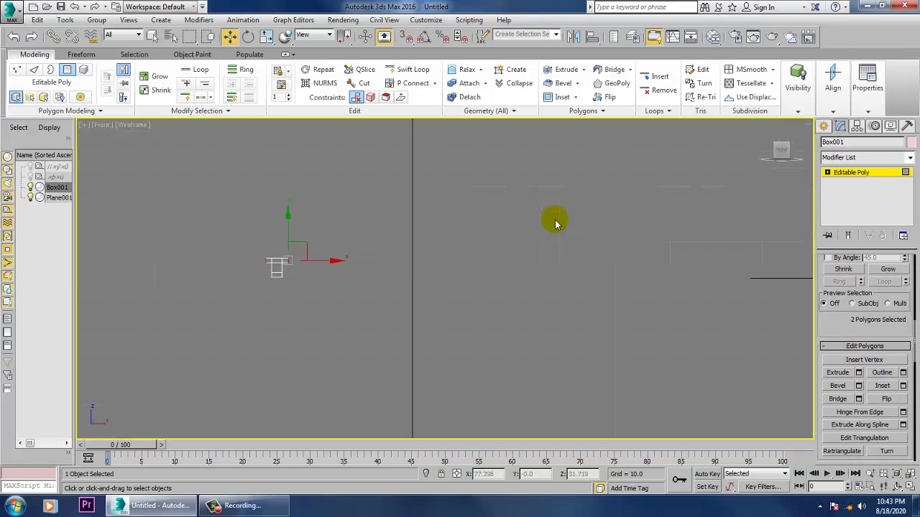
{"action": "key", "text": "1"}
{"action": "middle_click_drag", "start_coordinate": [567, 260], "coordinate": [688, 256]}
{"action": "scroll", "coordinate": [465, 289], "scroll_direction": "up", "scroll_amount": 3}
{"action": "middle_click_drag", "start_coordinate": [394, 302], "coordinate": [537, 355]}
{"action": "scroll", "coordinate": [500, 349], "scroll_direction": "up", "scroll_amount": 2}
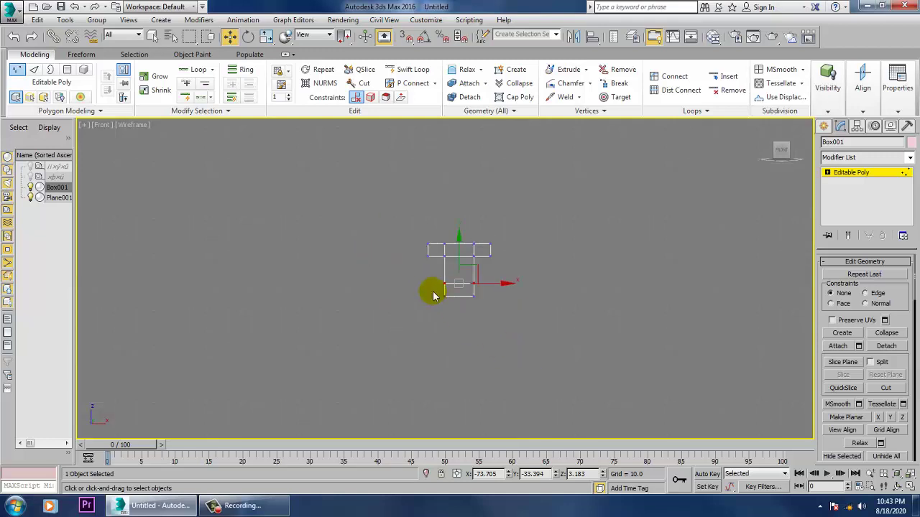
{"action": "scroll", "coordinate": [424, 260], "scroll_direction": "up", "scroll_amount": 4}
{"action": "left_click_drag", "start_coordinate": [493, 372], "coordinate": [494, 379]}
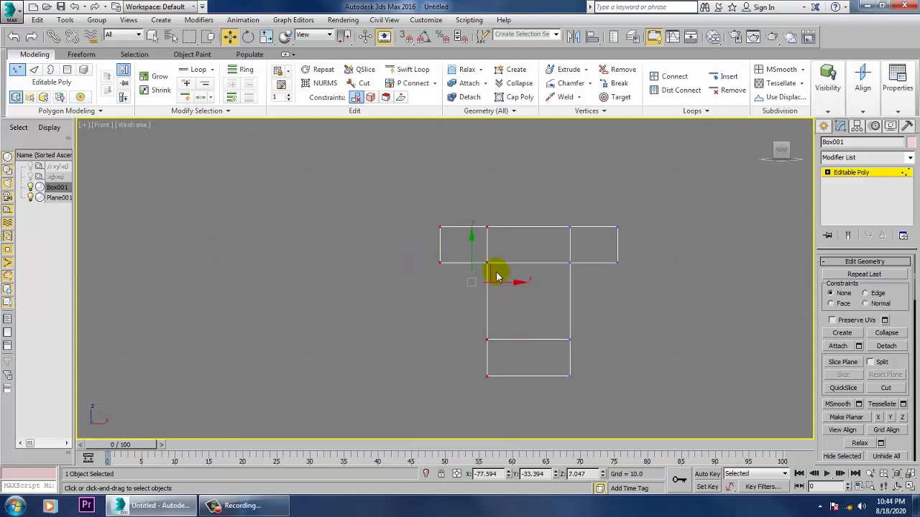
{"action": "left_click_drag", "start_coordinate": [519, 438], "coordinate": [518, 438]}
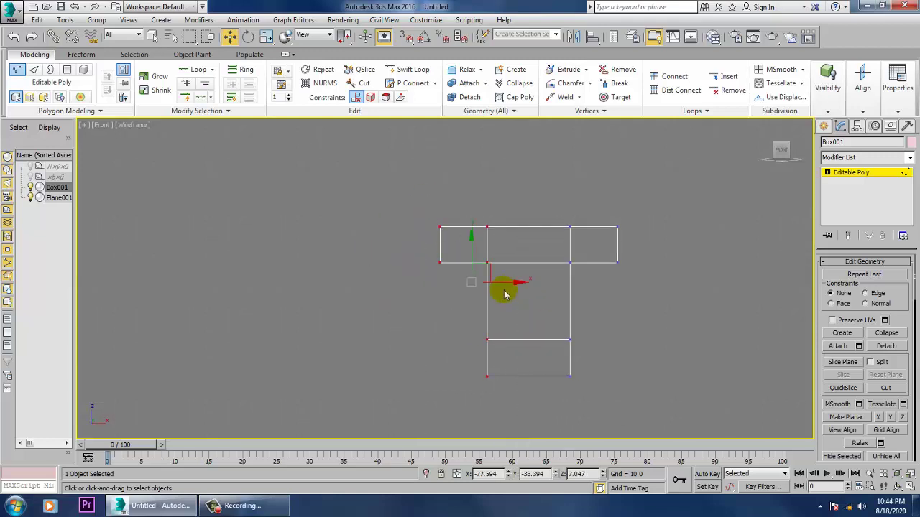
{"action": "left_click_drag", "start_coordinate": [514, 292], "coordinate": [529, 294]}
Chamfer the two outer lengthwise top edges of the T-shaped beam with an amount of 1.906
{"action": "key", "text": "alt+w"}
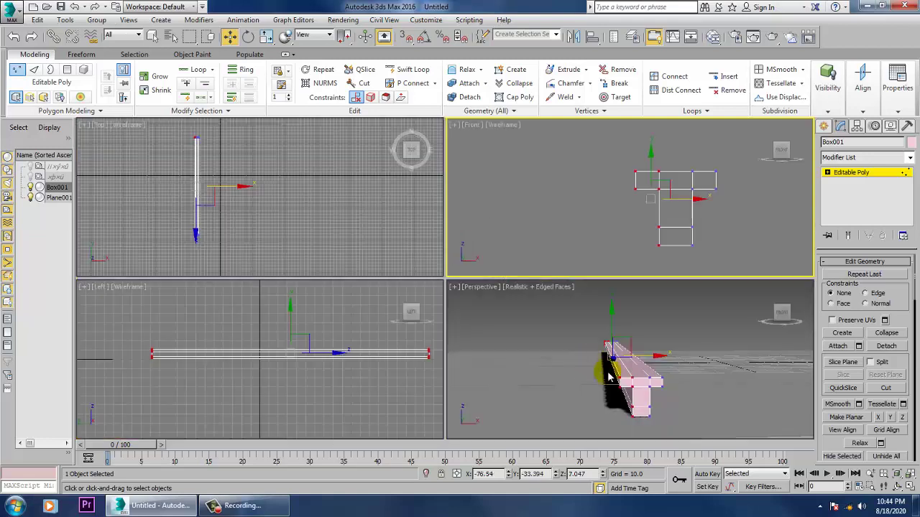
{"action": "right_click", "coordinate": [632, 376]}
{"action": "key", "text": "alt+w"}
{"action": "mouse_move", "coordinate": [624, 366]}
{"action": "middle_mouse_down", "text": "alt"}
{"action": "mouse_move", "coordinate": [641, 370]}
{"action": "mouse_move", "coordinate": [621, 351]}
{"action": "middle_mouse_up", "text": "alt"}
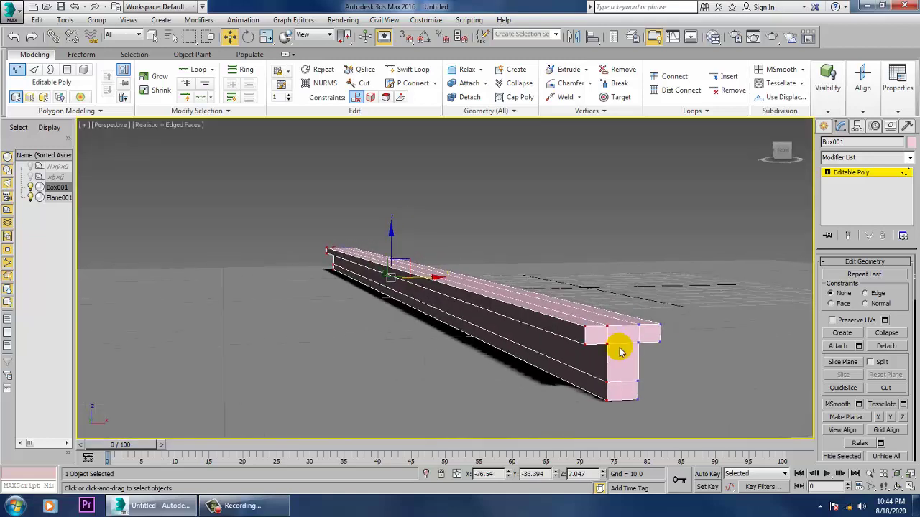
{"action": "key", "text": "2"}
{"action": "middle_click_drag", "start_coordinate": [578, 328], "coordinate": [550, 358], "text": "alt"}
{"action": "middle_click_drag", "start_coordinate": [383, 424], "coordinate": [328, 318], "text": "alt"}
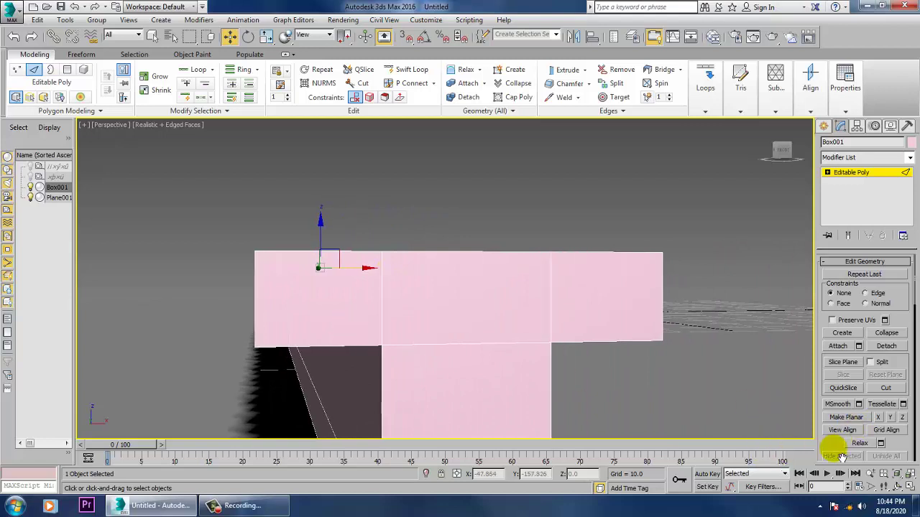
{"action": "left_click_drag", "start_coordinate": [842, 457], "coordinate": [815, 94]}
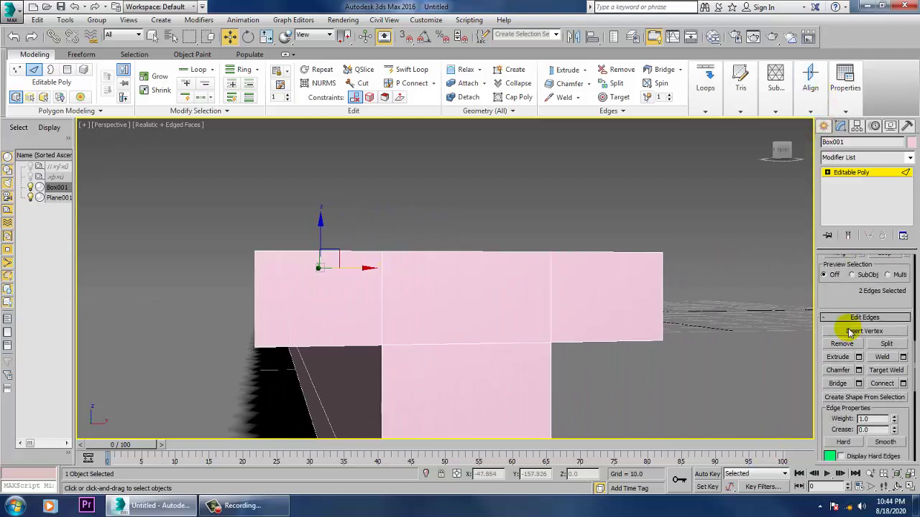
{"action": "left_click", "coordinate": [859, 371]}
{"action": "left_click", "coordinate": [483, 352]}
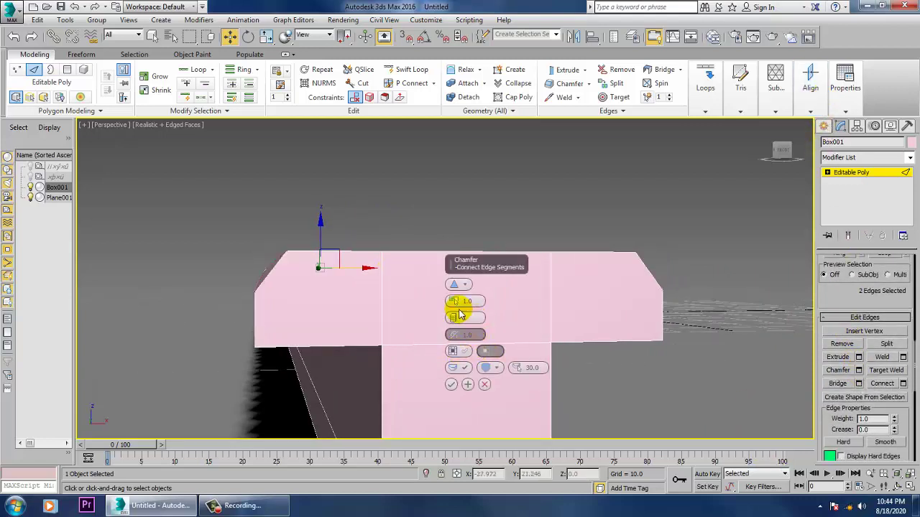
{"action": "left_click_drag", "start_coordinate": [454, 319], "coordinate": [454, 300]}
{"action": "middle_click_drag", "start_coordinate": [428, 318], "coordinate": [399, 330], "text": "alt"}
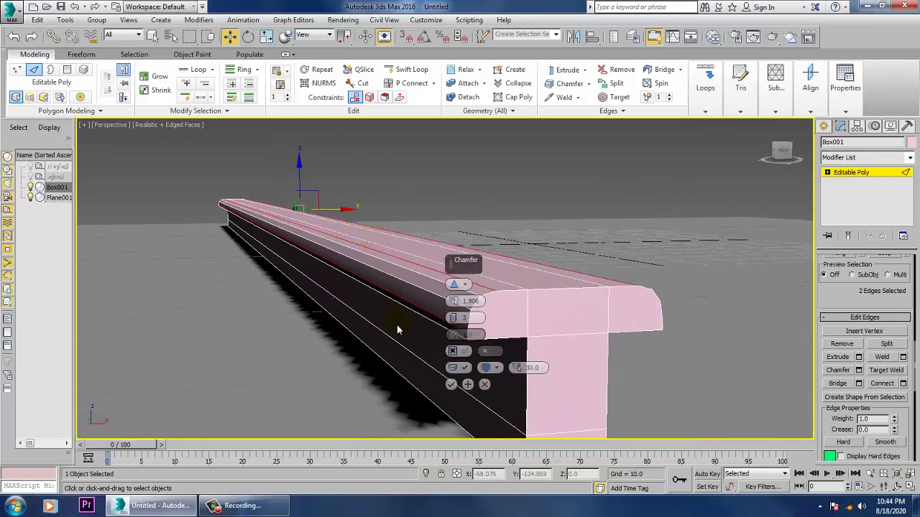
Set the top-edge chamfer to 6 segments and apply it
{"action": "left_click_drag", "start_coordinate": [453, 318], "coordinate": [455, 315]}
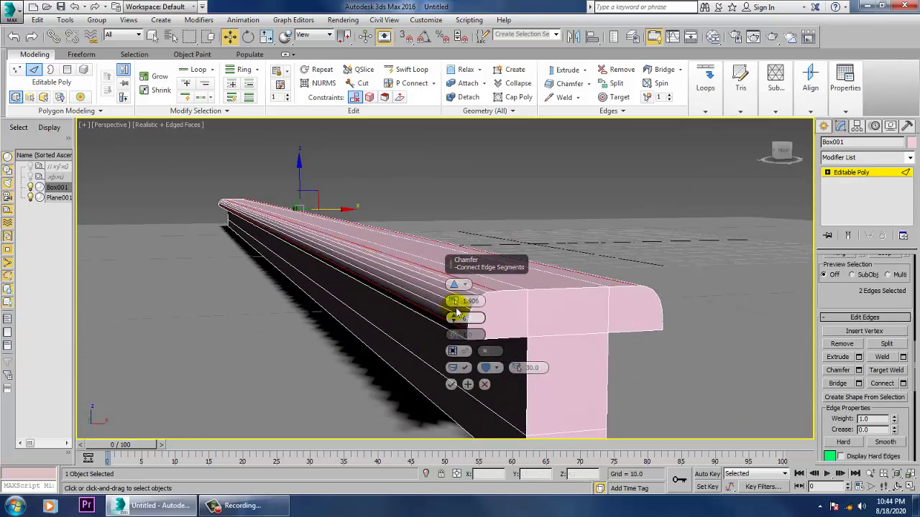
{"action": "left_click", "coordinate": [452, 385]}
{"action": "scroll", "coordinate": [463, 390], "scroll_direction": "down", "scroll_amount": 5}
{"action": "middle_click_drag", "start_coordinate": [490, 347], "coordinate": [404, 335], "text": "alt"}
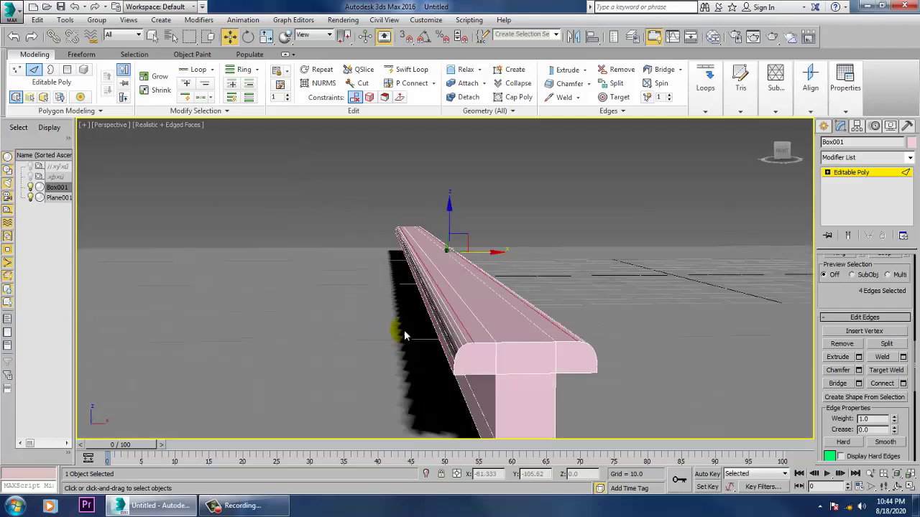
Scale the whole beam narrower along X to about 58% and check its profile in the Front view
{"action": "left_click", "coordinate": [848, 173]}
{"action": "key", "text": "r"}
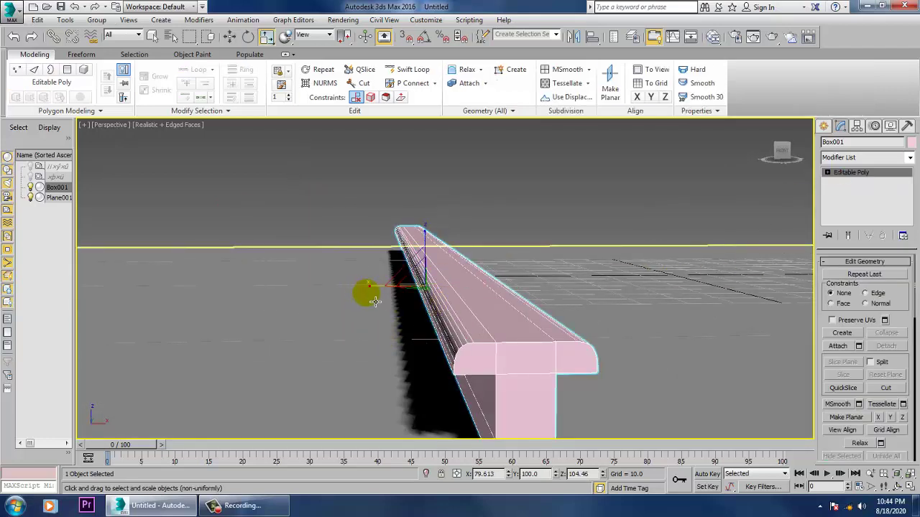
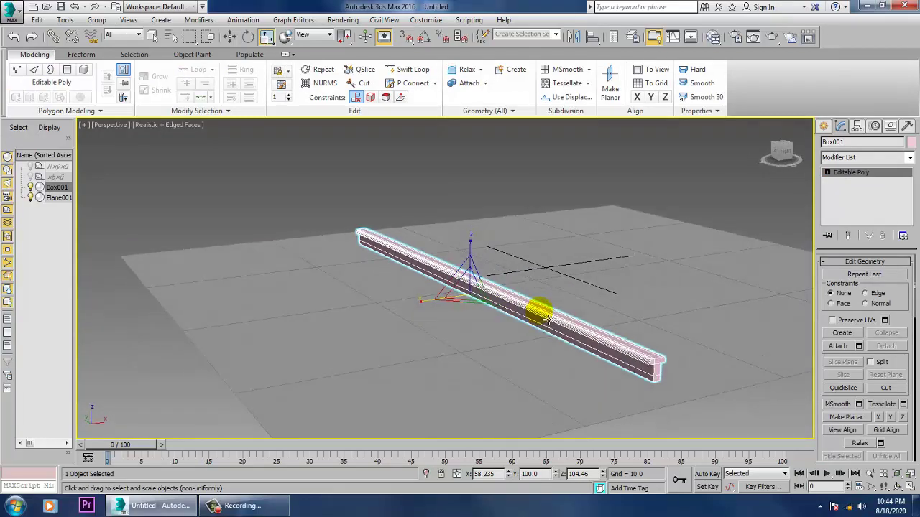
{"action": "key", "text": "alt+w"}
{"action": "middle_click_drag", "start_coordinate": [666, 200], "coordinate": [639, 198]}
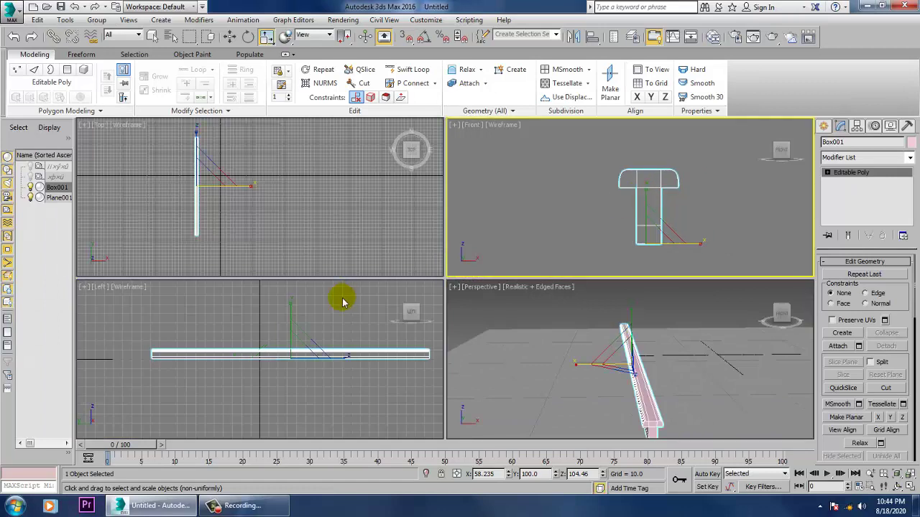
Lengthen the beam in the Top view by moving its far-end vertices along Y to about 205
{"action": "middle_click_drag", "start_coordinate": [334, 223], "coordinate": [321, 218]}
{"action": "key", "text": "alt+w"}
{"action": "middle_click_drag", "start_coordinate": [356, 259], "coordinate": [408, 348]}
{"action": "key", "text": "1"}
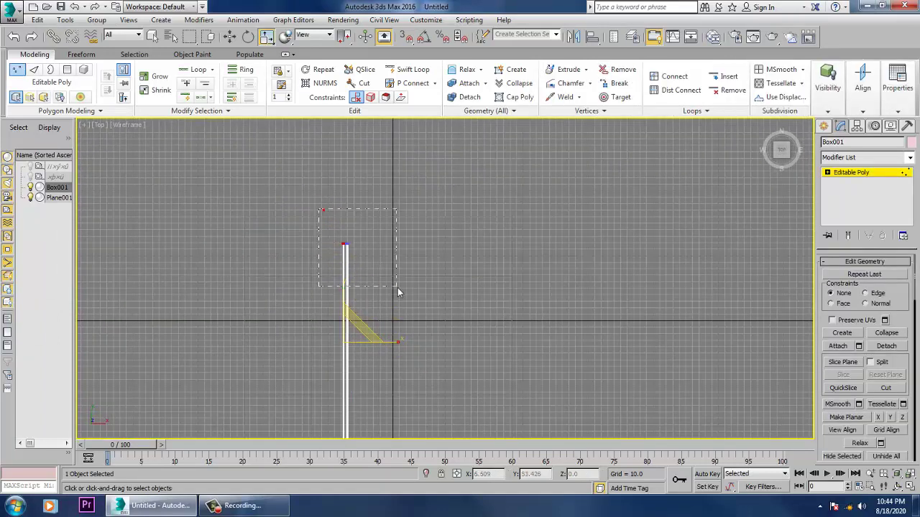
{"action": "left_click_drag", "start_coordinate": [398, 290], "coordinate": [398, 290]}
{"action": "key", "text": "w"}
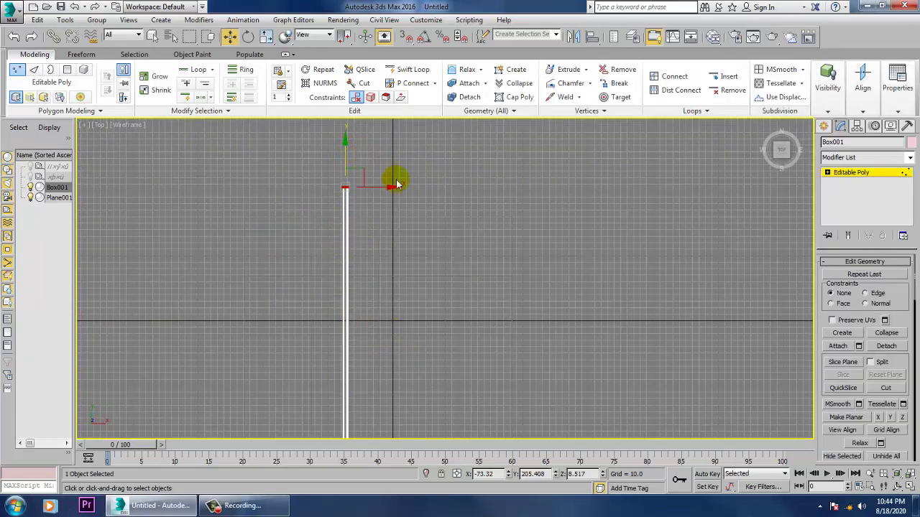
Leave vertex editing and move the whole beam along Y to about -75.8 on the ground plane
{"action": "key", "text": "alt+w"}
{"action": "right_click", "coordinate": [615, 369]}
{"action": "key", "text": "alt+w"}
{"action": "middle_click_drag", "start_coordinate": [599, 340], "coordinate": [503, 314], "text": "alt"}
{"action": "left_click", "coordinate": [836, 172]}
{"action": "middle_click_drag", "start_coordinate": [535, 340], "coordinate": [551, 321], "text": "alt"}
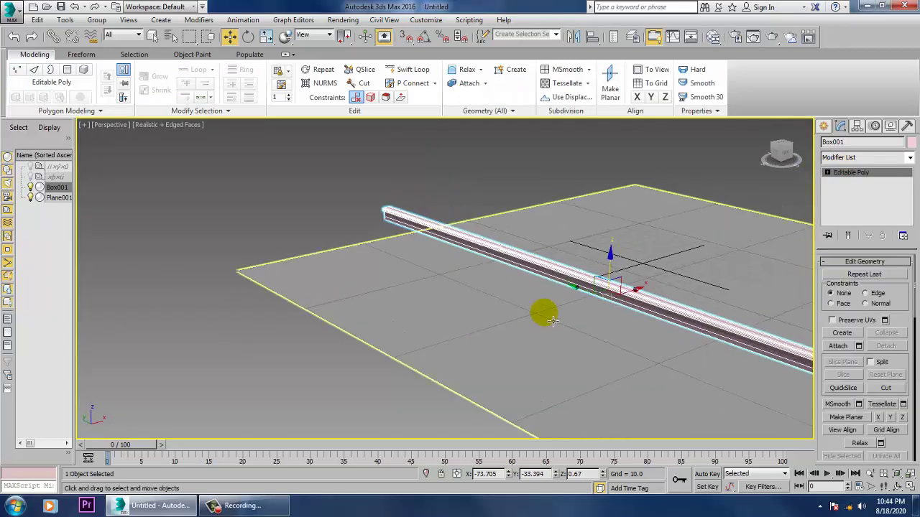
{"action": "left_click_drag", "start_coordinate": [587, 301], "coordinate": [644, 350]}
{"action": "middle_click_drag", "start_coordinate": [643, 351], "coordinate": [611, 324], "text": "alt"}
Scale the ground plane up so it extends well beyond the beam
{"action": "left_click", "coordinate": [564, 349]}
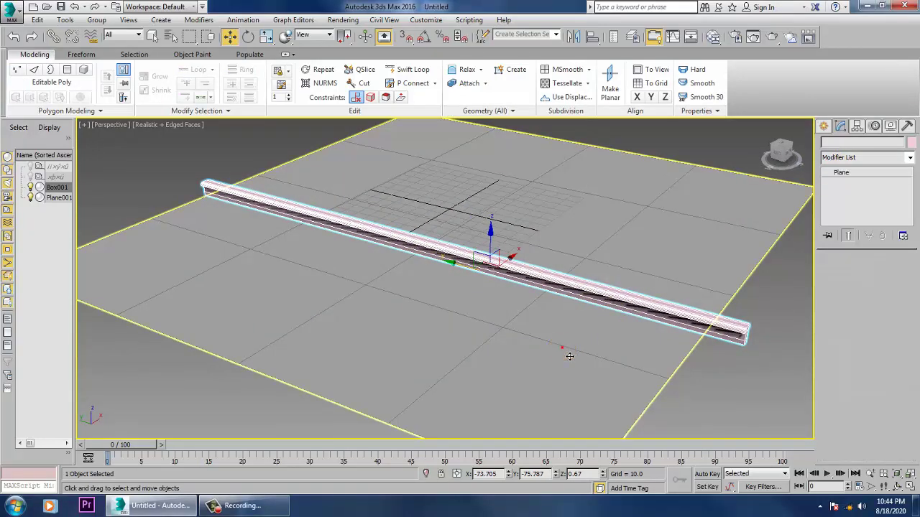
{"action": "key", "text": "r"}
{"action": "left_click_drag", "start_coordinate": [512, 240], "coordinate": [538, 245]}
{"action": "key", "text": "w"}
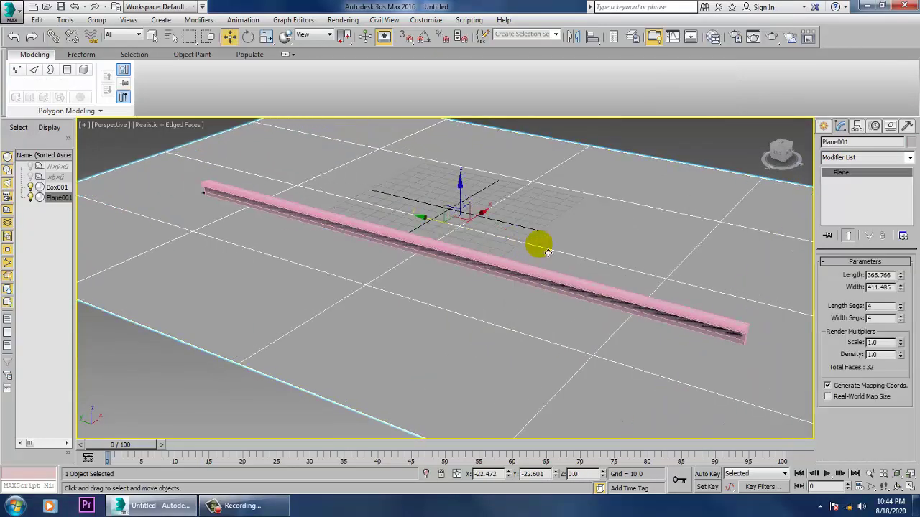
Connect all lengthwise edges of the beam with 17 segments and a pinch of 9
{"action": "left_click", "coordinate": [671, 323]}
{"action": "middle_click_drag", "start_coordinate": [671, 324], "coordinate": [637, 312], "text": "alt"}
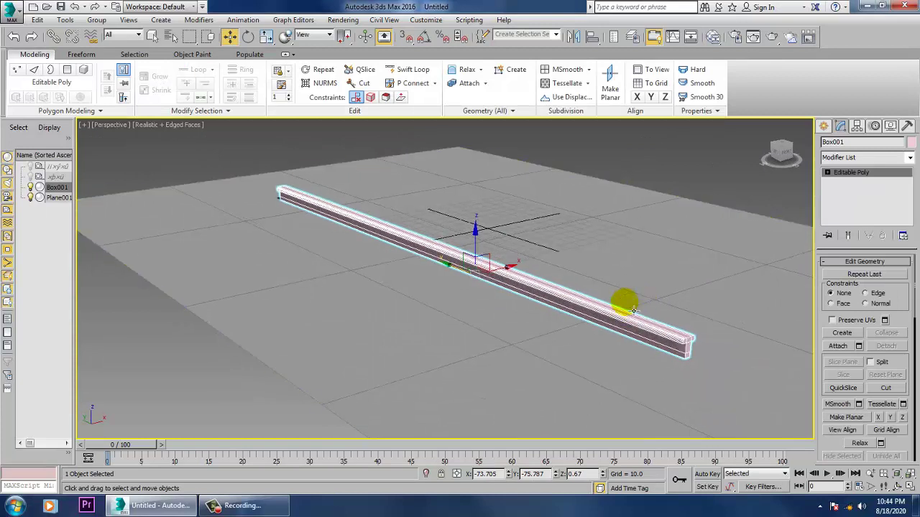
{"action": "left_click", "coordinate": [828, 172]}
{"action": "left_click", "coordinate": [843, 192]}
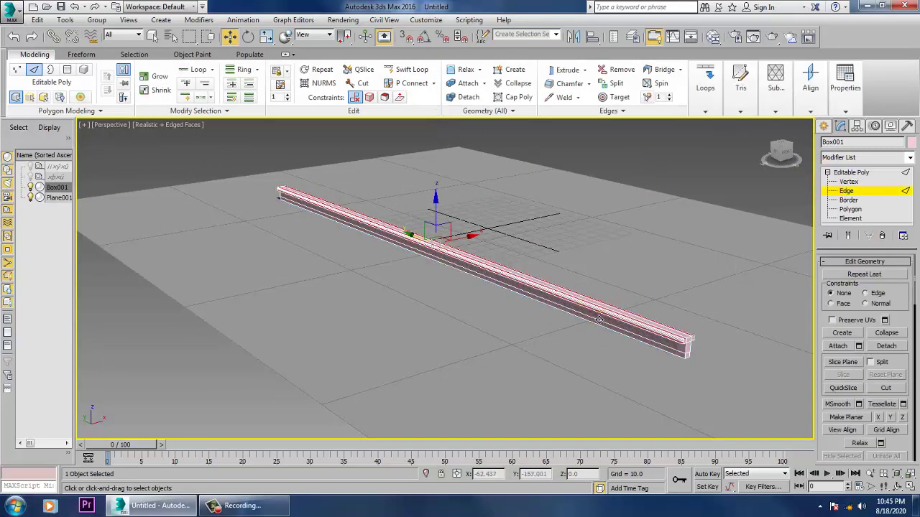
{"action": "left_click", "coordinate": [598, 305]}
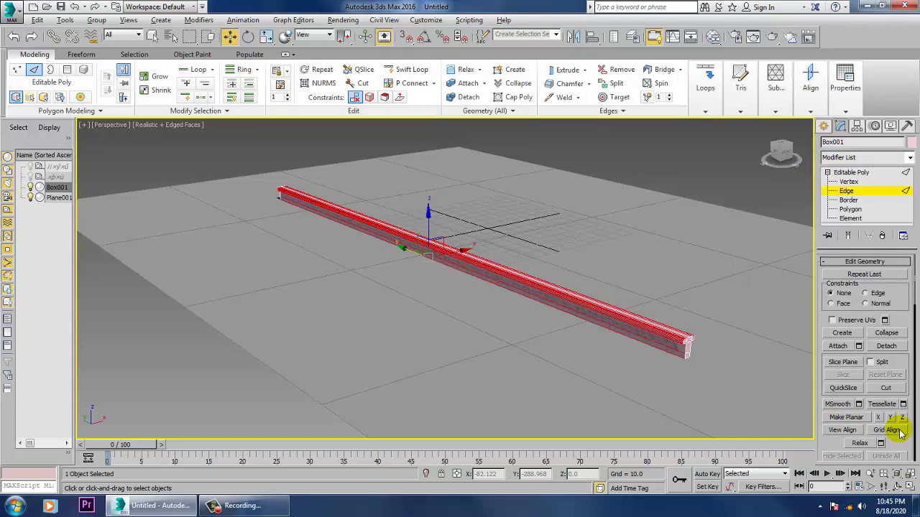
{"action": "scroll", "coordinate": [907, 403], "scroll_direction": "up", "scroll_amount": 5}
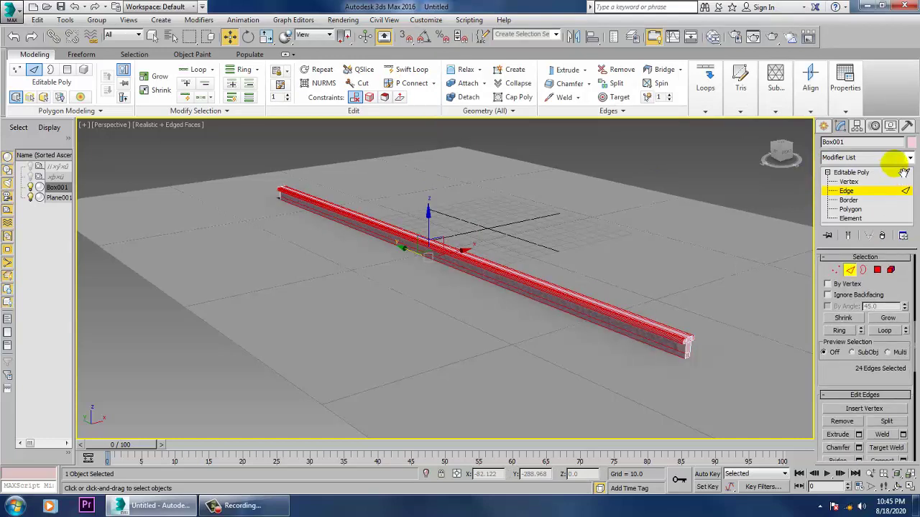
{"action": "left_click", "coordinate": [903, 389]}
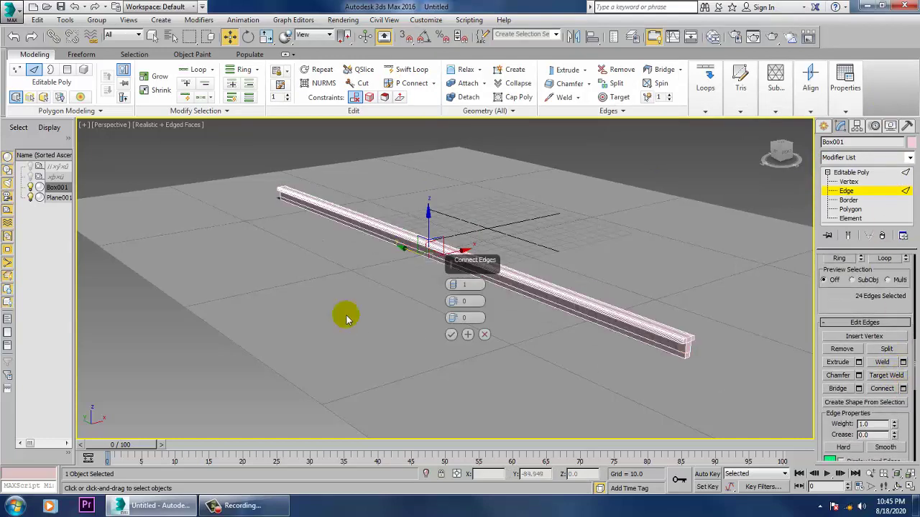
{"action": "left_click_drag", "start_coordinate": [453, 299], "coordinate": [456, 290]}
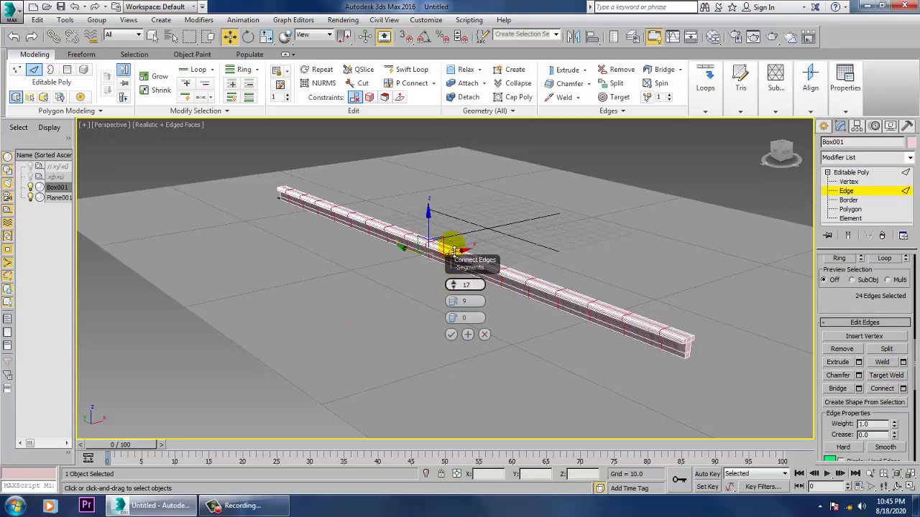
{"action": "left_click", "coordinate": [451, 335]}
{"action": "left_click", "coordinate": [840, 173]}
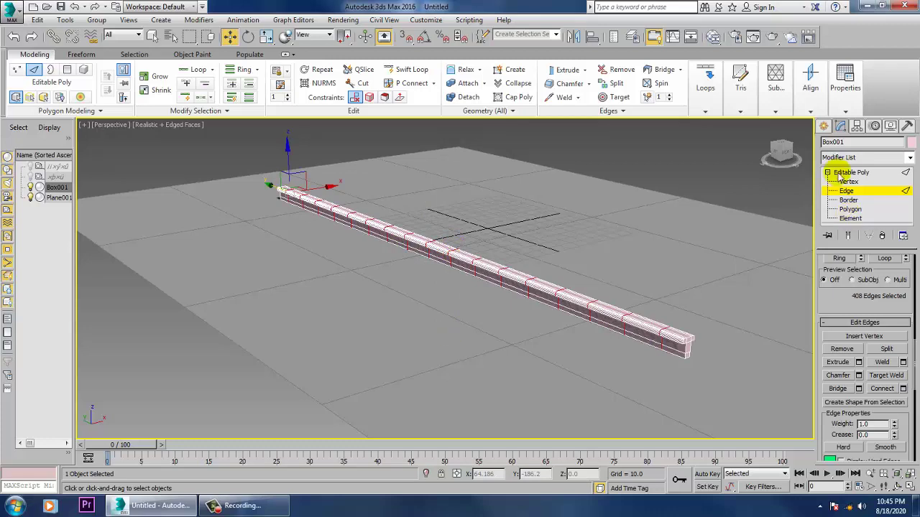
Lower the beam slightly along Z to about 0.174 in the Front view
{"action": "middle_click_drag", "start_coordinate": [774, 212], "coordinate": [456, 324], "text": "alt"}
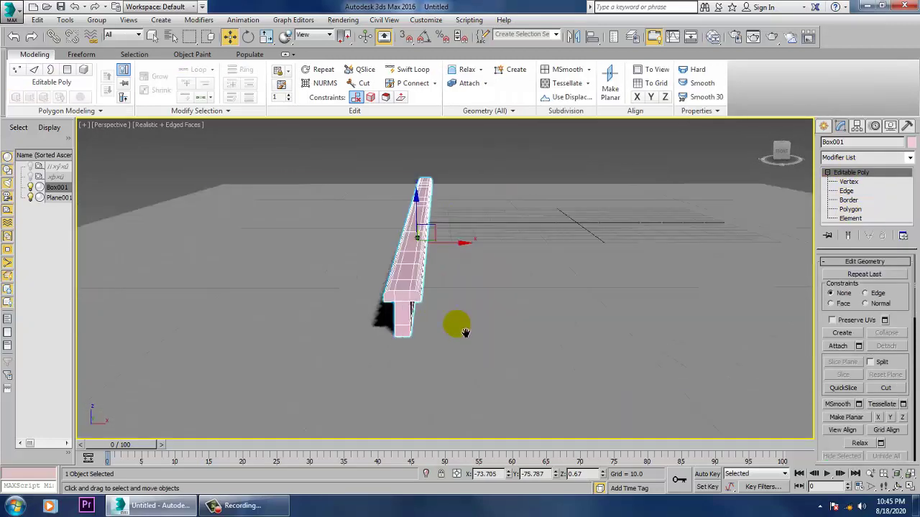
{"action": "key", "text": "alt+w"}
{"action": "key", "text": "alt+w"}
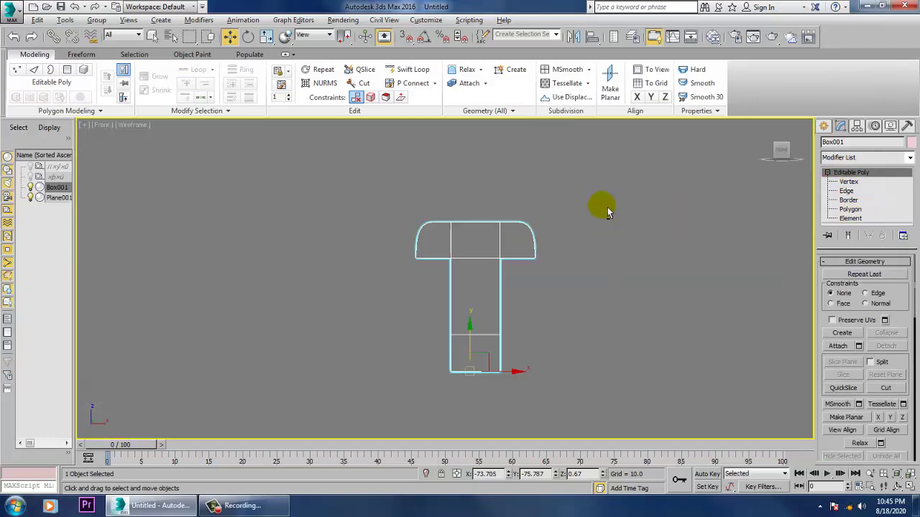
{"action": "left_click_drag", "start_coordinate": [477, 343], "coordinate": [482, 349]}
Clone the beam along X in the Top view as one copy at about X 29
{"action": "key", "text": "alt+w"}
{"action": "middle_click_drag", "start_coordinate": [318, 232], "coordinate": [309, 233]}
{"action": "key", "text": "alt+w"}
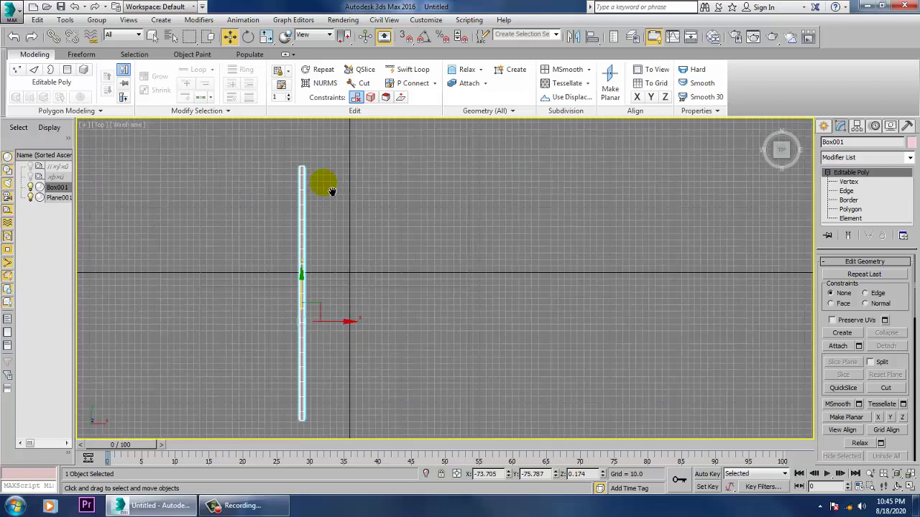
{"action": "left_click_drag", "start_coordinate": [379, 275], "coordinate": [445, 276], "text": "shift"}
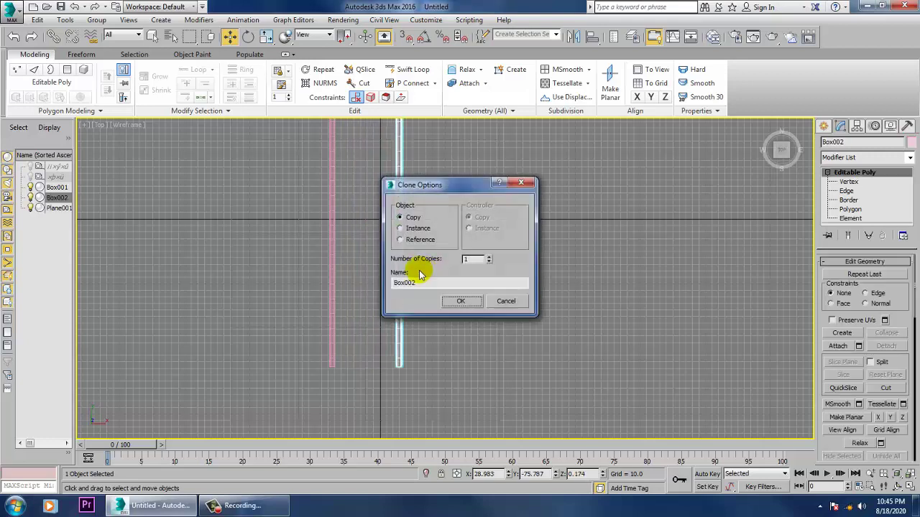
{"action": "left_click", "coordinate": [474, 304]}
Move the copied rail closer to the original along X, to about 5.1
{"action": "key", "text": "alt+w"}
{"action": "middle_click", "coordinate": [689, 377]}
{"action": "key", "text": "alt+w"}
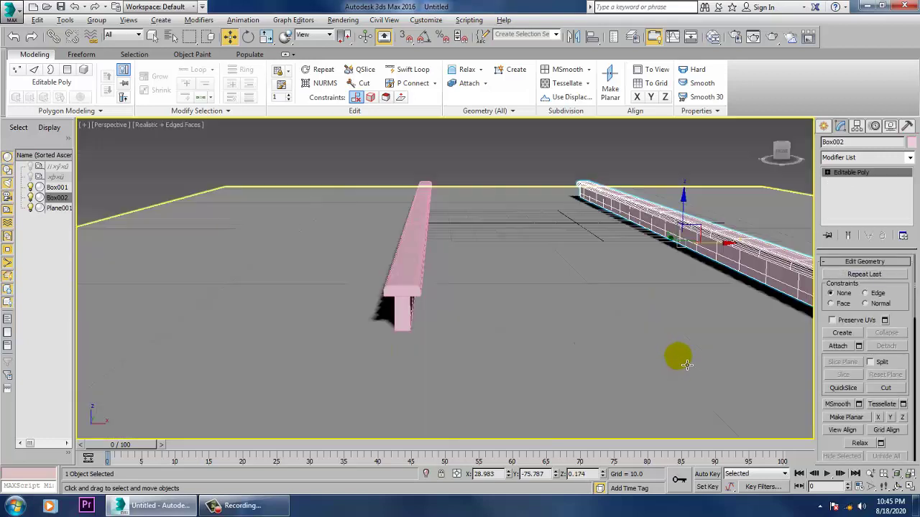
{"action": "scroll", "coordinate": [652, 356], "scroll_direction": "down", "scroll_amount": 5}
{"action": "middle_click_drag", "start_coordinate": [652, 356], "coordinate": [651, 362], "text": "alt"}
{"action": "left_click_drag", "start_coordinate": [718, 312], "coordinate": [677, 325]}
Adjust the rail spacing in the Top view by moving the copied rail along X to about 17
{"action": "key", "text": "alt+w"}
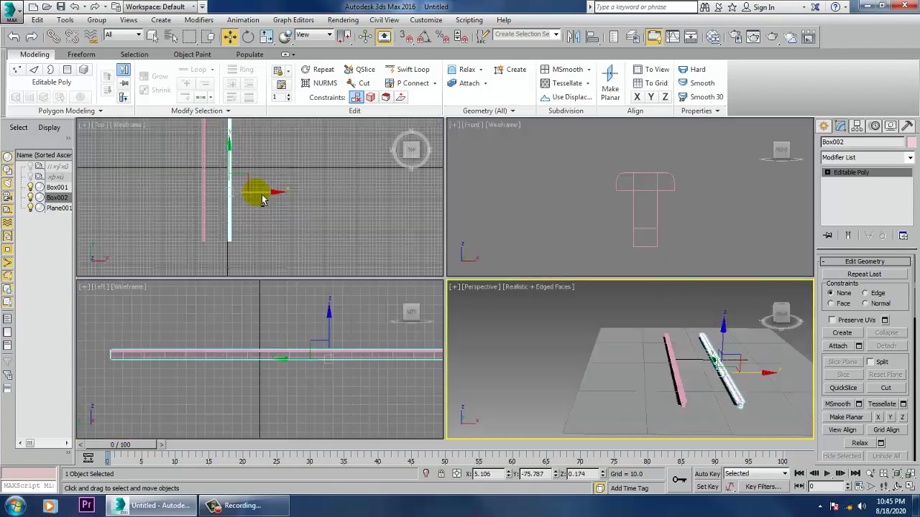
{"action": "middle_click", "coordinate": [320, 217]}
{"action": "key", "text": "alt+w"}
{"action": "middle_click_drag", "start_coordinate": [324, 269], "coordinate": [385, 264]}
{"action": "scroll", "coordinate": [384, 264], "scroll_direction": "up", "scroll_amount": 2}
{"action": "middle_click_drag", "start_coordinate": [406, 297], "coordinate": [435, 250]}
{"action": "scroll", "coordinate": [436, 249], "scroll_direction": "up", "scroll_amount": 3}
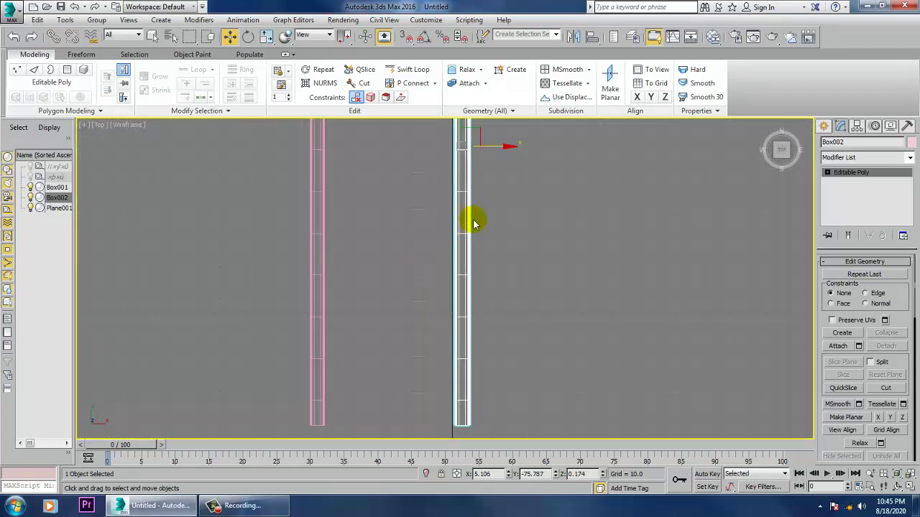
{"action": "left_click_drag", "start_coordinate": [501, 157], "coordinate": [522, 158]}
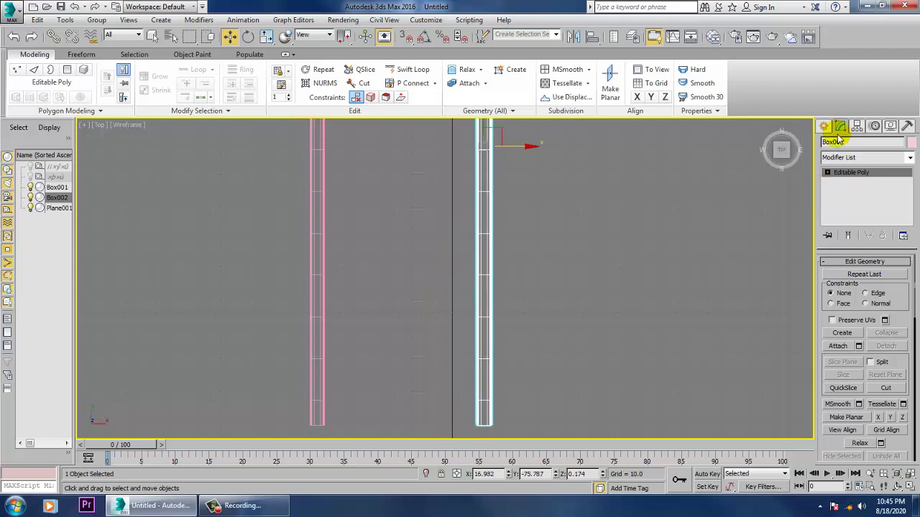
Create a box across both rails near their lower end in the Top view, about 14 long, 138 wide and 3.4 high
{"action": "left_click", "coordinate": [825, 127]}
{"action": "left_click", "coordinate": [843, 200]}
{"action": "middle_click_drag", "start_coordinate": [503, 373], "coordinate": [515, 321]}
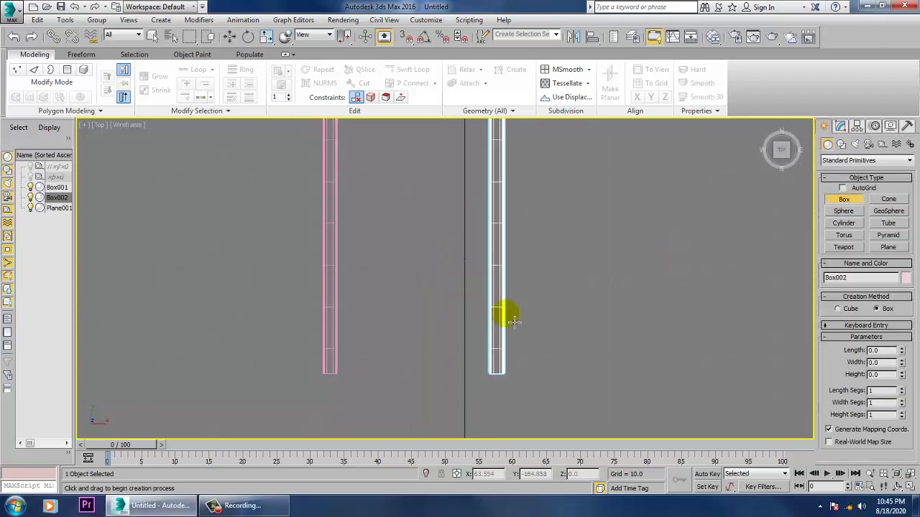
{"action": "left_click_drag", "start_coordinate": [284, 320], "coordinate": [535, 345]}
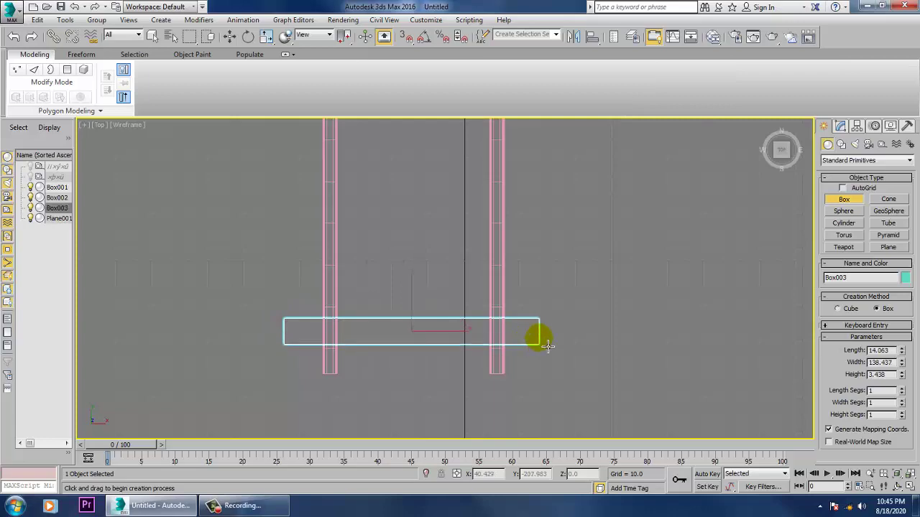
{"action": "key", "text": "w"}
Lower the sleeper box slightly in the Perspective view along Z, to about -0.2
{"action": "key", "text": "alt+w"}
{"action": "middle_click", "coordinate": [700, 377]}
{"action": "key", "text": "alt+w"}
{"action": "middle_click_drag", "start_coordinate": [672, 358], "coordinate": [692, 345], "text": "alt"}
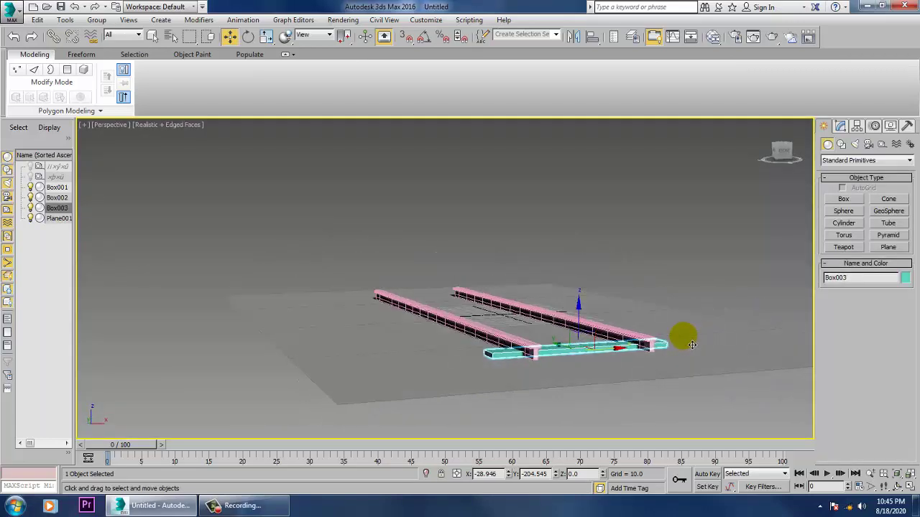
{"action": "scroll", "coordinate": [577, 335], "scroll_direction": "up", "scroll_amount": 5}
{"action": "mouse_move", "coordinate": [640, 316]}
{"action": "left_mouse_down"}
{"action": "mouse_move", "coordinate": [618, 321]}
{"action": "mouse_move", "coordinate": [636, 316]}
{"action": "left_mouse_up"}
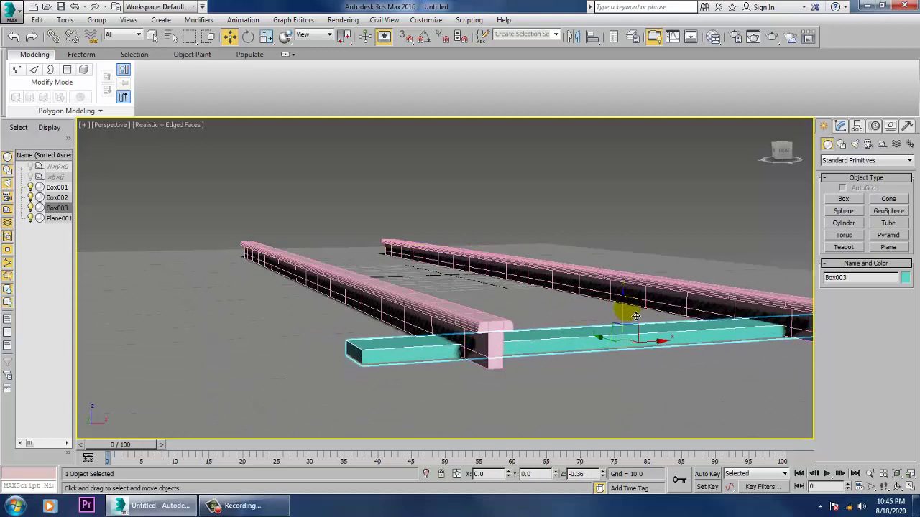
Select both rails and raise them slightly along Z above the sleeper
{"action": "left_click", "coordinate": [463, 323]}
{"action": "left_click", "coordinate": [629, 295], "text": "ctrl"}
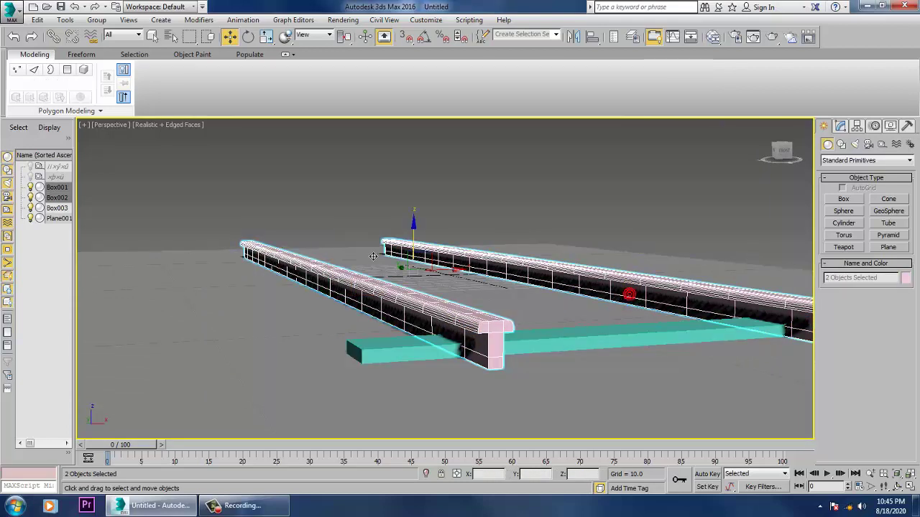
{"action": "left_click_drag", "start_coordinate": [420, 244], "coordinate": [419, 242]}
Select the sleeper box and convert it to an Editable Poly
{"action": "left_click", "coordinate": [420, 355]}
{"action": "middle_click_drag", "start_coordinate": [479, 362], "coordinate": [472, 347], "text": "alt"}
{"action": "key", "text": "r"}
{"action": "key", "text": "w"}
{"action": "right_click", "coordinate": [577, 357]}
{"action": "mouse_move", "coordinate": [600, 451]}
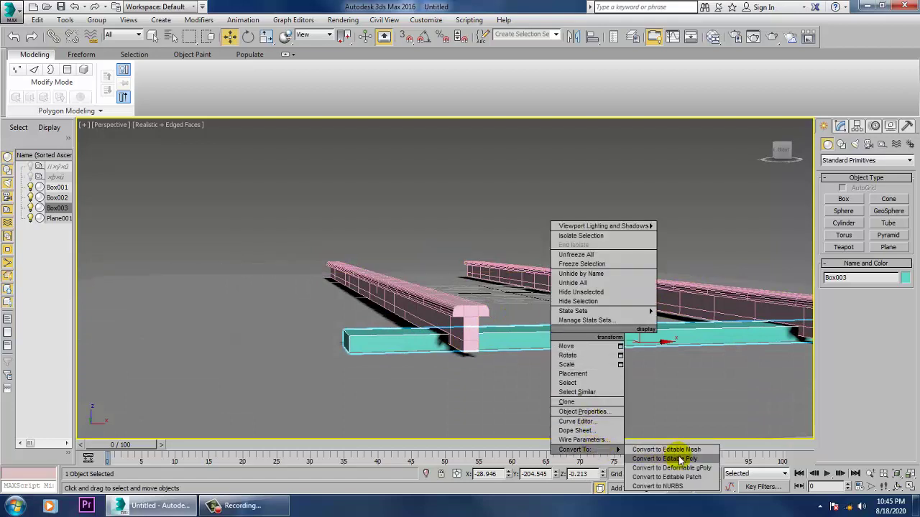
{"action": "left_click", "coordinate": [679, 457]}
Add crosswise edge loops to the sleeper with Swift Loop in the Top view, on both sides of each rail and at the middle
{"action": "key", "text": "alt+w"}
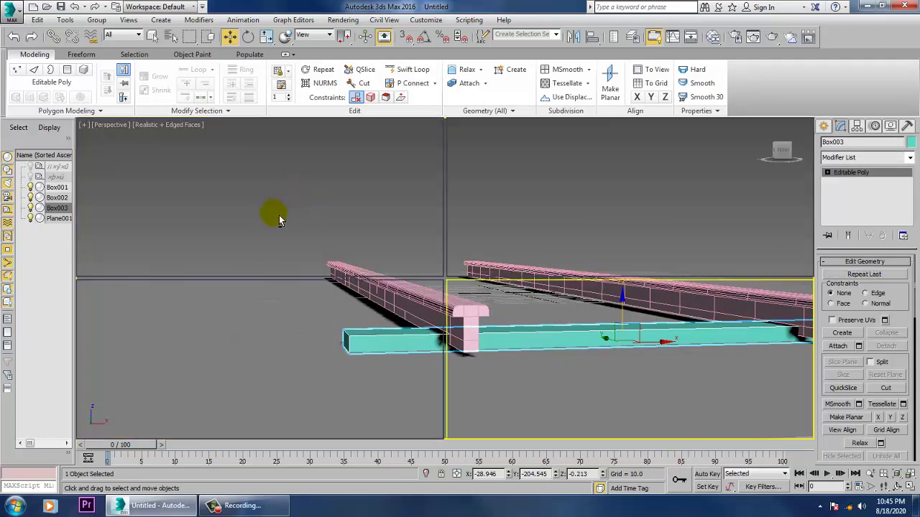
{"action": "middle_click_drag", "start_coordinate": [278, 219], "coordinate": [258, 210]}
{"action": "key", "text": "alt+w"}
{"action": "scroll", "coordinate": [402, 216], "scroll_direction": "up", "scroll_amount": 2}
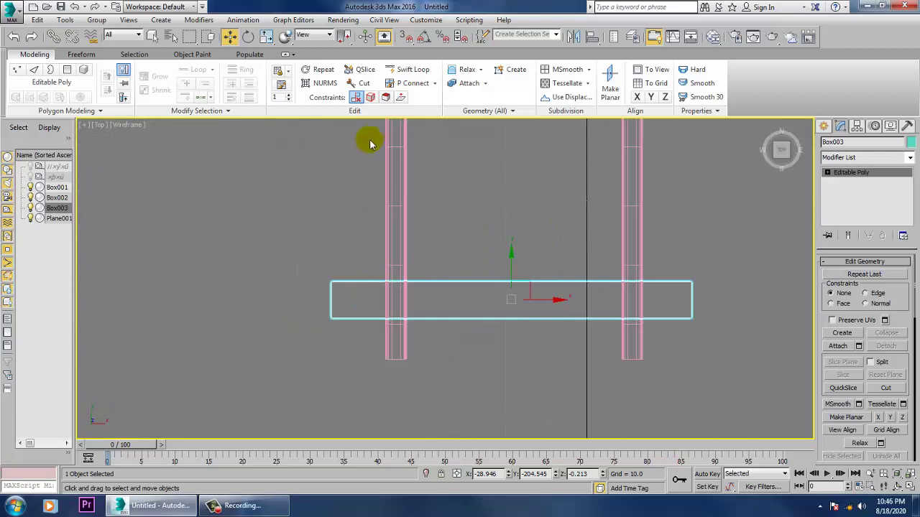
{"action": "left_click", "coordinate": [412, 71]}
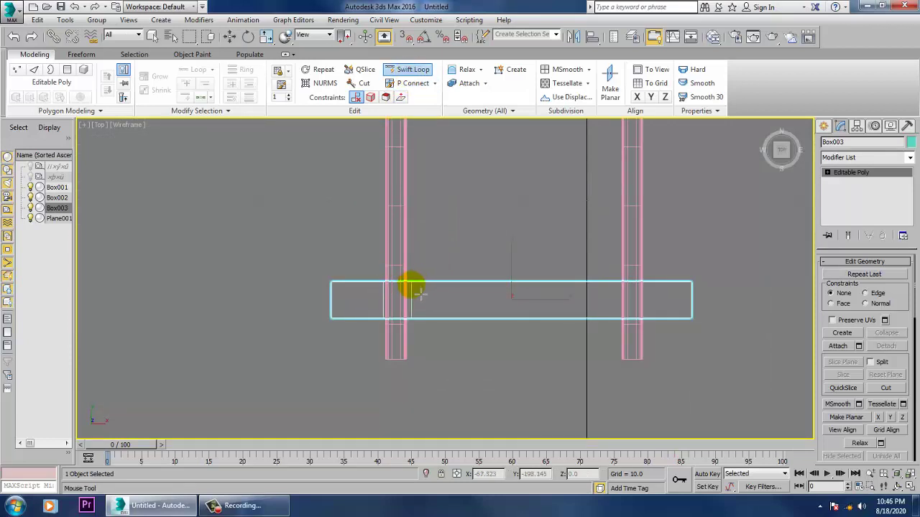
{"action": "left_click", "coordinate": [500, 287]}
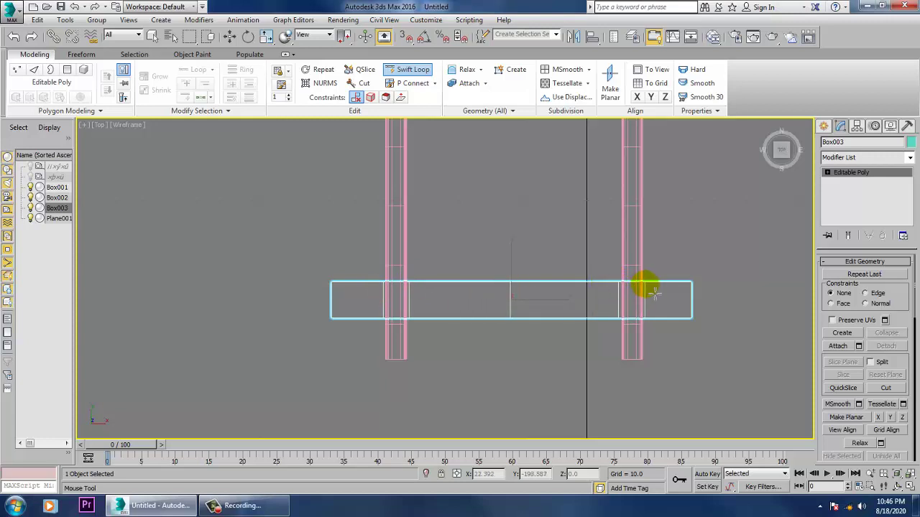
Move the sleeper vertices inside the right rail closer to it along X, to about 13
{"action": "key", "text": "w"}
{"action": "key", "text": "1"}
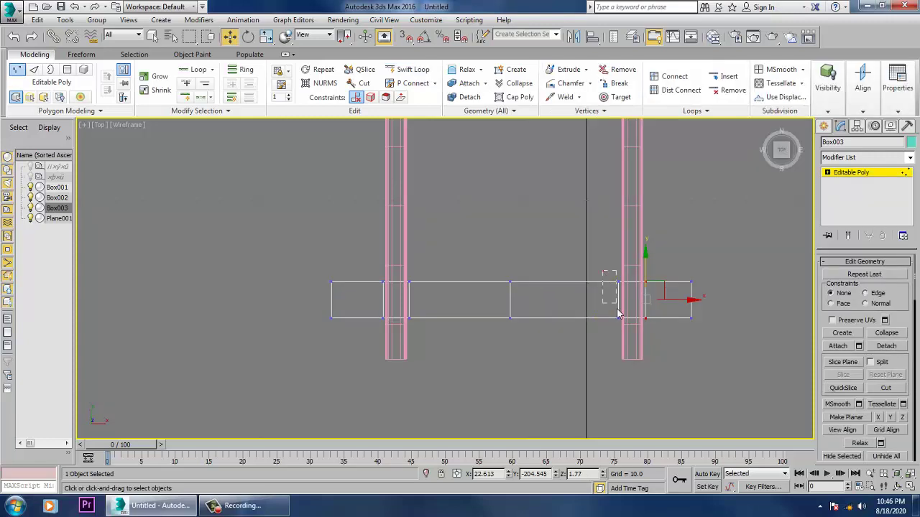
{"action": "left_click_drag", "start_coordinate": [627, 350], "coordinate": [627, 350]}
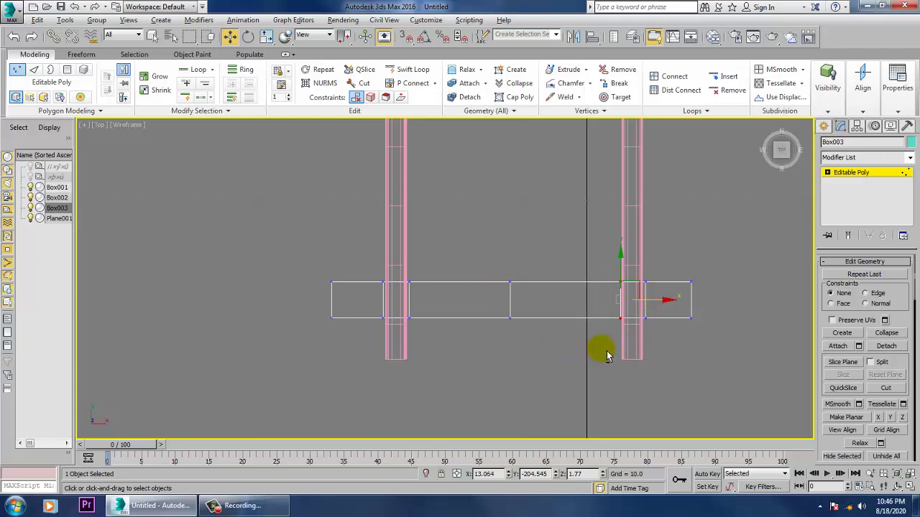
Lower the sleeper's middle top edge along Z to about 2.3 in the Perspective view
{"action": "key", "text": "alt+w"}
{"action": "right_click", "coordinate": [622, 337]}
{"action": "key", "text": "alt+w"}
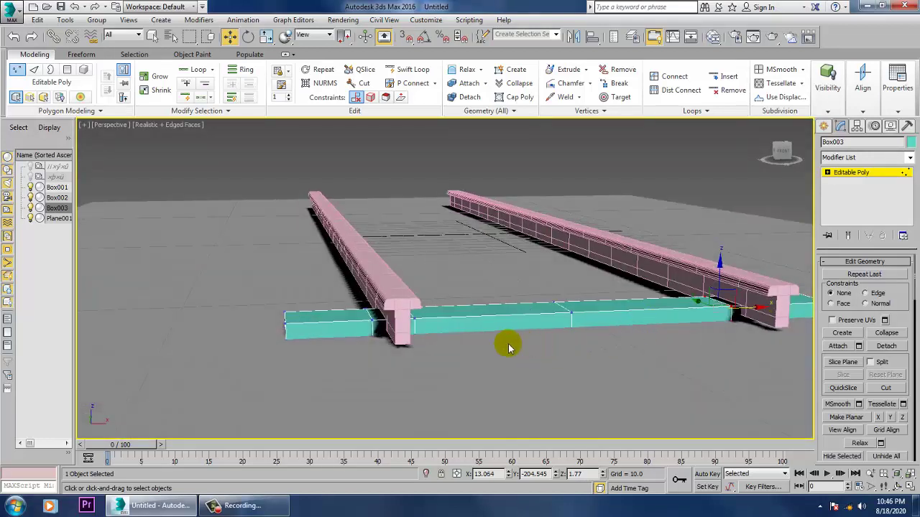
{"action": "key", "text": "2"}
{"action": "left_click", "coordinate": [568, 311]}
{"action": "left_click_drag", "start_coordinate": [570, 280], "coordinate": [569, 283]}
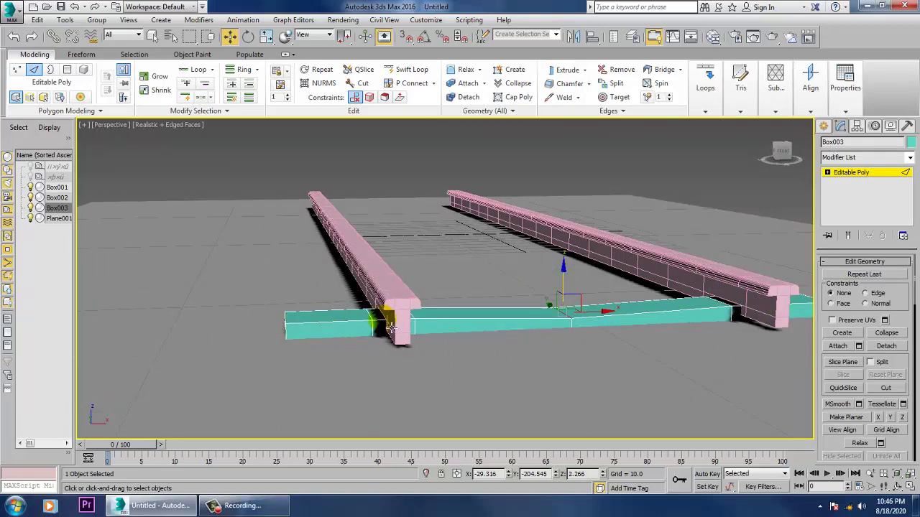
Raise the sleeper's top edges just outside both rails by about 2.8 along Z, and return to object level
{"action": "middle_click_drag", "start_coordinate": [587, 327], "coordinate": [752, 361], "text": "alt"}
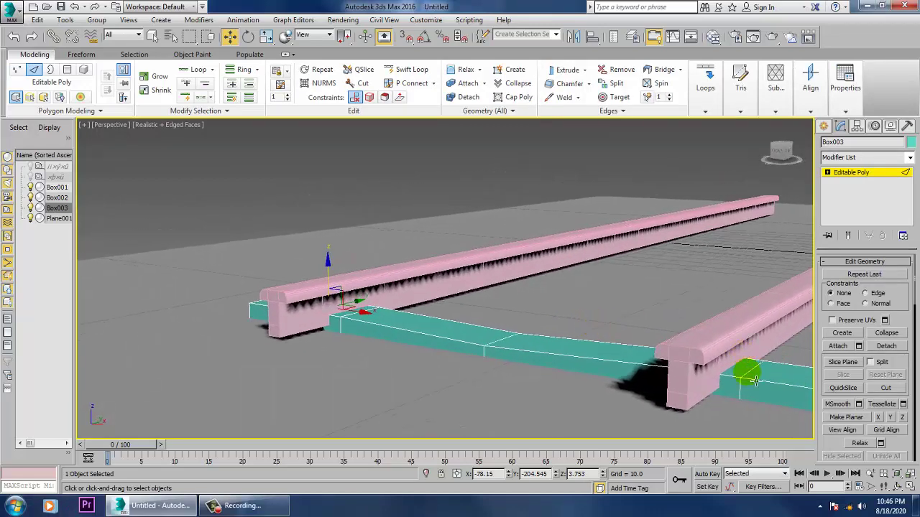
{"action": "left_click_drag", "start_coordinate": [336, 288], "coordinate": [333, 274]}
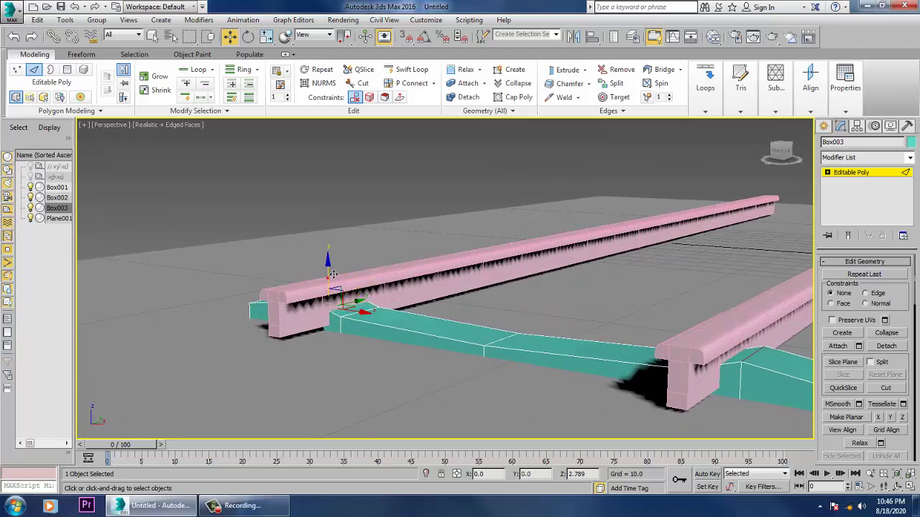
{"action": "middle_click_drag", "start_coordinate": [616, 281], "coordinate": [639, 264], "text": "alt"}
{"action": "left_click", "coordinate": [859, 173]}
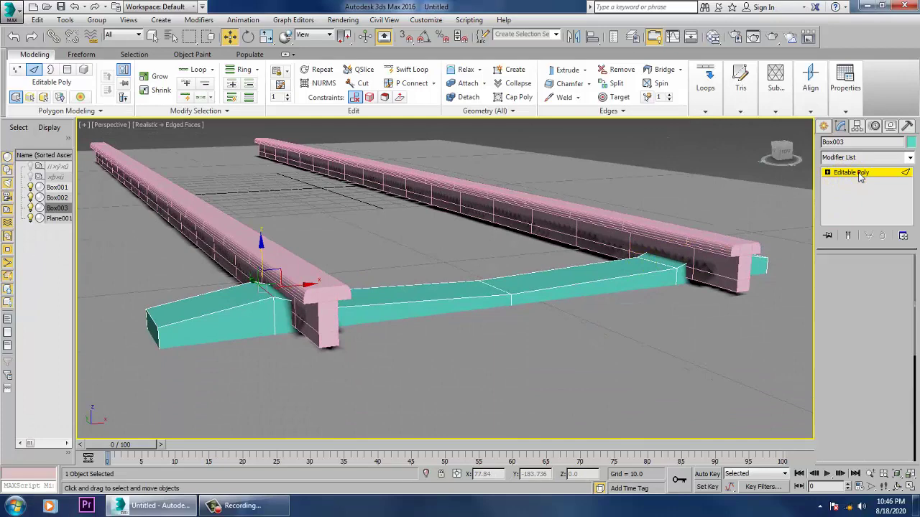
Select both rails and raise them along Z to sit higher on the reshaped sleeper
{"action": "left_click", "coordinate": [591, 220]}
{"action": "left_click", "coordinate": [284, 268], "text": "ctrl"}
{"action": "left_click_drag", "start_coordinate": [285, 167], "coordinate": [283, 158]}
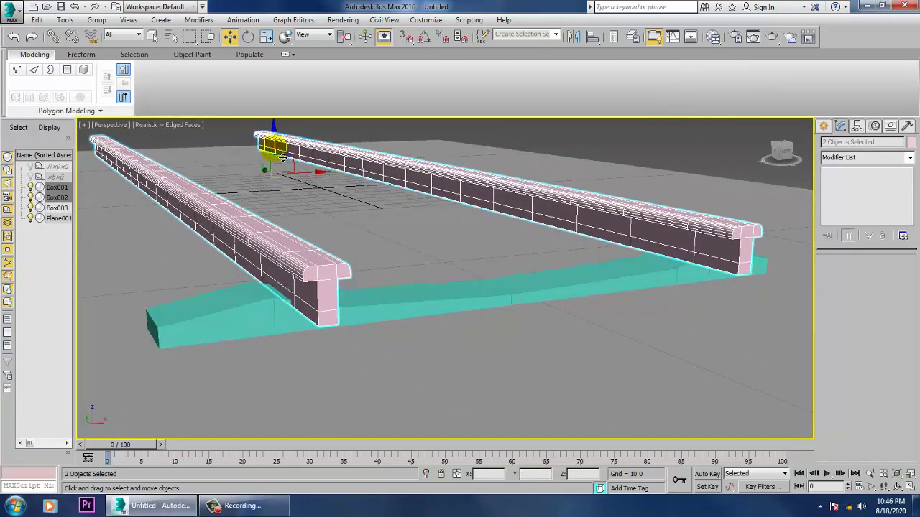
Lower the sleeper's bottom vertices along the vertical axis in the Front view to thicken it
{"action": "left_click", "coordinate": [318, 327]}
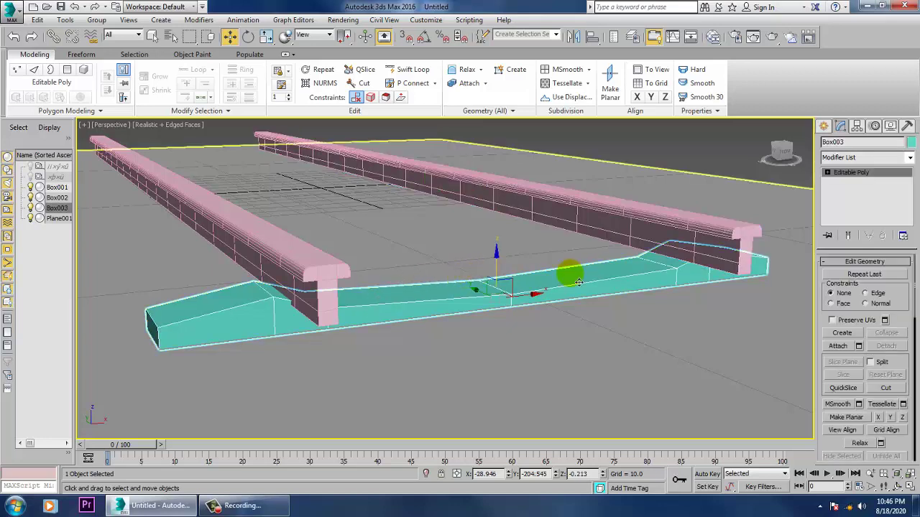
{"action": "key", "text": "alt+w"}
{"action": "middle_click_drag", "start_coordinate": [654, 209], "coordinate": [616, 199]}
{"action": "key", "text": "alt+w"}
{"action": "scroll", "coordinate": [623, 234], "scroll_direction": "down", "scroll_amount": 4}
{"action": "middle_click_drag", "start_coordinate": [623, 235], "coordinate": [515, 246]}
{"action": "scroll", "coordinate": [593, 287], "scroll_direction": "down", "scroll_amount": 2}
{"action": "middle_click_drag", "start_coordinate": [592, 287], "coordinate": [419, 307]}
{"action": "scroll", "coordinate": [419, 305], "scroll_direction": "down", "scroll_amount": 2}
{"action": "key", "text": "1"}
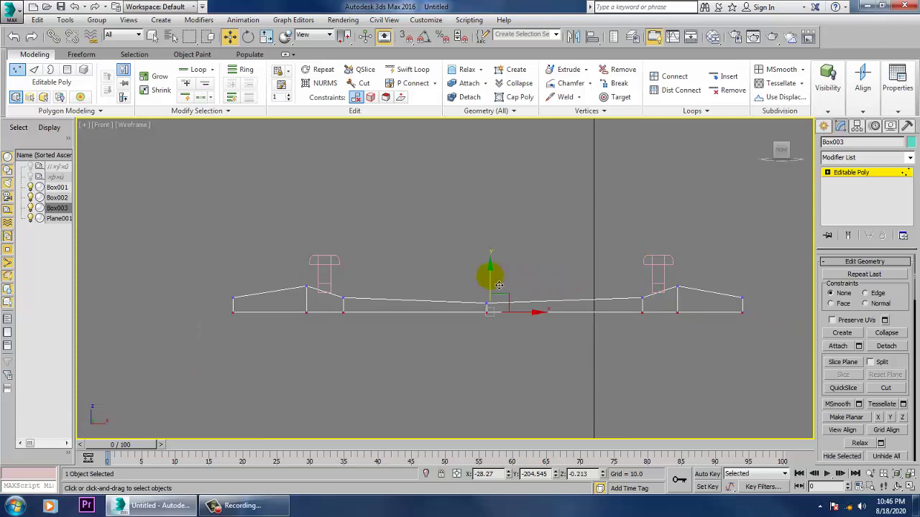
Return the sleeper to object level and raise it by about 0.8 along Z in the Perspective view
{"action": "key", "text": "alt+w"}
{"action": "left_click", "coordinate": [611, 369]}
{"action": "key", "text": "alt+w"}
{"action": "middle_click_drag", "start_coordinate": [642, 374], "coordinate": [646, 317], "text": "alt"}
{"action": "left_click", "coordinate": [866, 175]}
{"action": "middle_click_drag", "start_coordinate": [425, 295], "coordinate": [596, 301]}
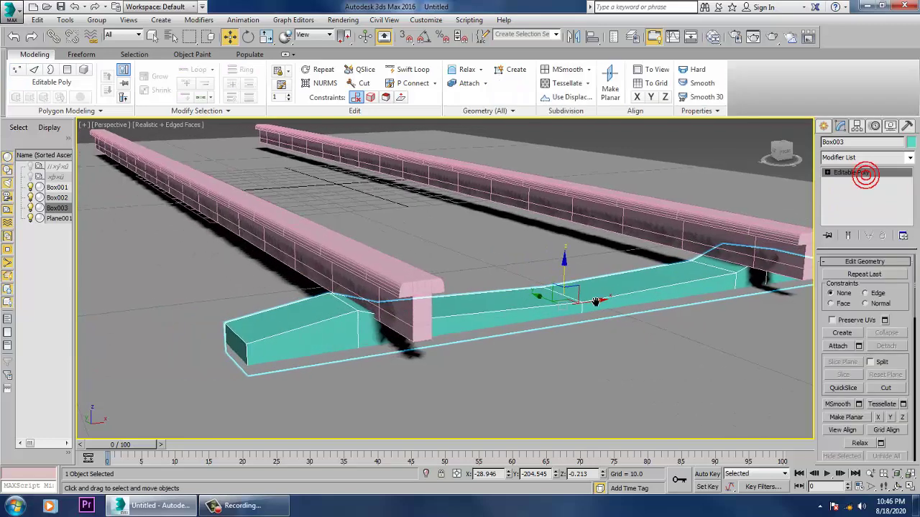
{"action": "left_click_drag", "start_coordinate": [568, 282], "coordinate": [569, 283]}
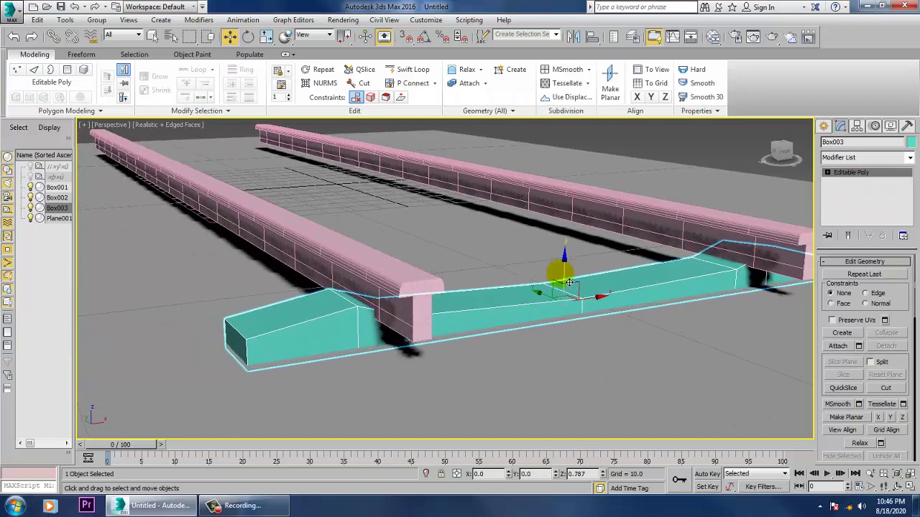
Raise both rails slightly along Z to match the raised sleeper
{"action": "left_click", "coordinate": [363, 262]}
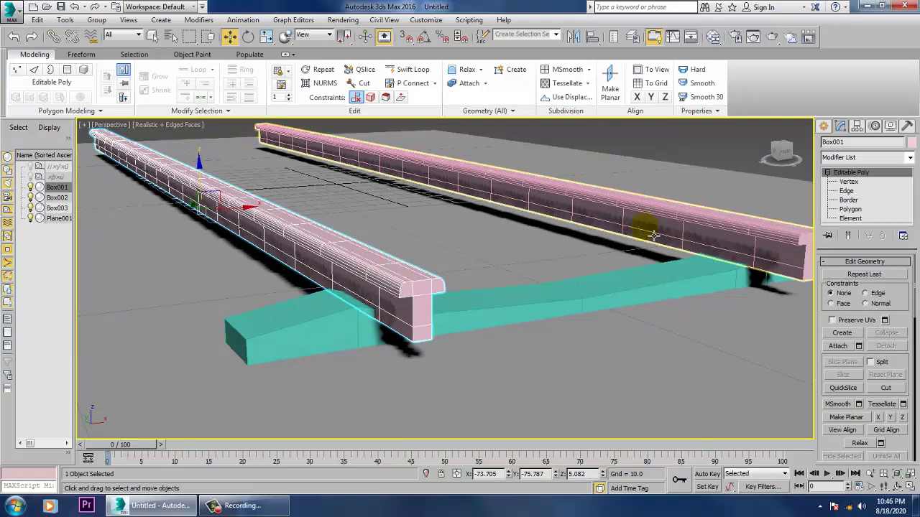
{"action": "left_click", "coordinate": [747, 209], "text": "ctrl"}
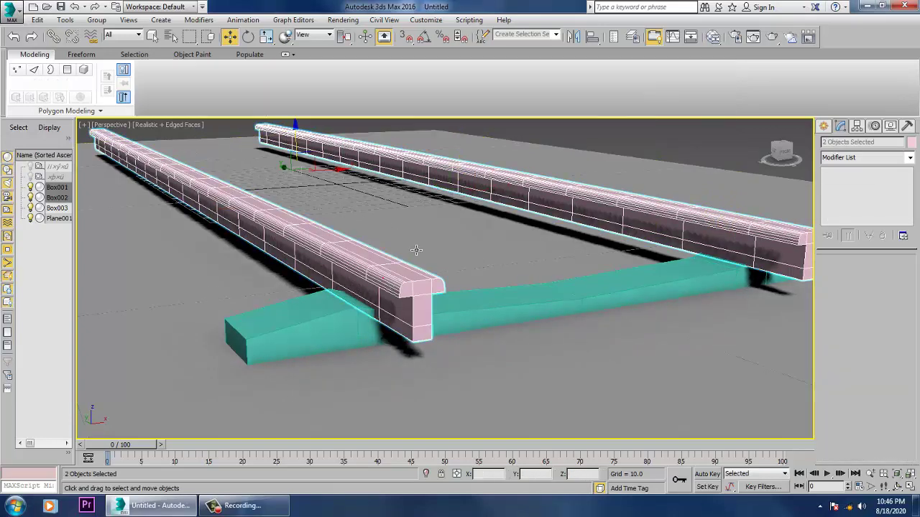
{"action": "middle_click_drag", "start_coordinate": [439, 243], "coordinate": [462, 270]}
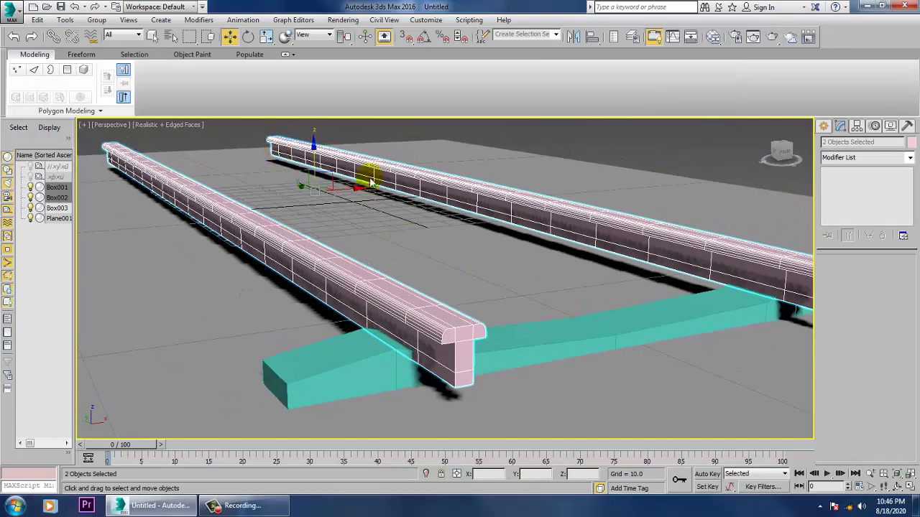
{"action": "mouse_move", "coordinate": [324, 172]}
{"action": "left_mouse_down"}
{"action": "mouse_move", "coordinate": [325, 181]}
{"action": "mouse_move", "coordinate": [324, 169]}
{"action": "left_mouse_up"}
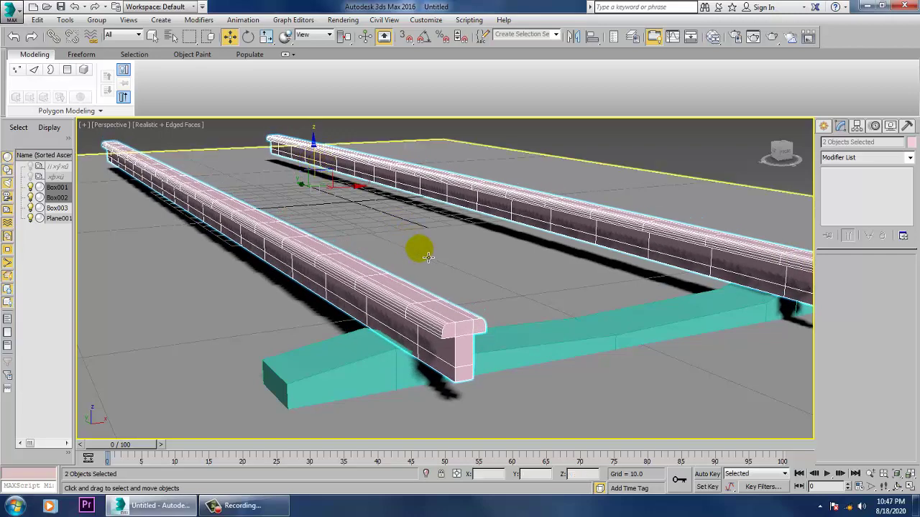
Draw an L-shaped line in the Front view, down the left rail's outer web side and outward over the sleeper
{"action": "key", "text": "alt+w"}
{"action": "key", "text": "alt+w"}
{"action": "scroll", "coordinate": [405, 236], "scroll_direction": "up", "scroll_amount": 6}
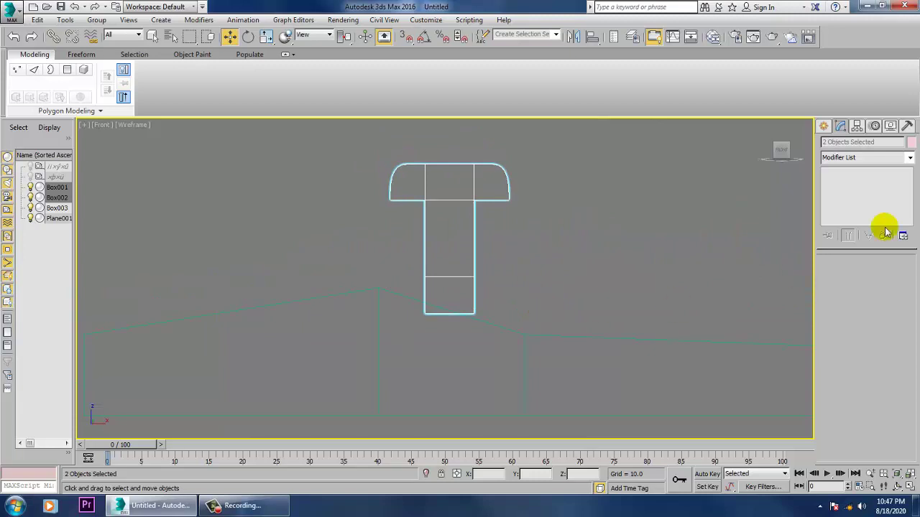
{"action": "left_click", "coordinate": [823, 127]}
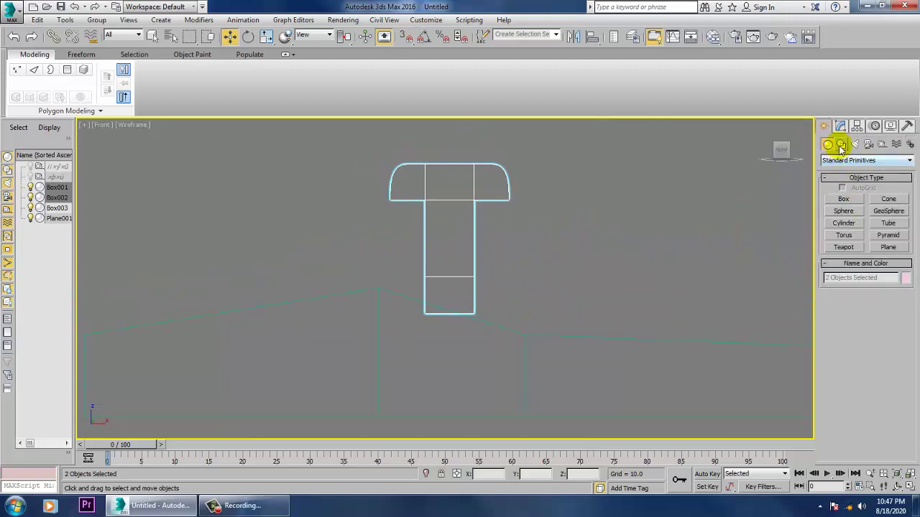
{"action": "left_click", "coordinate": [840, 148]}
{"action": "left_click", "coordinate": [843, 208]}
{"action": "middle_click_drag", "start_coordinate": [443, 280], "coordinate": [479, 280]}
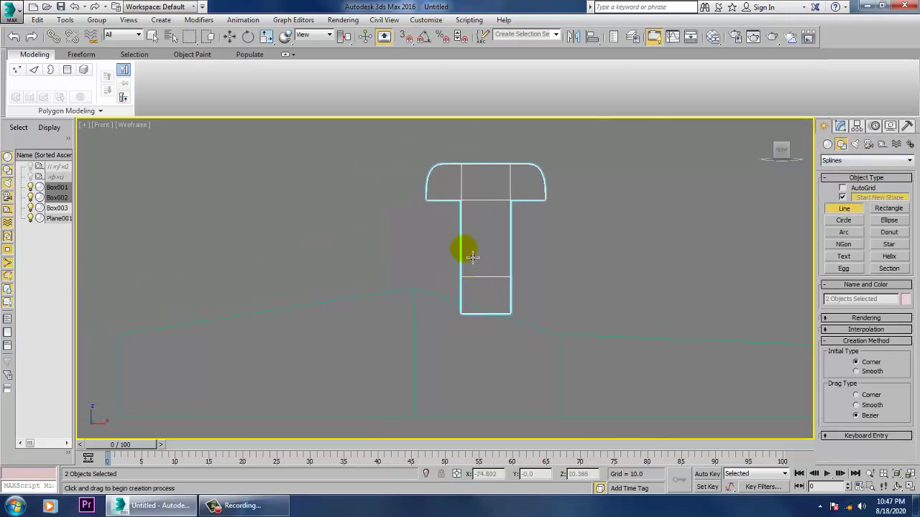
{"action": "left_click", "coordinate": [460, 241]}
{"action": "left_click", "coordinate": [462, 292]}
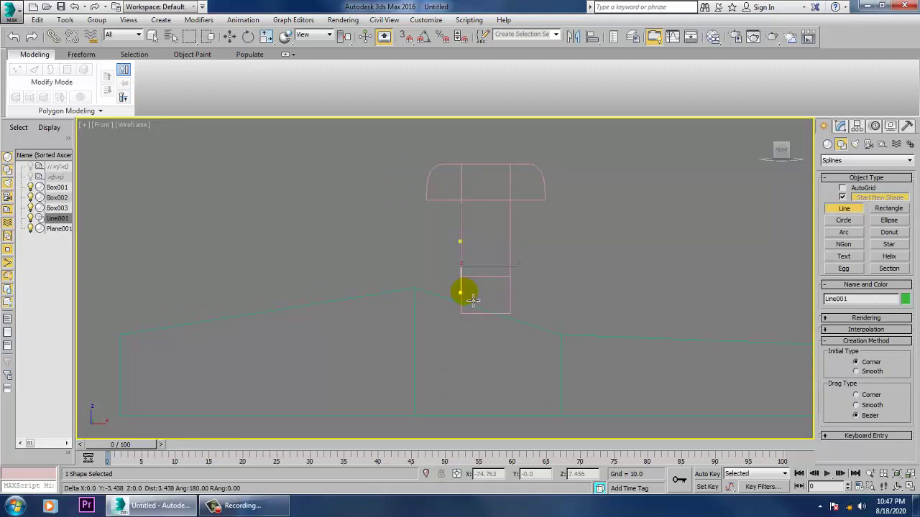
{"action": "right_click", "coordinate": [432, 298]}
Move the L-shaped line along Y to the sleeper in the Perspective view, to about -205
{"action": "key", "text": "alt+w"}
{"action": "middle_click", "coordinate": [627, 371]}
{"action": "key", "text": "alt+w"}
{"action": "middle_click_drag", "start_coordinate": [623, 379], "coordinate": [637, 383]}
{"action": "scroll", "coordinate": [470, 335], "scroll_direction": "down", "scroll_amount": 5}
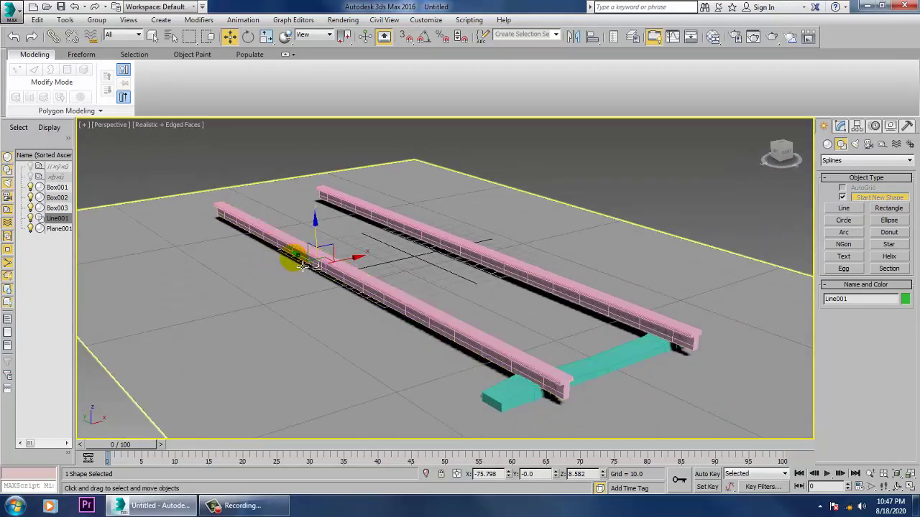
{"action": "left_click_drag", "start_coordinate": [302, 263], "coordinate": [516, 369]}
{"action": "scroll", "coordinate": [509, 364], "scroll_direction": "up", "scroll_amount": 7}
{"action": "scroll", "coordinate": [497, 340], "scroll_direction": "down", "scroll_amount": 2}
{"action": "middle_click_drag", "start_coordinate": [497, 339], "coordinate": [441, 312], "text": "alt"}
Select the L-shaped line's two lower vertices and raise them by about 0.4 along Z
{"action": "key", "text": "1"}
{"action": "left_click_drag", "start_coordinate": [474, 239], "coordinate": [542, 300]}
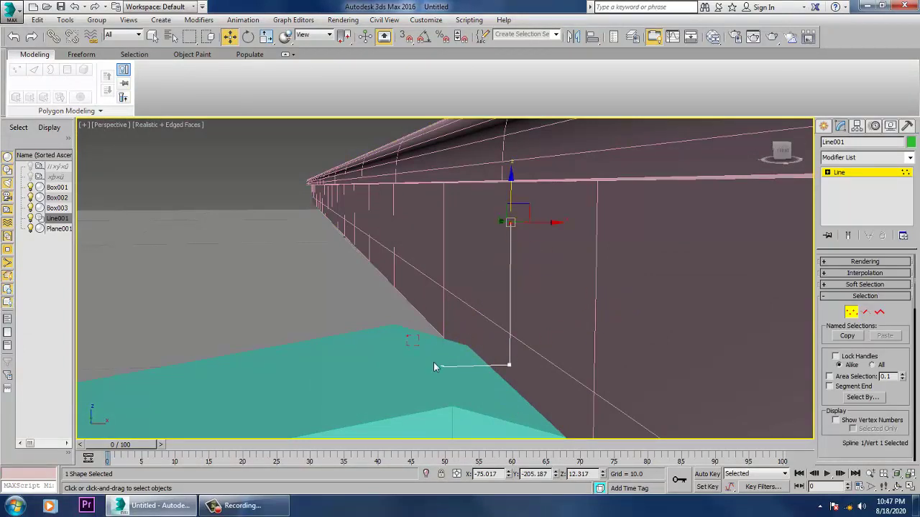
{"action": "left_click", "coordinate": [624, 403]}
{"action": "left_click_drag", "start_coordinate": [637, 444], "coordinate": [635, 441]}
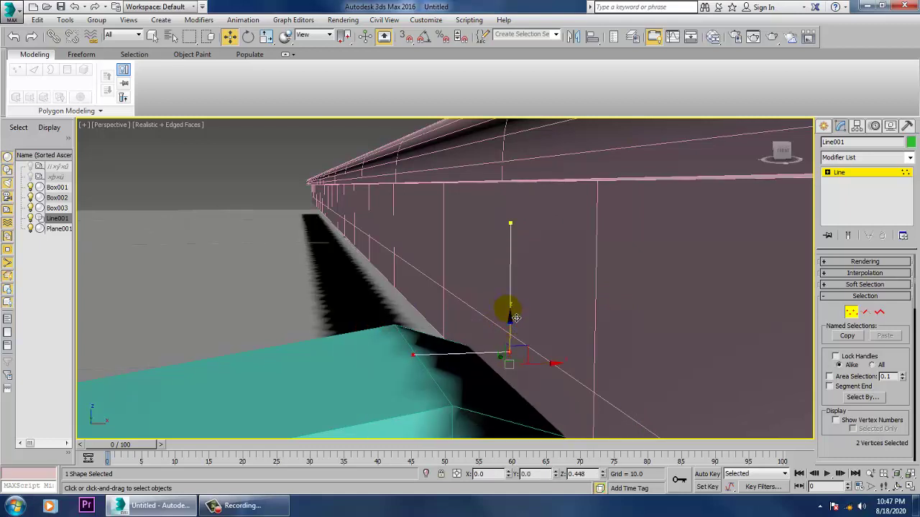
Enable the line's thickness in the viewport with a rectangular section, length 3.78 and width 0.325
{"action": "left_click", "coordinate": [866, 262]}
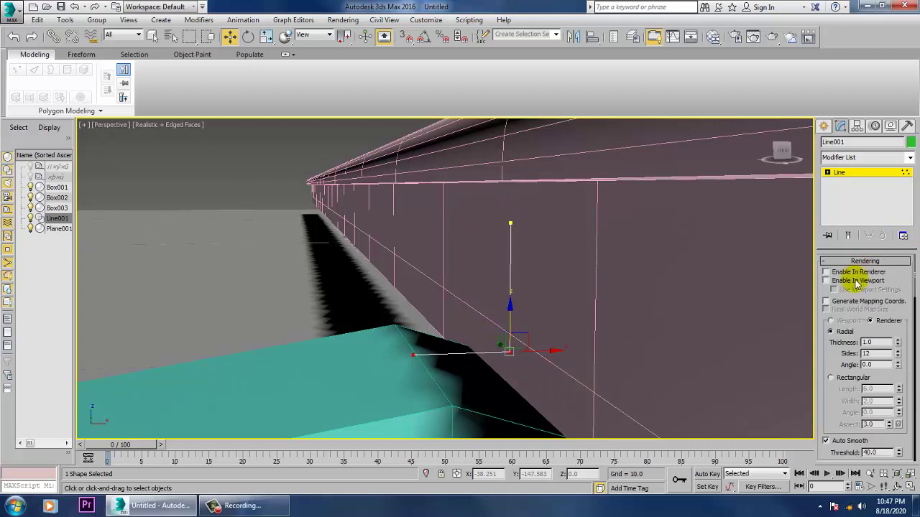
{"action": "left_click", "coordinate": [856, 282]}
{"action": "left_click", "coordinate": [849, 378]}
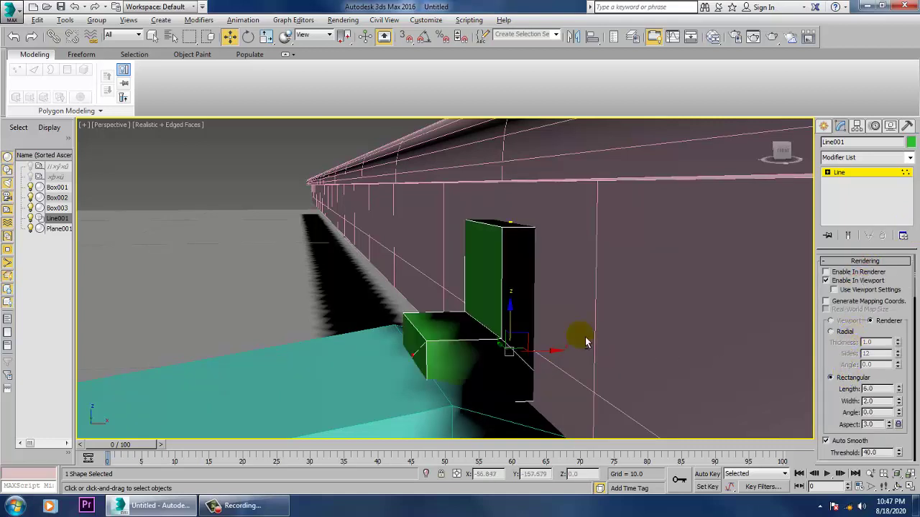
{"action": "middle_click_drag", "start_coordinate": [586, 341], "coordinate": [636, 345], "text": "alt"}
{"action": "left_click_drag", "start_coordinate": [898, 390], "coordinate": [898, 413]}
{"action": "left_click_drag", "start_coordinate": [903, 406], "coordinate": [899, 431]}
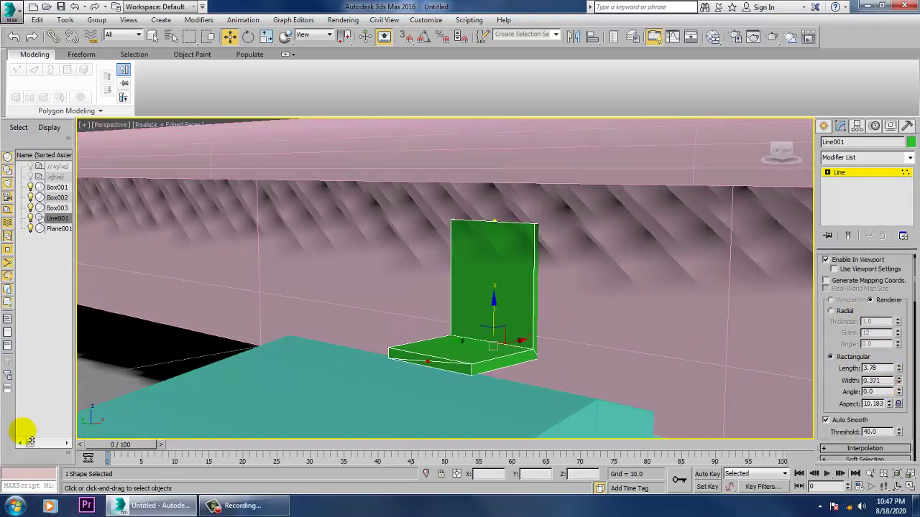
{"action": "middle_click_drag", "start_coordinate": [381, 324], "coordinate": [429, 349], "text": "alt"}
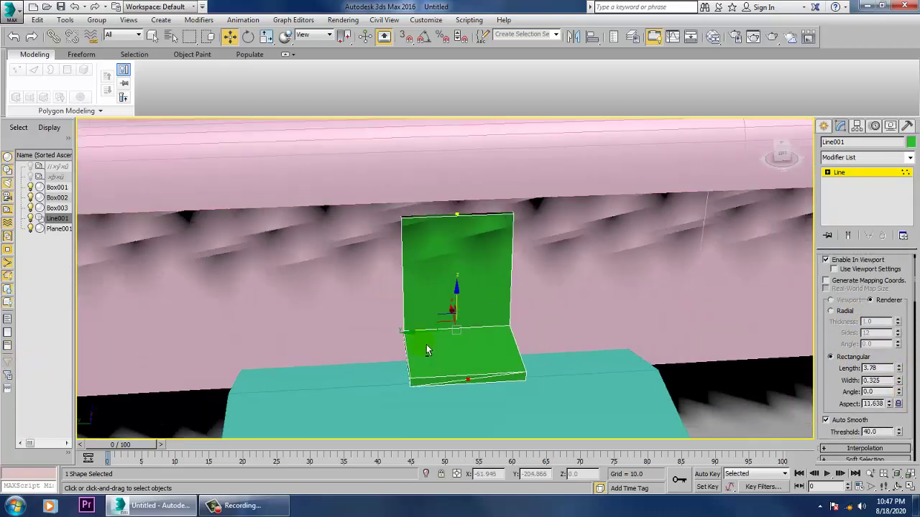
Set the L-shaped line's rectangular section to length 6.842 and width 0.555
{"action": "left_click_drag", "start_coordinate": [899, 368], "coordinate": [894, 321]}
{"action": "scroll", "coordinate": [544, 312], "scroll_direction": "down", "scroll_amount": 3}
{"action": "middle_click_drag", "start_coordinate": [553, 308], "coordinate": [455, 287], "text": "alt"}
{"action": "scroll", "coordinate": [455, 287], "scroll_direction": "up", "scroll_amount": 3}
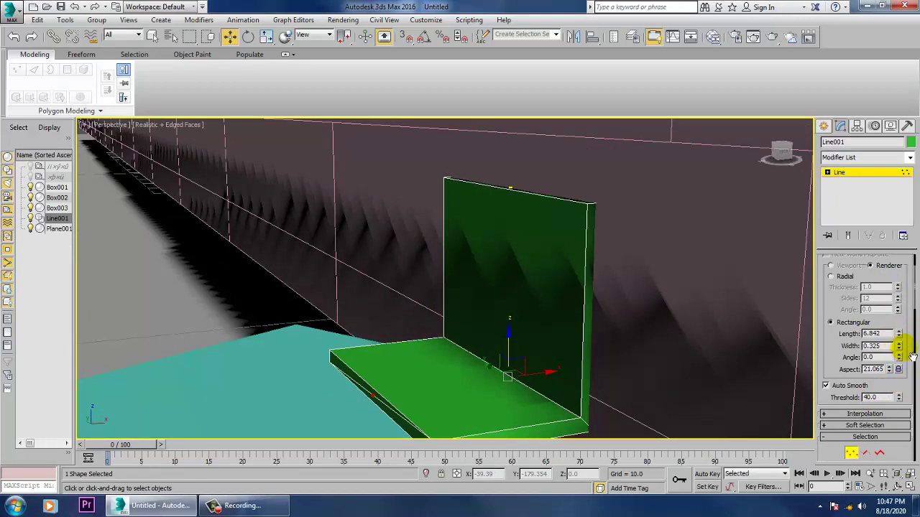
{"action": "mouse_move", "coordinate": [899, 347]}
{"action": "left_mouse_down"}
{"action": "mouse_move", "coordinate": [898, 327]}
{"action": "mouse_move", "coordinate": [900, 339]}
{"action": "left_mouse_up"}
Shift the line's two lower vertices slightly outward along X and nudge the whole bracket along X to about -75.84
{"action": "middle_click_drag", "start_coordinate": [650, 329], "coordinate": [637, 326], "text": "alt"}
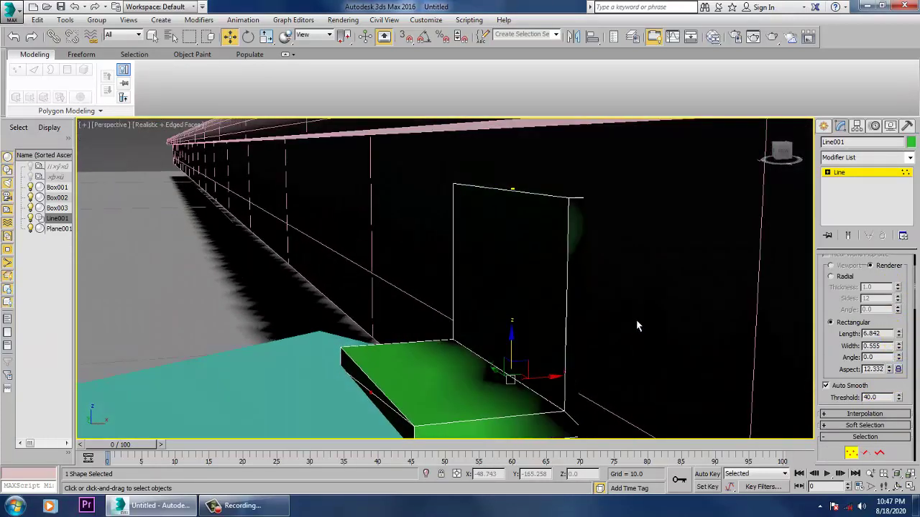
{"action": "left_click_drag", "start_coordinate": [554, 388], "coordinate": [546, 389]}
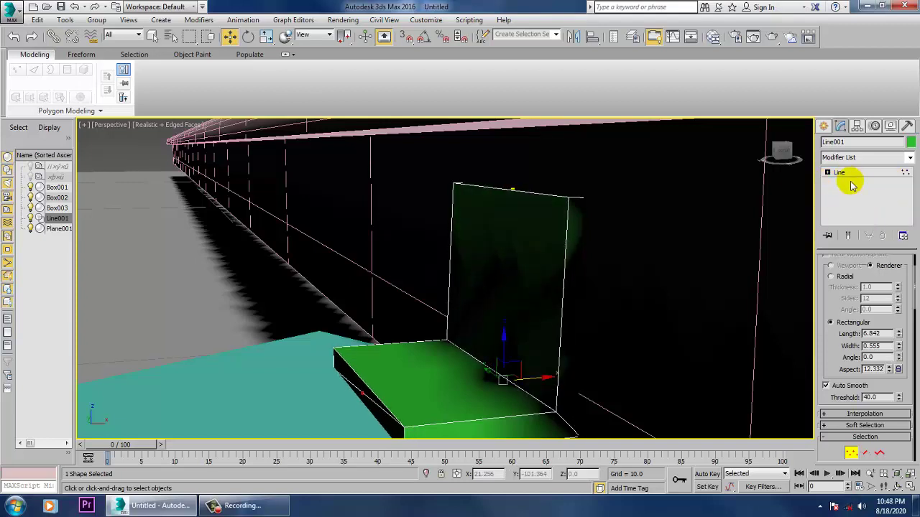
{"action": "left_click", "coordinate": [855, 176]}
{"action": "left_click_drag", "start_coordinate": [528, 362], "coordinate": [525, 359]}
{"action": "scroll", "coordinate": [525, 358], "scroll_direction": "down", "scroll_amount": 2}
{"action": "middle_click_drag", "start_coordinate": [525, 357], "coordinate": [571, 339], "text": "alt"}
{"action": "scroll", "coordinate": [591, 328], "scroll_direction": "down", "scroll_amount": 5}
{"action": "scroll", "coordinate": [571, 338], "scroll_direction": "up", "scroll_amount": 2}
{"action": "scroll", "coordinate": [602, 316], "scroll_direction": "up", "scroll_amount": 2}
{"action": "left_click", "coordinate": [823, 125]}
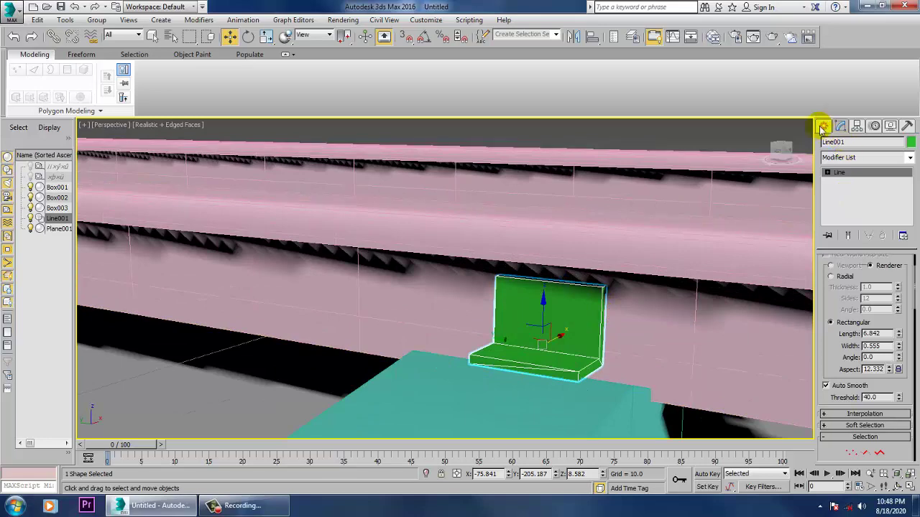
{"action": "left_click", "coordinate": [827, 143]}
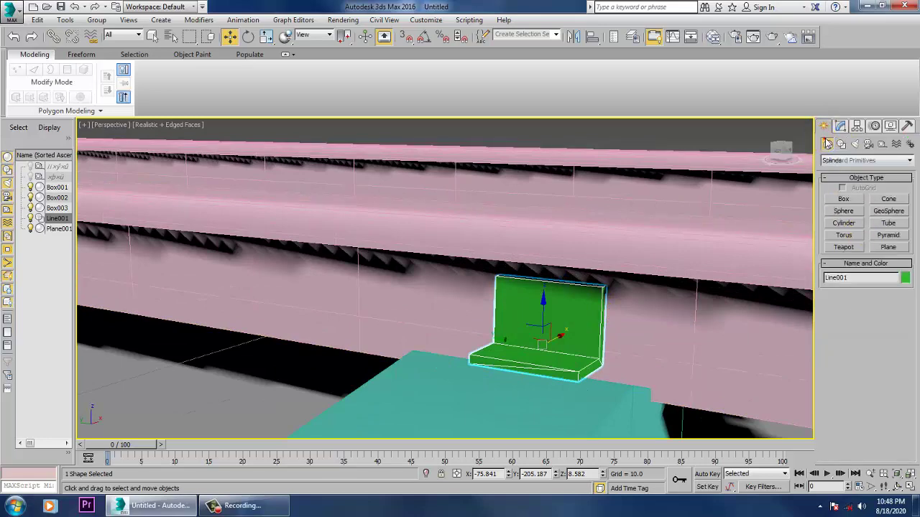
{"action": "left_click", "coordinate": [837, 225]}
Straighten the bracket's upright leg in the Front view by moving its top vertex about -0.19 along X
{"action": "key", "text": "alt+w"}
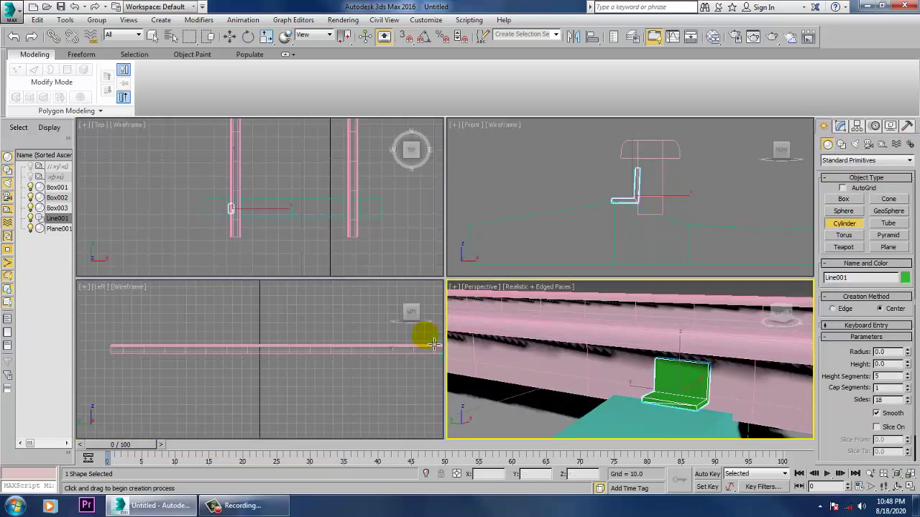
{"action": "middle_click_drag", "start_coordinate": [758, 200], "coordinate": [732, 200]}
{"action": "scroll", "coordinate": [621, 207], "scroll_direction": "up", "scroll_amount": 3}
{"action": "key", "text": "w"}
{"action": "middle_click_drag", "start_coordinate": [625, 176], "coordinate": [657, 259]}
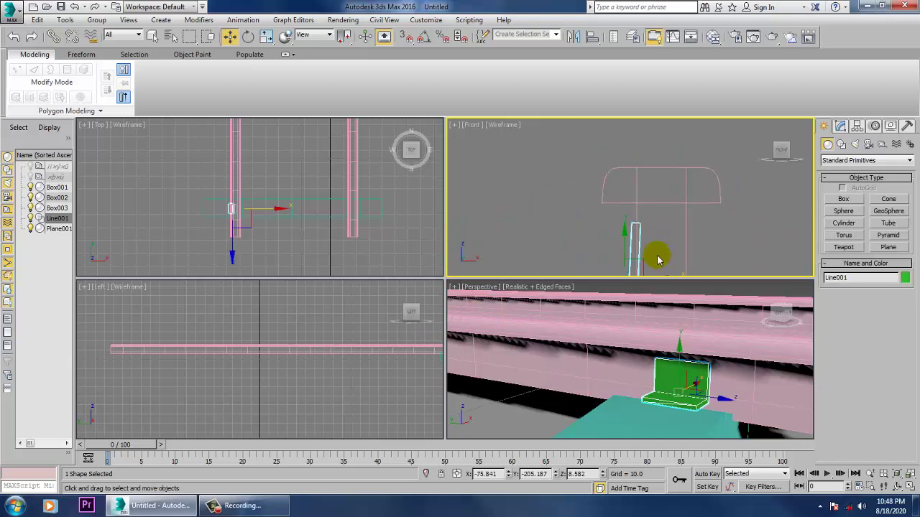
{"action": "key", "text": "1"}
{"action": "middle_click_drag", "start_coordinate": [651, 224], "coordinate": [640, 170]}
{"action": "left_click_drag", "start_coordinate": [656, 199], "coordinate": [657, 200]}
{"action": "scroll", "coordinate": [655, 199], "scroll_direction": "up", "scroll_amount": 2}
{"action": "middle_click_drag", "start_coordinate": [647, 186], "coordinate": [661, 202]}
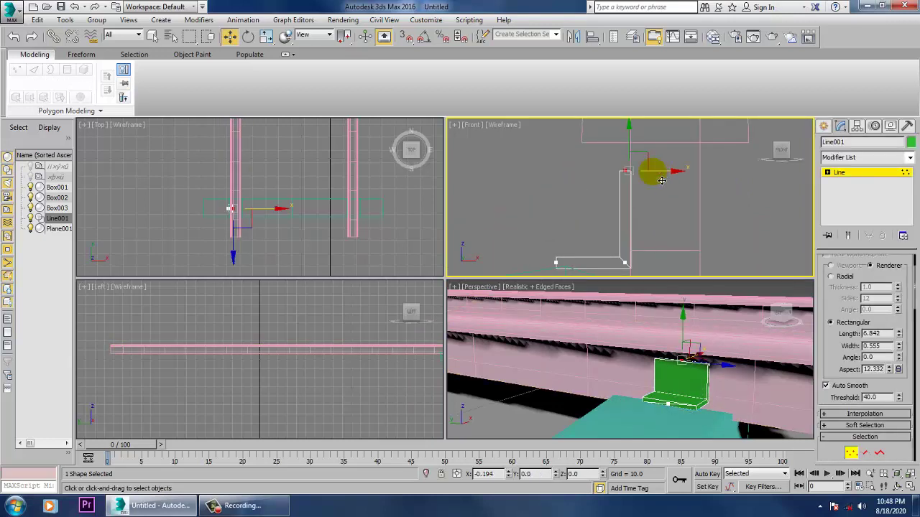
{"action": "left_click", "coordinate": [833, 174]}
Draw a cylinder in the Left view on the bracket's upper corner, about 0.56 in radius and 0.31 high
{"action": "left_click", "coordinate": [825, 126]}
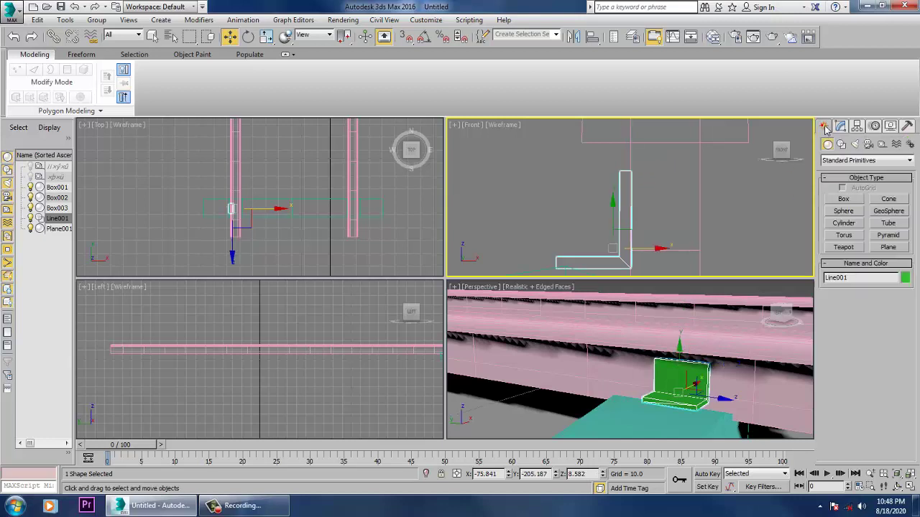
{"action": "left_click", "coordinate": [851, 225]}
{"action": "middle_click_drag", "start_coordinate": [718, 364], "coordinate": [792, 233]}
{"action": "key", "text": "alt+w"}
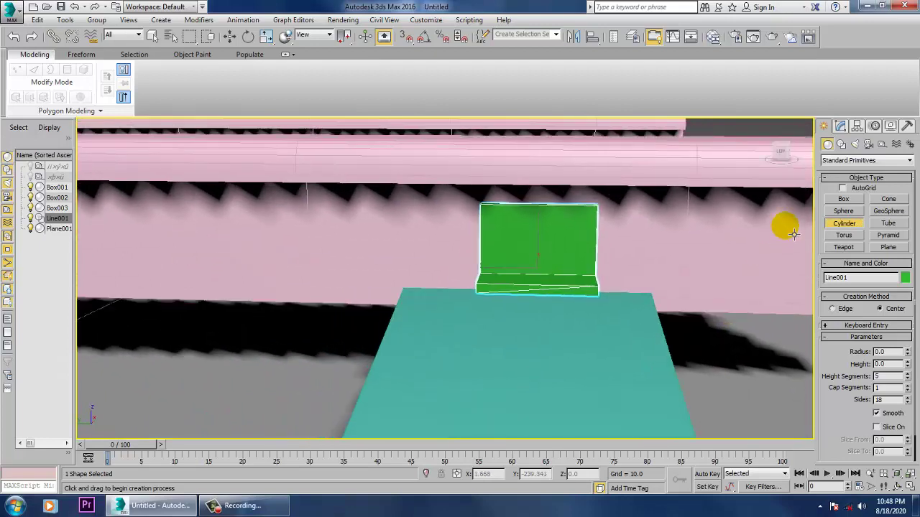
{"action": "key", "text": "alt+w"}
{"action": "middle_click", "coordinate": [379, 363]}
{"action": "key", "text": "alt+w"}
{"action": "middle_click_drag", "start_coordinate": [538, 297], "coordinate": [590, 293]}
{"action": "scroll", "coordinate": [589, 294], "scroll_direction": "down", "scroll_amount": 2}
{"action": "left_click_drag", "start_coordinate": [431, 248], "coordinate": [451, 268]}
{"action": "left_click", "coordinate": [449, 255]}
{"action": "right_click", "coordinate": [449, 255]}
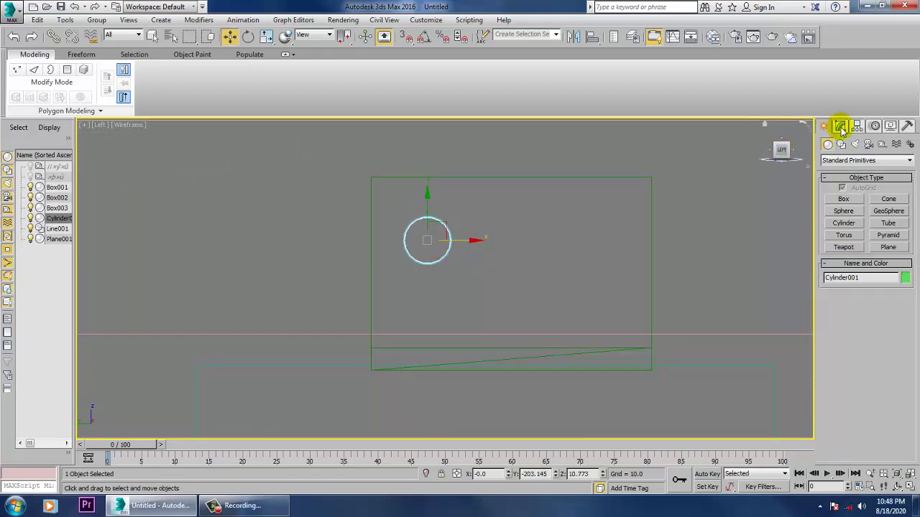
Set the cylinder's number of sides to 6 to form a hexagonal bolt head
{"action": "left_click", "coordinate": [841, 127]}
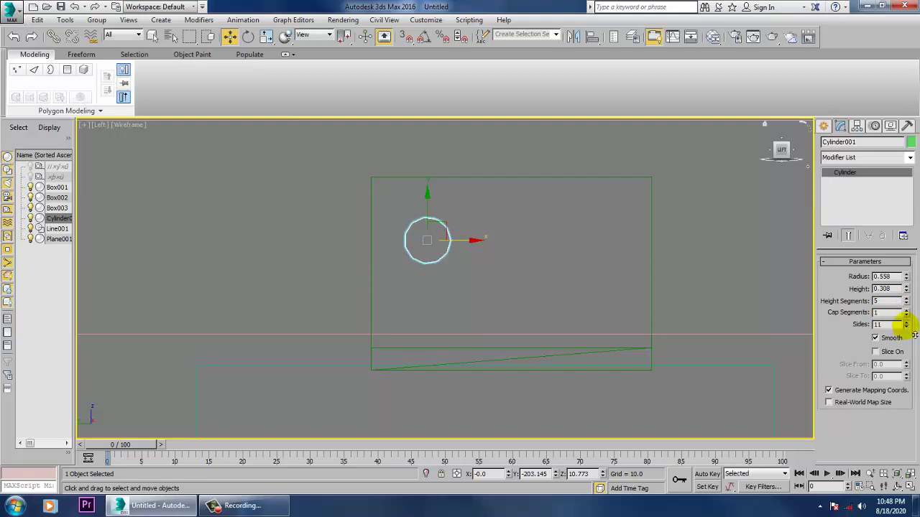
{"action": "key", "text": "alt+w"}
{"action": "left_click", "coordinate": [696, 309]}
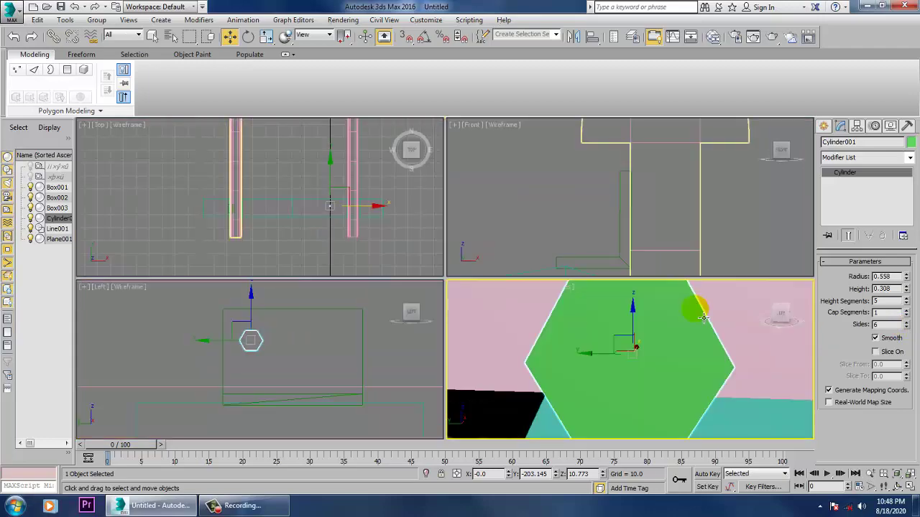
Move the hexagonal cylinder along X in the Perspective view to the bracket, to about -75.88
{"action": "key", "text": "alt+w"}
{"action": "scroll", "coordinate": [636, 329], "scroll_direction": "down", "scroll_amount": 4}
{"action": "middle_click_drag", "start_coordinate": [638, 331], "coordinate": [573, 342], "text": "alt"}
{"action": "scroll", "coordinate": [573, 342], "scroll_direction": "down", "scroll_amount": 5}
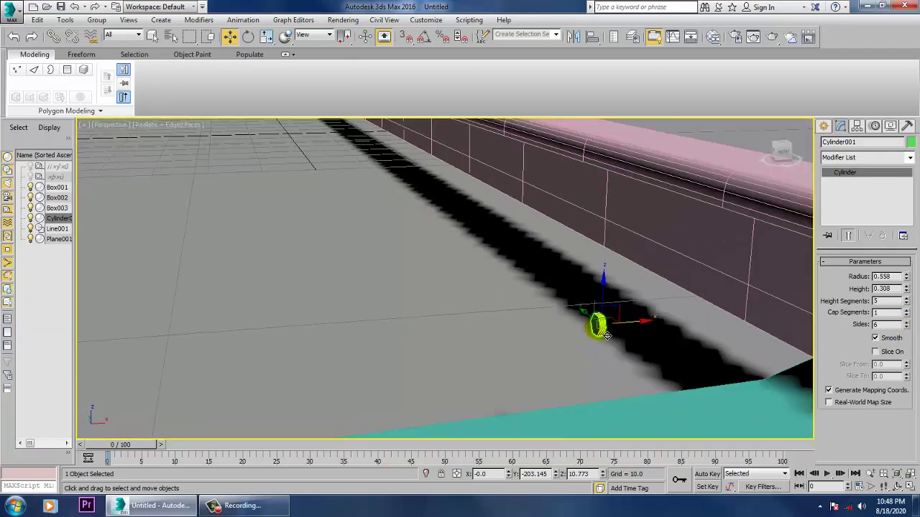
{"action": "scroll", "coordinate": [684, 321], "scroll_direction": "down", "scroll_amount": 4}
{"action": "scroll", "coordinate": [684, 321], "scroll_direction": "down", "scroll_amount": 4}
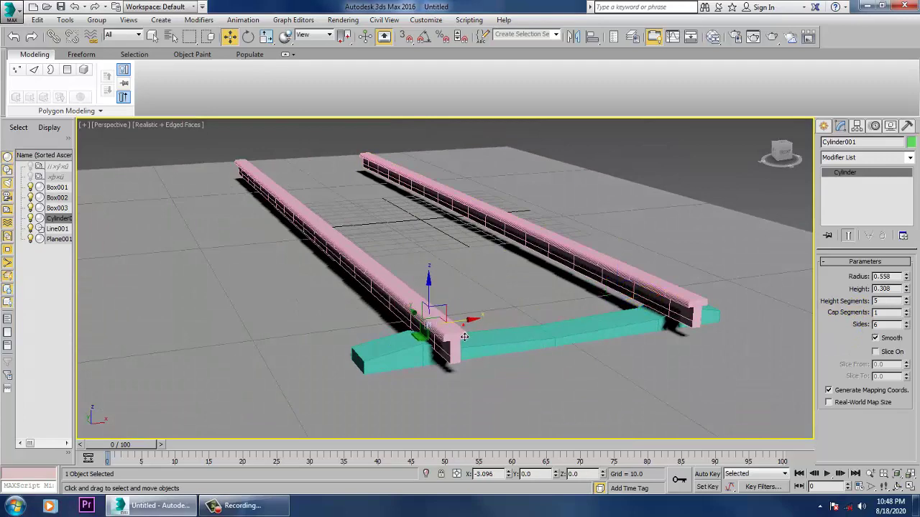
{"action": "key", "text": "r"}
{"action": "scroll", "coordinate": [457, 339], "scroll_direction": "up", "scroll_amount": 10}
{"action": "scroll", "coordinate": [514, 323], "scroll_direction": "down", "scroll_amount": 5}
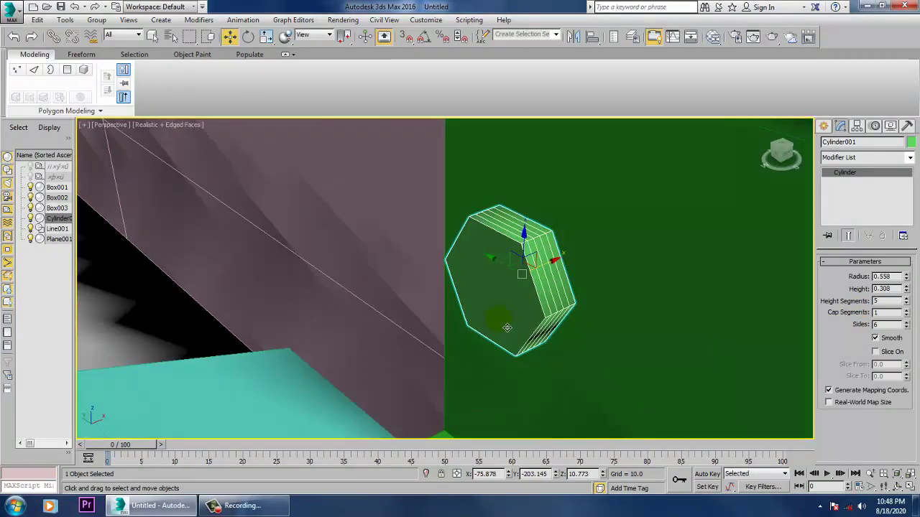
Lengthen the hexagonal bolt along its axis and move it outward along X to about -74.97, protruding from the bracket's face
{"action": "mouse_move", "coordinate": [418, 317]}
{"action": "left_mouse_down"}
{"action": "mouse_move", "coordinate": [328, 337]}
{"action": "mouse_move", "coordinate": [423, 328]}
{"action": "left_mouse_up"}
{"action": "key", "text": "w"}
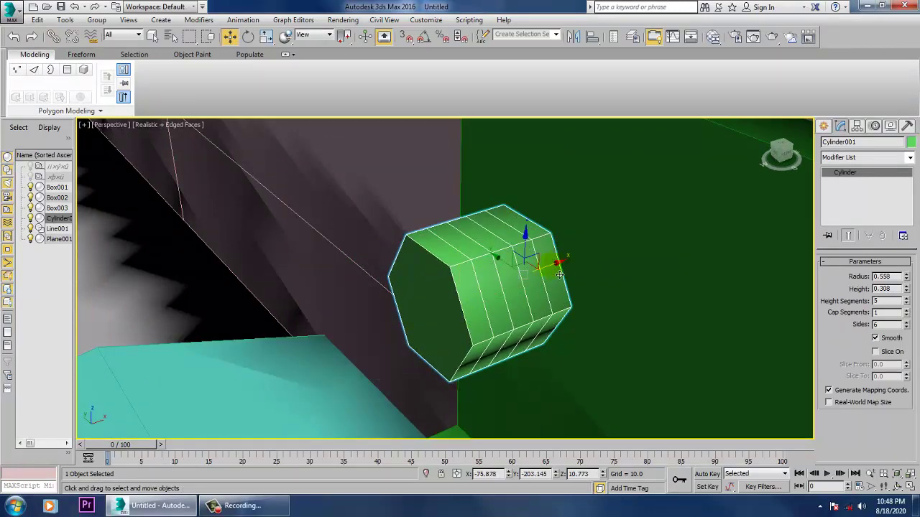
{"action": "left_click_drag", "start_coordinate": [617, 269], "coordinate": [656, 265]}
{"action": "key", "text": "ctrl+z"}
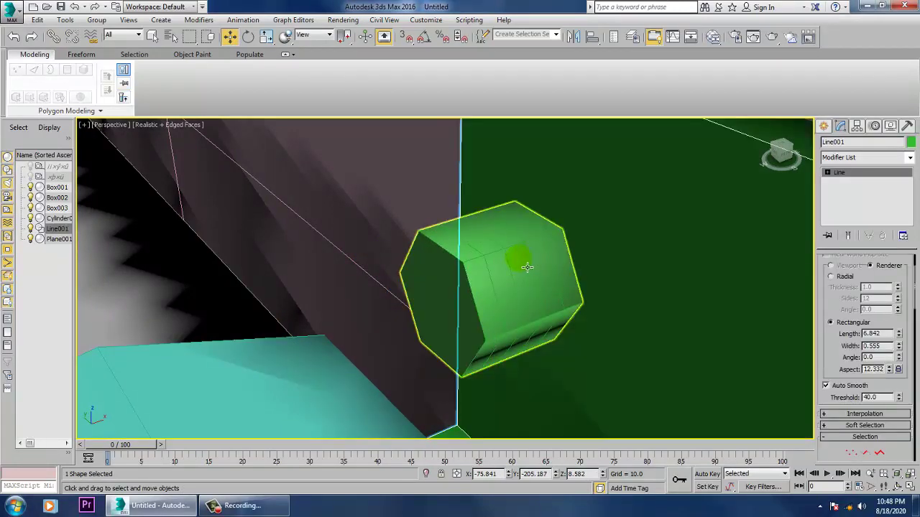
{"action": "left_click", "coordinate": [523, 264]}
{"action": "left_click_drag", "start_coordinate": [570, 267], "coordinate": [649, 261]}
Copy the bolt along Y to about -207.1 and copy both bolts downward to make a four-bolt pattern on the bracket
{"action": "scroll", "coordinate": [643, 273], "scroll_direction": "down", "scroll_amount": 5}
{"action": "middle_click_drag", "start_coordinate": [639, 281], "coordinate": [537, 247], "text": "alt"}
{"action": "left_click_drag", "start_coordinate": [540, 247], "coordinate": [620, 260], "text": "shift"}
{"action": "left_click", "coordinate": [464, 303]}
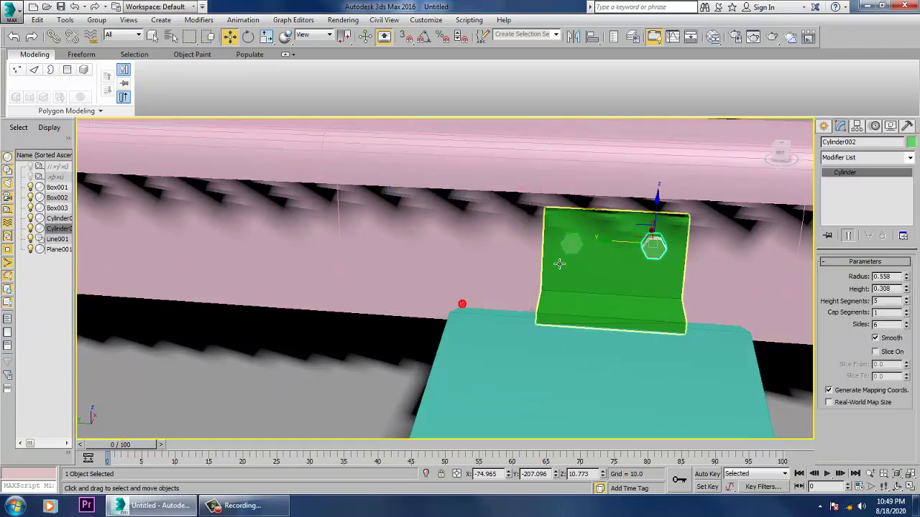
{"action": "left_click", "coordinate": [573, 258], "text": "ctrl"}
{"action": "left_click_drag", "start_coordinate": [627, 224], "coordinate": [640, 264], "text": "shift"}
{"action": "left_click", "coordinate": [471, 300]}
Mirror the bracket and its two lower bolts along X as a copy and place the copy on the left rail's inner side
{"action": "middle_click_drag", "start_coordinate": [471, 301], "coordinate": [550, 303], "text": "alt"}
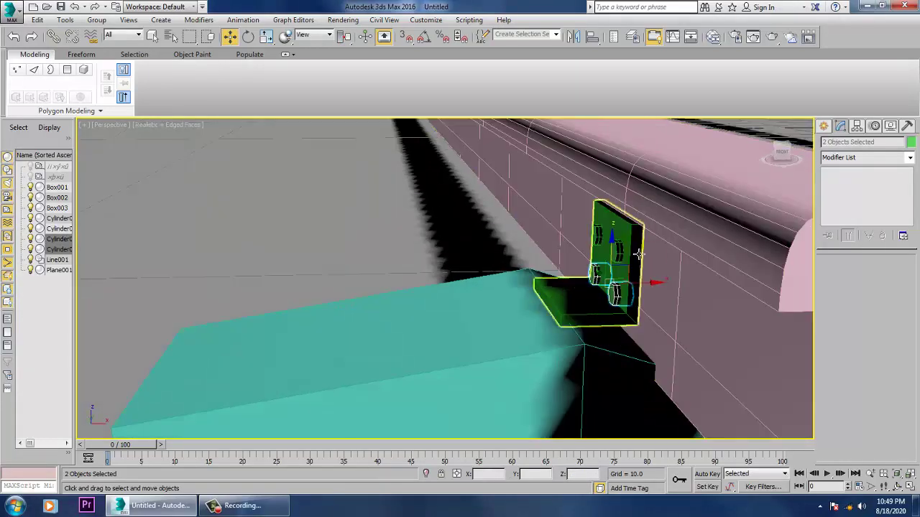
{"action": "left_click", "coordinate": [636, 249], "text": "ctrl"}
{"action": "scroll", "coordinate": [637, 248], "scroll_direction": "down", "scroll_amount": 2}
{"action": "middle_click_drag", "start_coordinate": [636, 248], "coordinate": [698, 281], "text": "alt"}
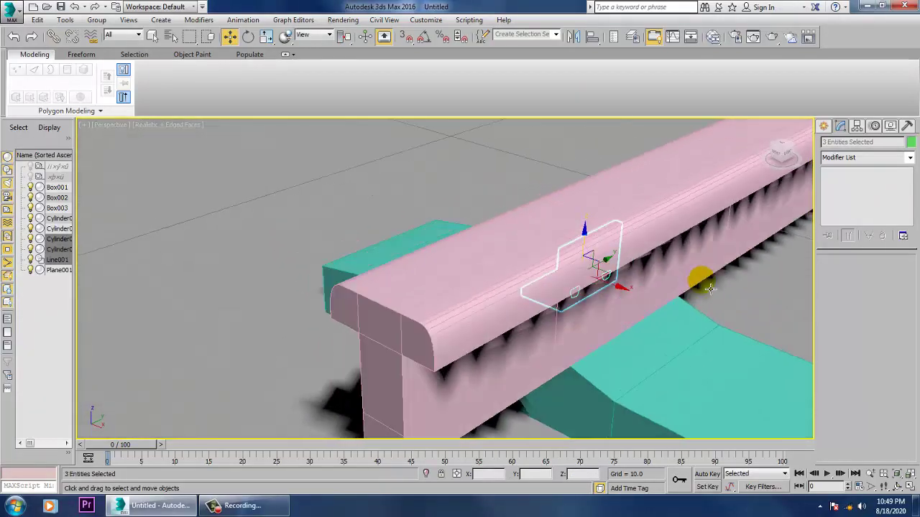
{"action": "left_click", "coordinate": [572, 39]}
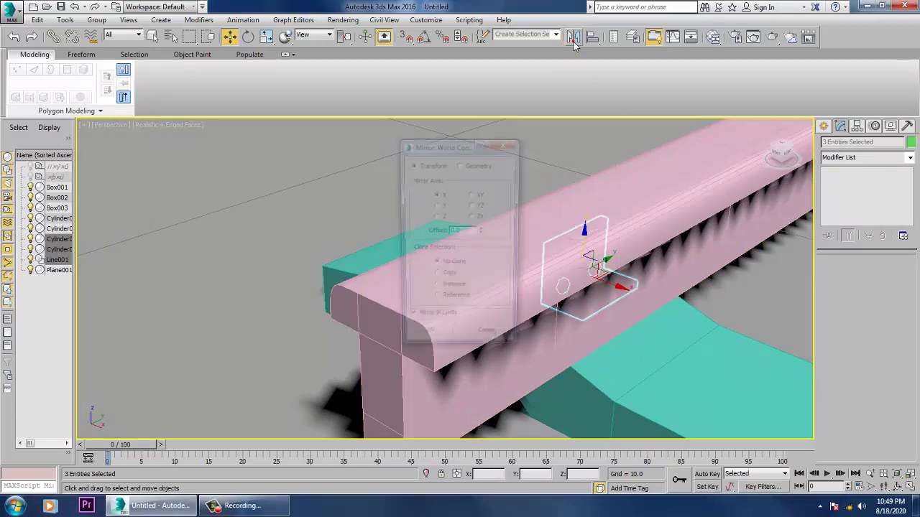
{"action": "left_click", "coordinate": [445, 279]}
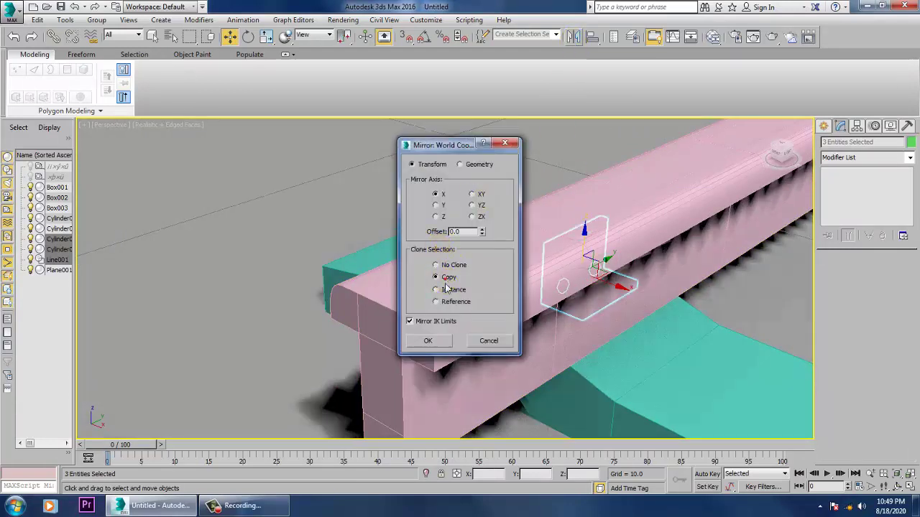
{"action": "left_click", "coordinate": [431, 340]}
{"action": "left_click_drag", "start_coordinate": [644, 286], "coordinate": [686, 324]}
Copy both left-rail brackets with their bolts along X and align the copies against the right rail's web
{"action": "middle_click_drag", "start_coordinate": [660, 324], "coordinate": [701, 294], "text": "alt"}
{"action": "left_click", "coordinate": [600, 297], "text": "ctrl"}
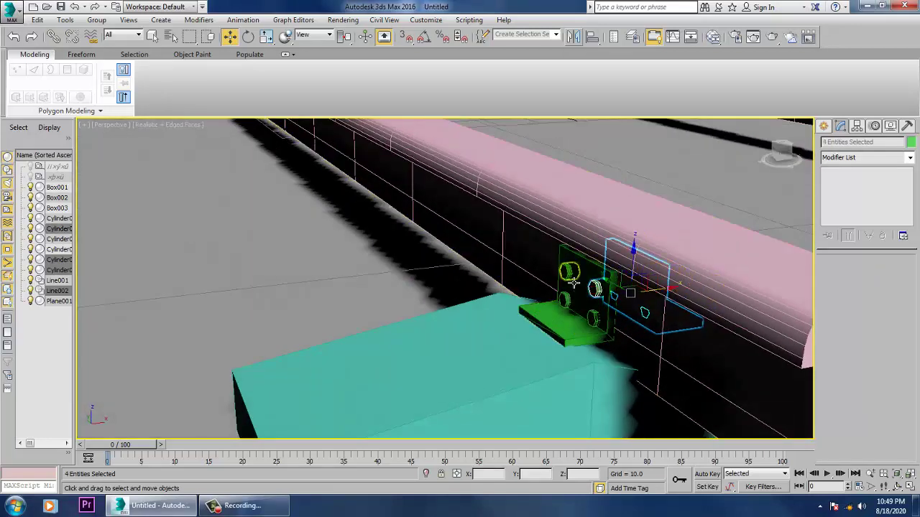
{"action": "left_click", "coordinate": [592, 323], "text": "ctrl"}
{"action": "left_click", "coordinate": [599, 327], "text": "ctrl"}
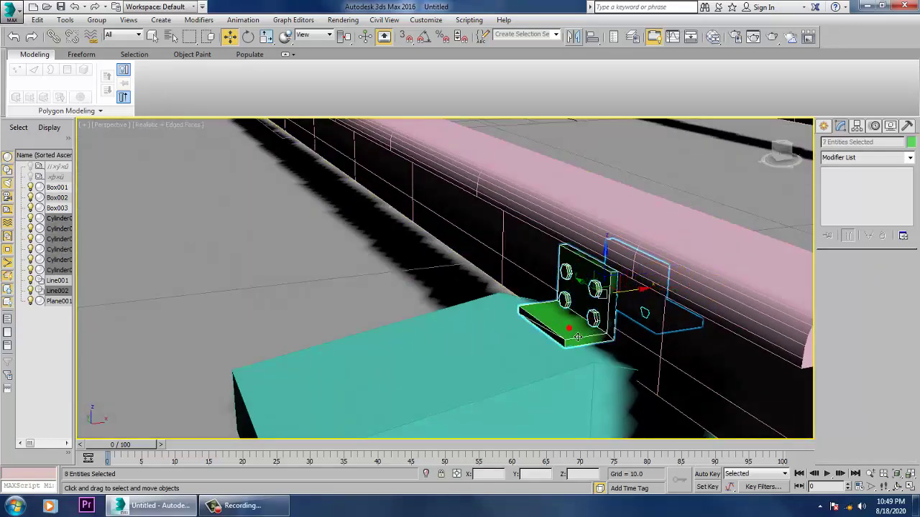
{"action": "left_click", "coordinate": [568, 328], "text": "ctrl"}
{"action": "scroll", "coordinate": [589, 313], "scroll_direction": "down", "scroll_amount": 5}
{"action": "middle_click_drag", "start_coordinate": [634, 304], "coordinate": [583, 307], "text": "alt"}
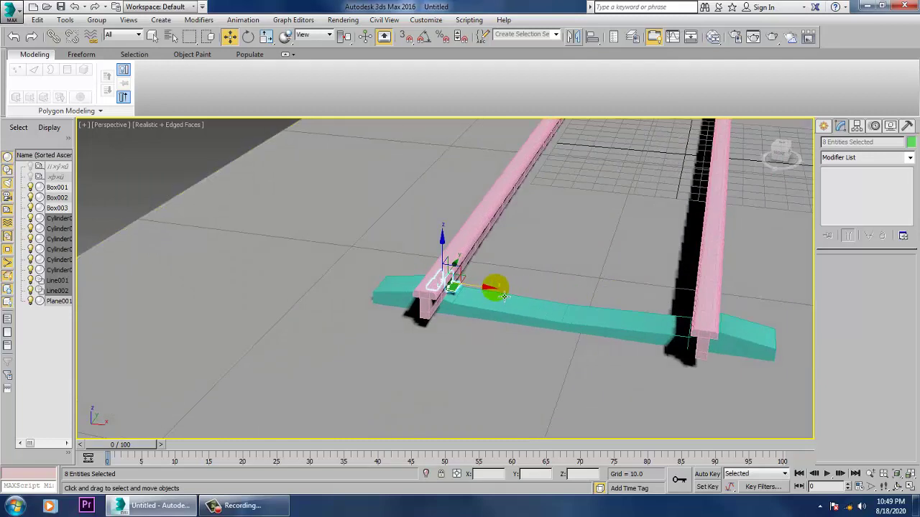
{"action": "left_click_drag", "start_coordinate": [495, 295], "coordinate": [693, 318], "text": "shift"}
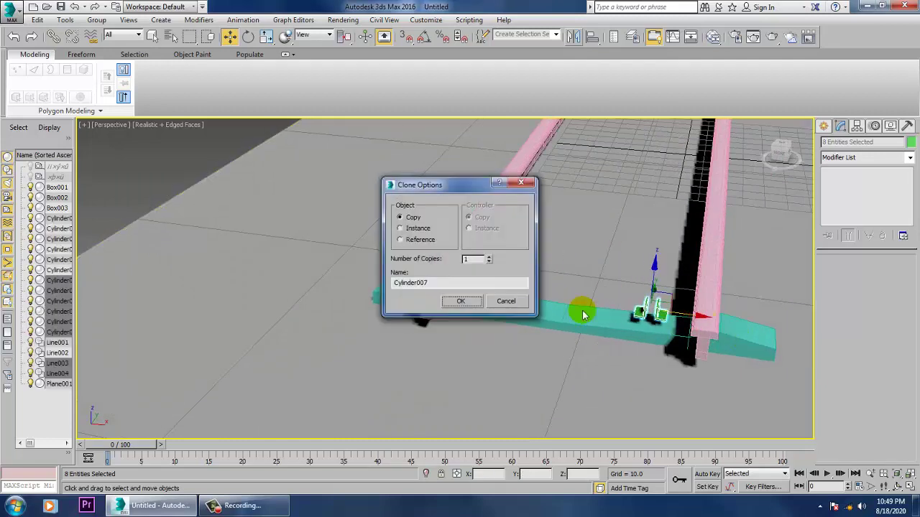
{"action": "left_click", "coordinate": [459, 302]}
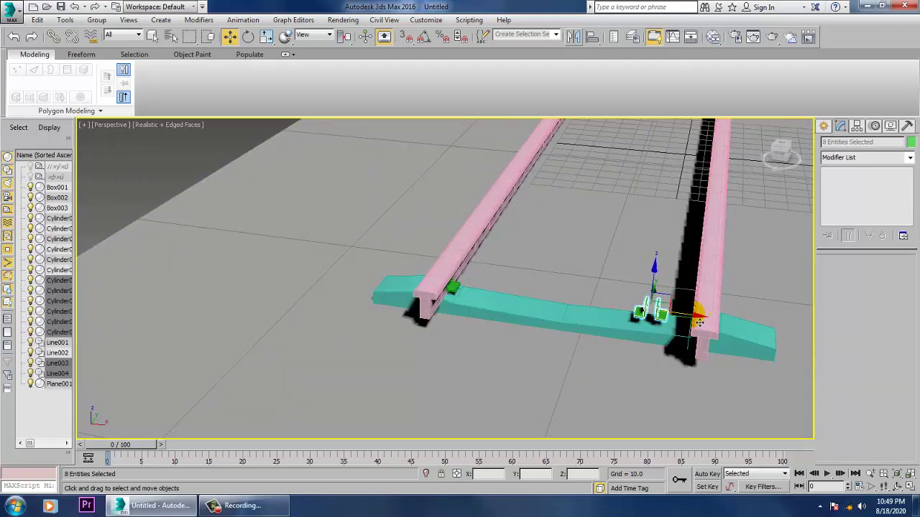
{"action": "key", "text": "z"}
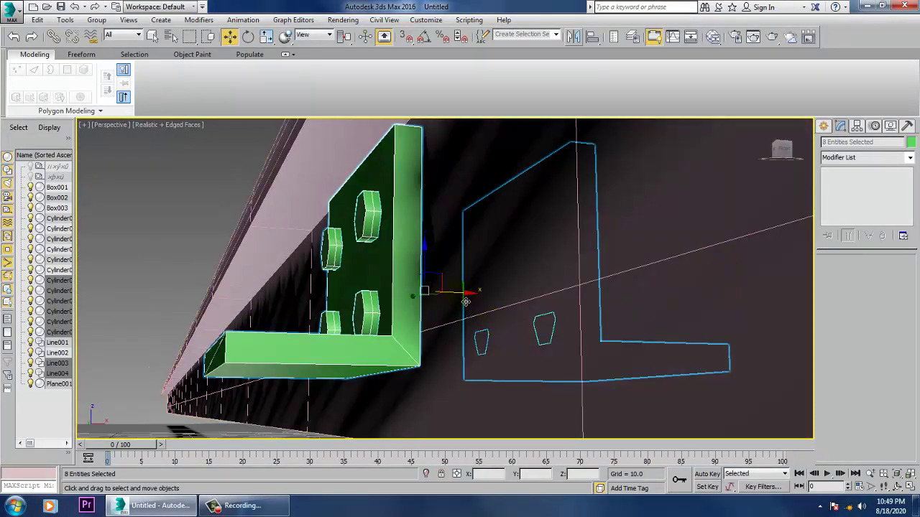
{"action": "left_click_drag", "start_coordinate": [466, 302], "coordinate": [500, 308]}
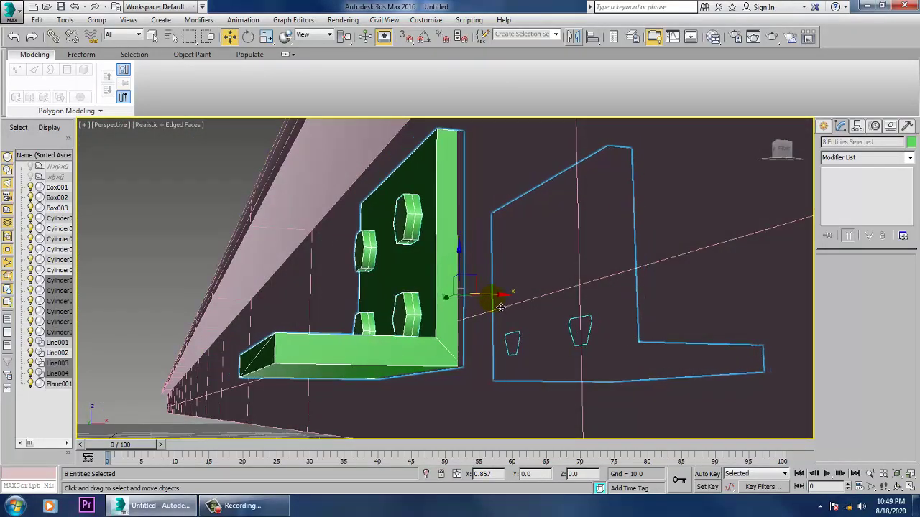
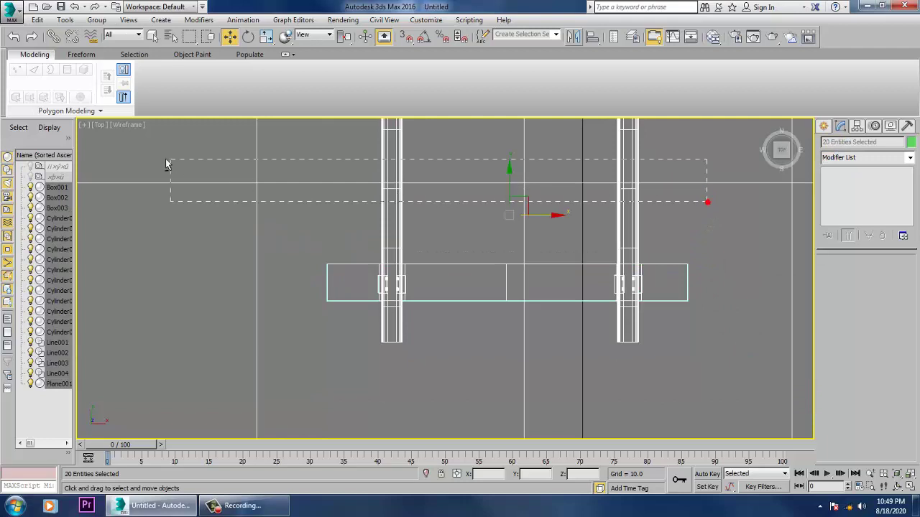
Clone the sleeper with all its brackets and bolts, without rails and ground, as several evenly spaced copies along Y in the Top view
{"action": "left_click_drag", "start_coordinate": [166, 159], "coordinate": [164, 160], "text": "alt"}
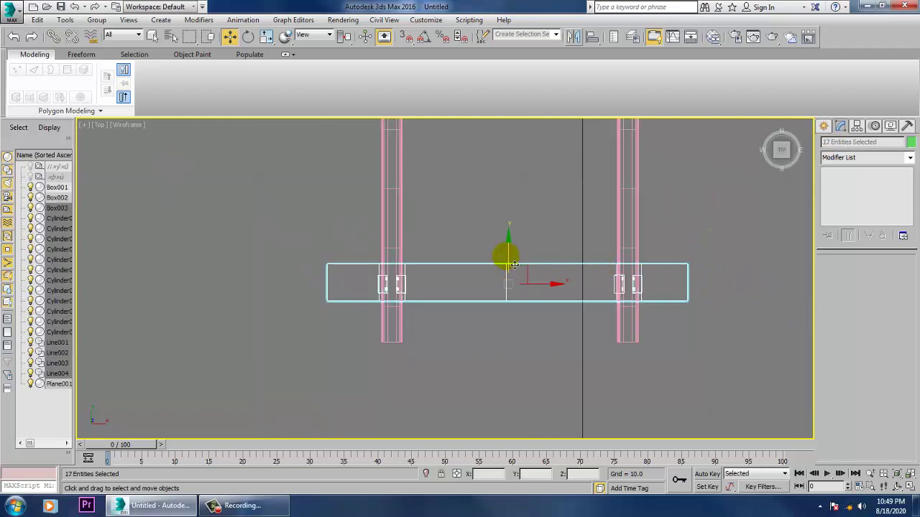
{"action": "left_click_drag", "start_coordinate": [515, 263], "coordinate": [513, 175]}
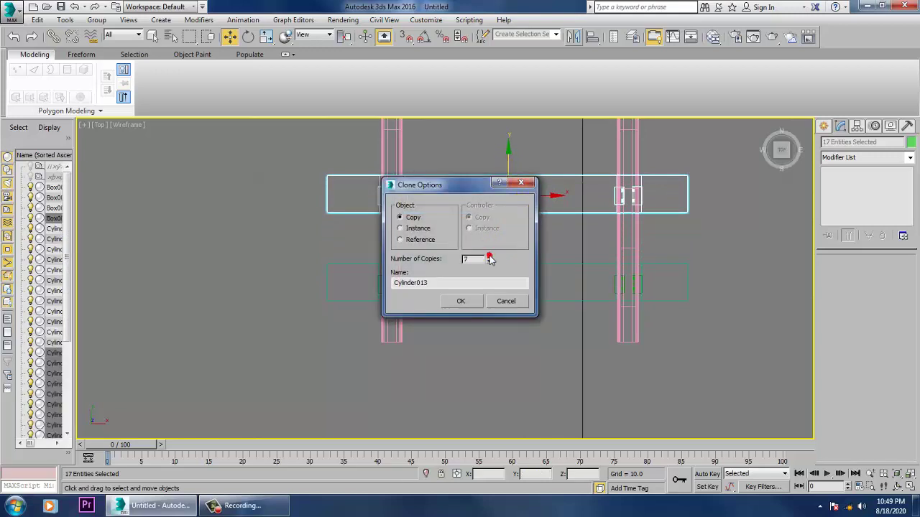
{"action": "left_click", "coordinate": [478, 303]}
{"action": "scroll", "coordinate": [612, 297], "scroll_direction": "down", "scroll_amount": 8}
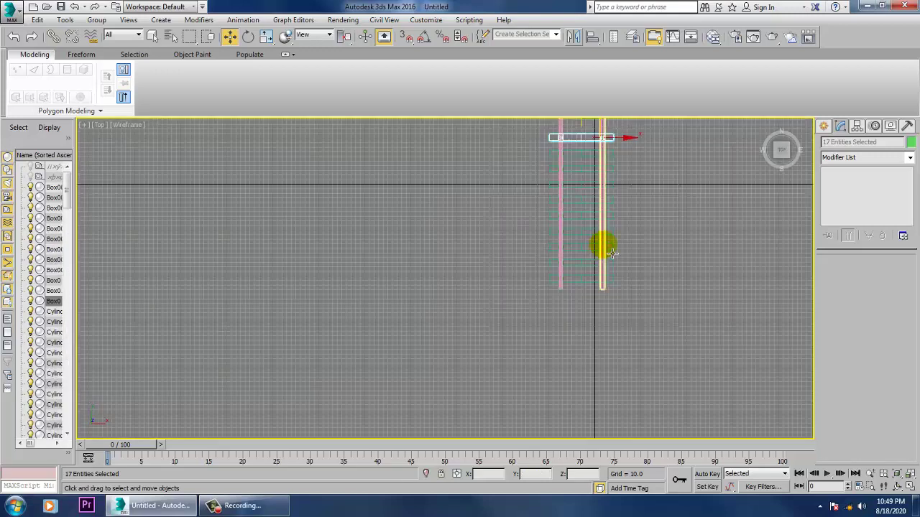
{"action": "middle_click_drag", "start_coordinate": [599, 246], "coordinate": [603, 341]}
{"action": "scroll", "coordinate": [572, 188], "scroll_direction": "up", "scroll_amount": 5}
{"action": "middle_click_drag", "start_coordinate": [579, 265], "coordinate": [513, 189]}
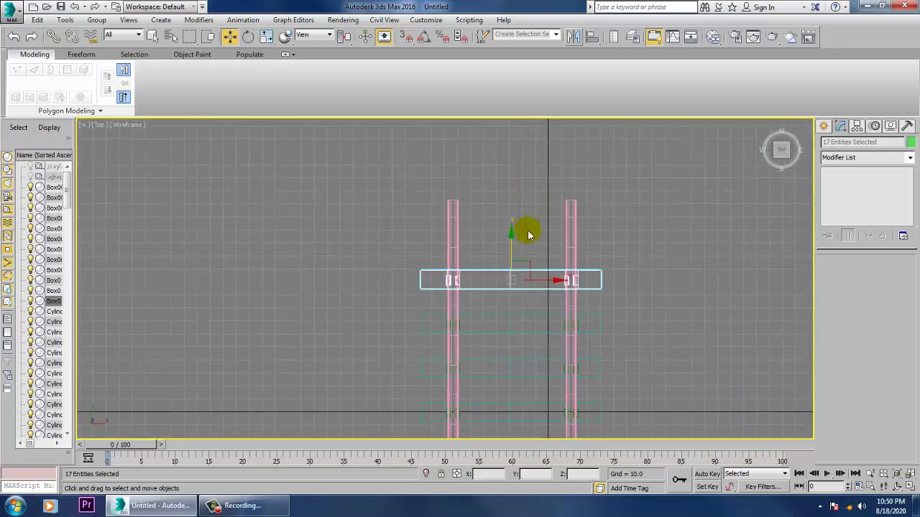
Clone the topmost sleeper with its brackets and bolts further along Y in equal steps and delete the surplus set beyond the rail ends
{"action": "scroll", "coordinate": [525, 295], "scroll_direction": "up", "scroll_amount": 3}
{"action": "middle_click_drag", "start_coordinate": [525, 295], "coordinate": [568, 302]}
{"action": "left_click_drag", "start_coordinate": [544, 259], "coordinate": [543, 186], "text": "shift"}
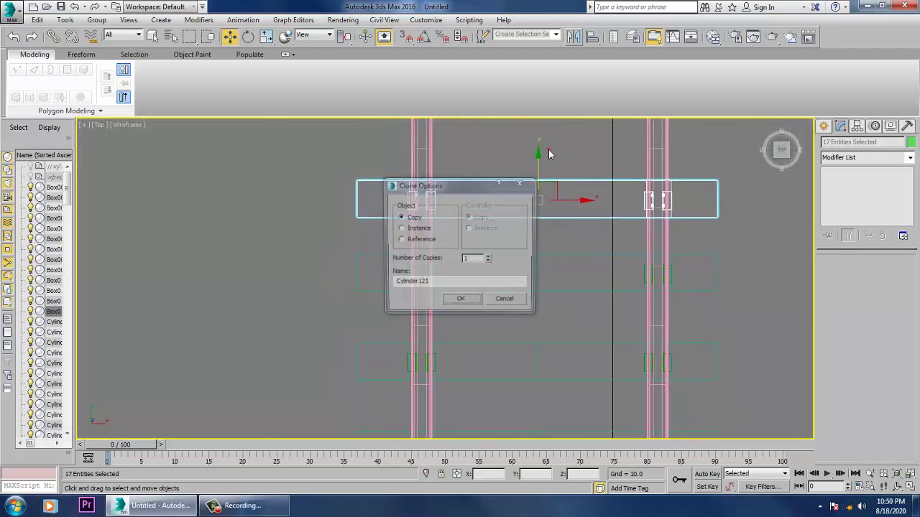
{"action": "left_click", "coordinate": [506, 301]}
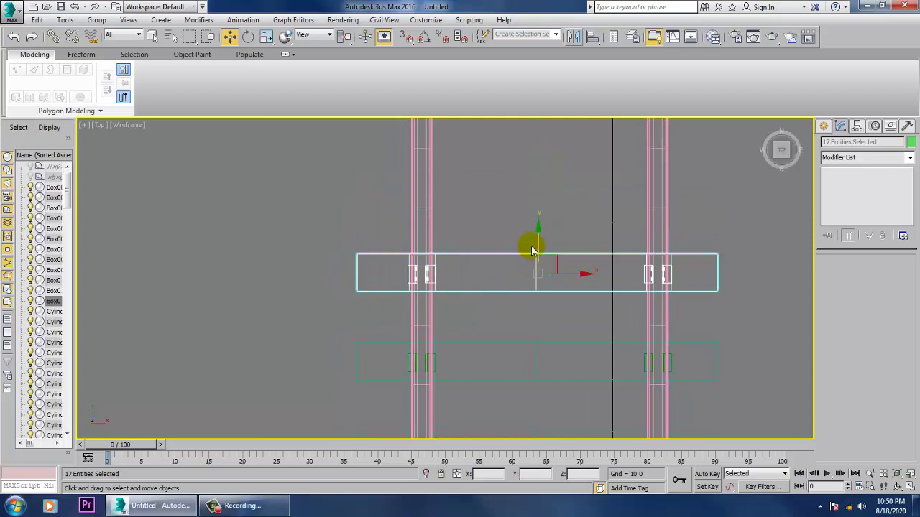
{"action": "mouse_move", "coordinate": [548, 249]}
{"action": "left_mouse_down", "text": "shift"}
{"action": "mouse_move", "coordinate": [549, 153]}
{"action": "mouse_move", "coordinate": [550, 171]}
{"action": "left_mouse_up", "text": "shift"}
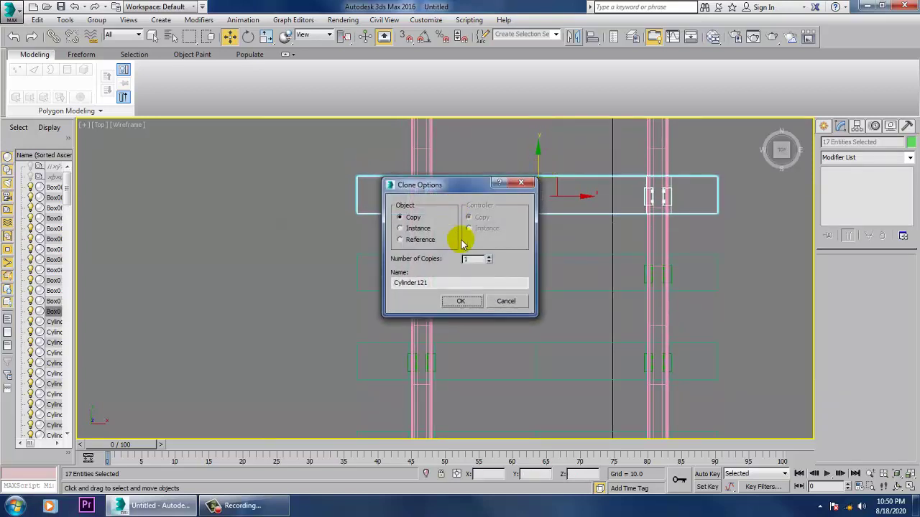
{"action": "left_click", "coordinate": [469, 301]}
{"action": "middle_click_drag", "start_coordinate": [649, 240], "coordinate": [634, 386]}
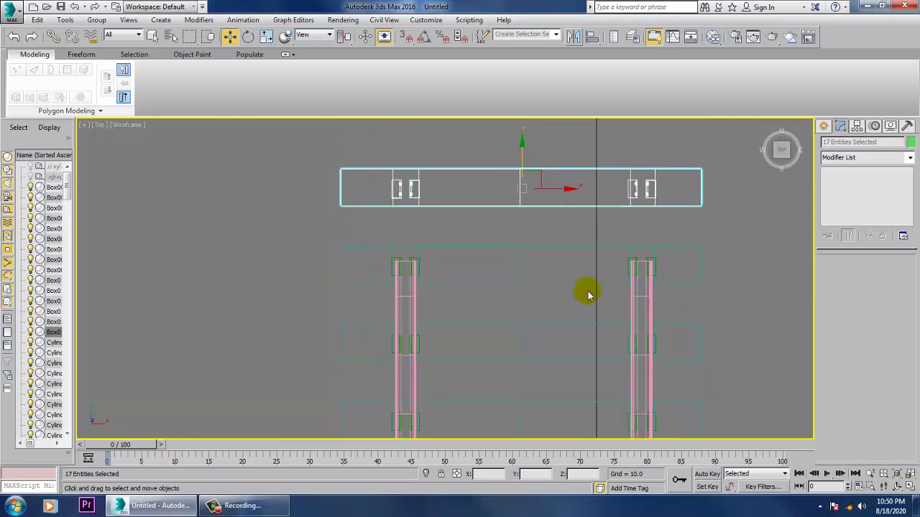
{"action": "key", "text": "Delete"}
Show the whole track in the maximized Perspective view and select the Box001 rail
{"action": "middle_click_drag", "start_coordinate": [630, 289], "coordinate": [570, 236]}
{"action": "key", "text": "alt+w"}
{"action": "right_click", "coordinate": [661, 377]}
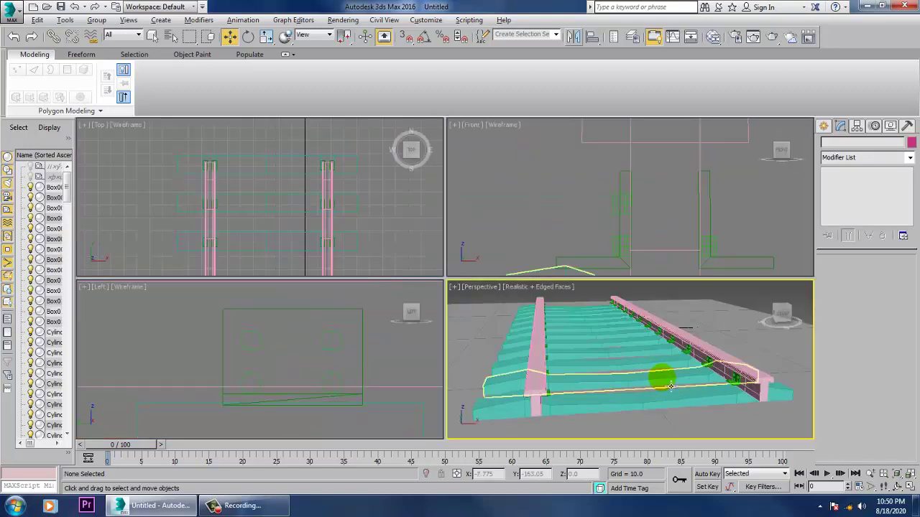
{"action": "key", "text": "alt+w"}
{"action": "scroll", "coordinate": [653, 359], "scroll_direction": "down", "scroll_amount": 10}
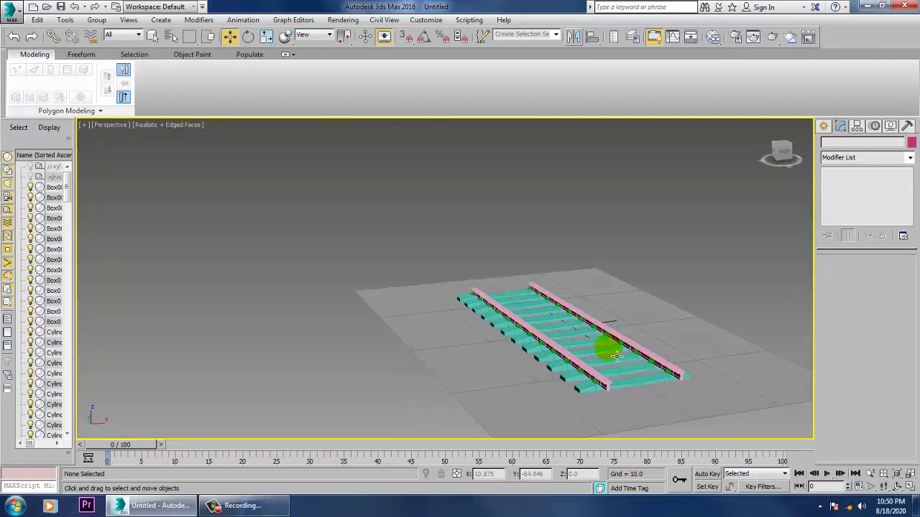
{"action": "mouse_move", "coordinate": [616, 355]}
{"action": "middle_mouse_down", "text": "alt"}
{"action": "mouse_move", "coordinate": [694, 372]}
{"action": "mouse_move", "coordinate": [610, 366]}
{"action": "middle_mouse_up", "text": "alt"}
{"action": "left_click", "coordinate": [611, 363]}
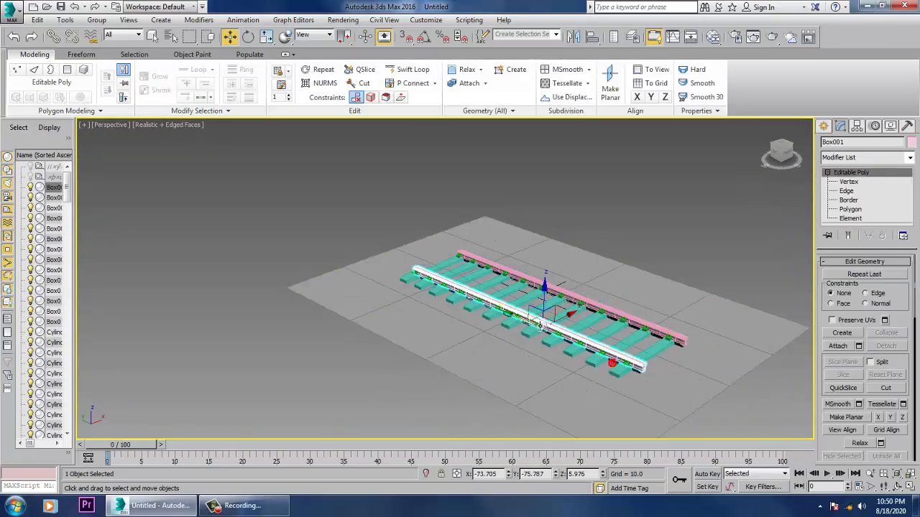
{"action": "scroll", "coordinate": [482, 323], "scroll_direction": "up", "scroll_amount": 5}
{"action": "key", "text": "1"}
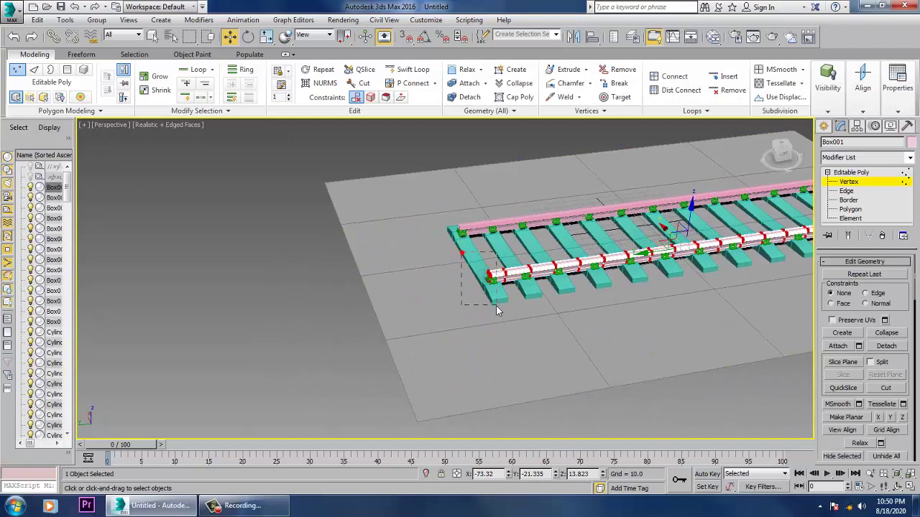
{"action": "left_click_drag", "start_coordinate": [496, 304], "coordinate": [496, 305]}
{"action": "middle_click_drag", "start_coordinate": [496, 305], "coordinate": [520, 284], "text": "alt"}
{"action": "middle_click_drag", "start_coordinate": [612, 307], "coordinate": [589, 306], "text": "alt"}
{"action": "middle_click_drag", "start_coordinate": [689, 318], "coordinate": [702, 323], "text": "alt"}
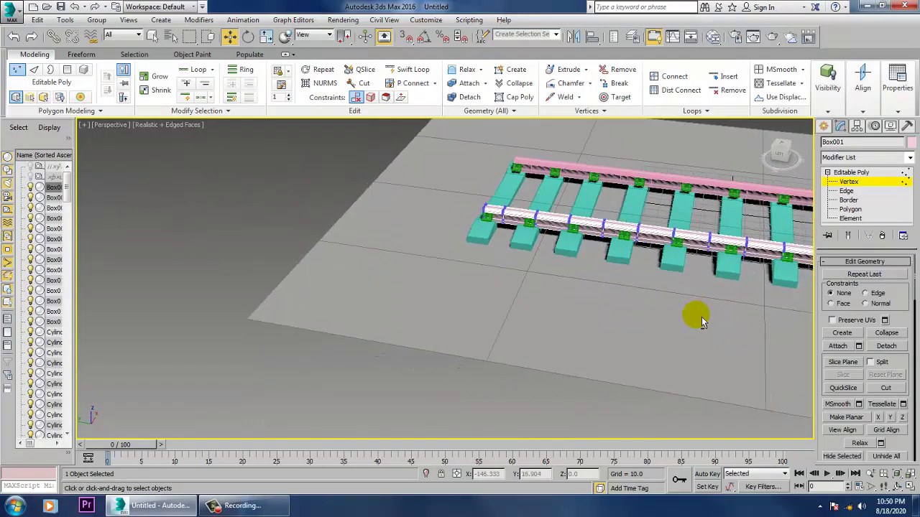
{"action": "left_click", "coordinate": [865, 174]}
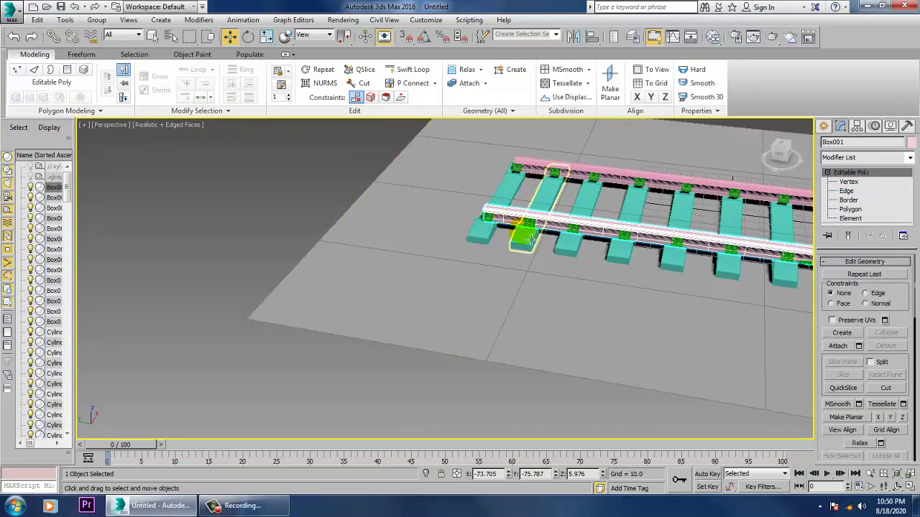
Extend the Box001 rail past the last sleeper by moving its end vertices along Y to about 173
{"action": "middle_click_drag", "start_coordinate": [532, 235], "coordinate": [555, 252], "text": "alt"}
{"action": "key", "text": "1"}
{"action": "middle_click_drag", "start_coordinate": [512, 224], "coordinate": [541, 262]}
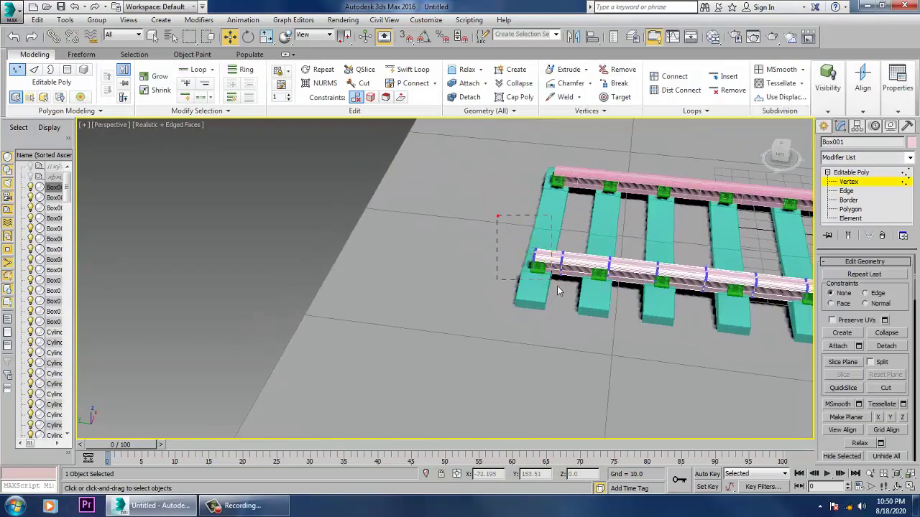
{"action": "left_click_drag", "start_coordinate": [541, 290], "coordinate": [485, 258]}
{"action": "left_click", "coordinate": [855, 171]}
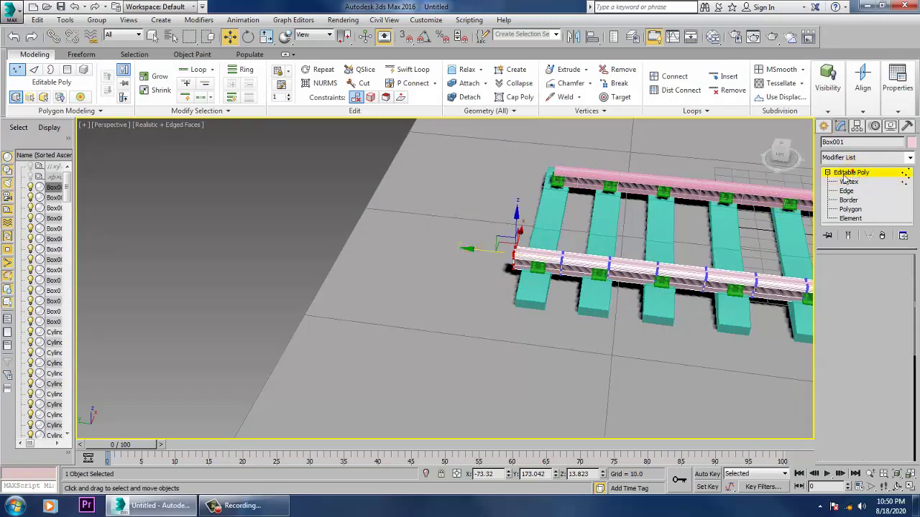
Extend the Box002 rail past the last sleeper by moving its end vertices along Y to about 172.5
{"action": "left_click", "coordinate": [571, 189]}
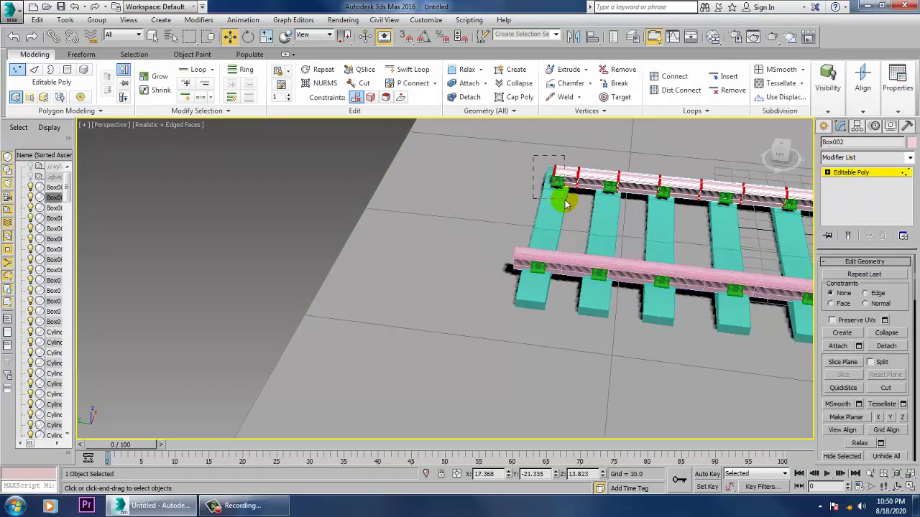
{"action": "left_click_drag", "start_coordinate": [566, 204], "coordinate": [522, 174]}
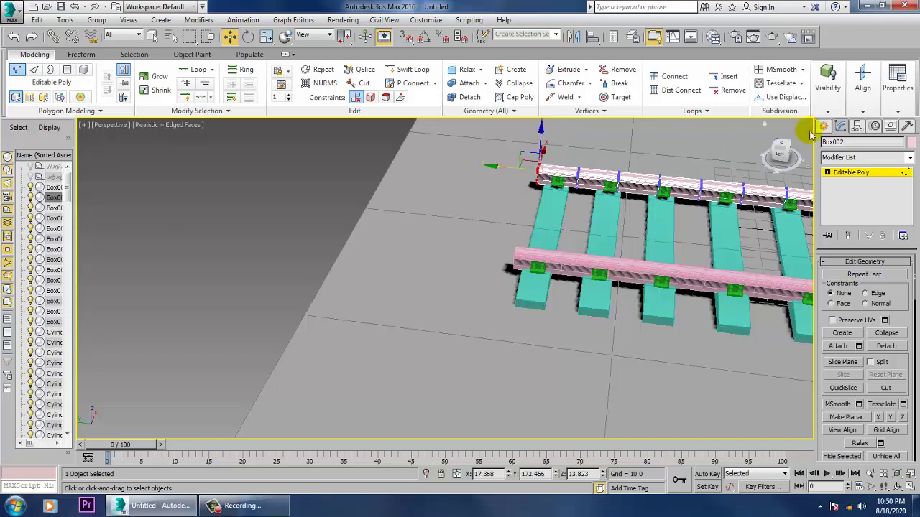
{"action": "left_click", "coordinate": [855, 174]}
Select all rails, sleepers, brackets and bolts without the ground plane and move them along negative Y to the plane's edge
{"action": "scroll", "coordinate": [773, 293], "scroll_direction": "down", "scroll_amount": 5}
{"action": "middle_click_drag", "start_coordinate": [773, 293], "coordinate": [456, 291]}
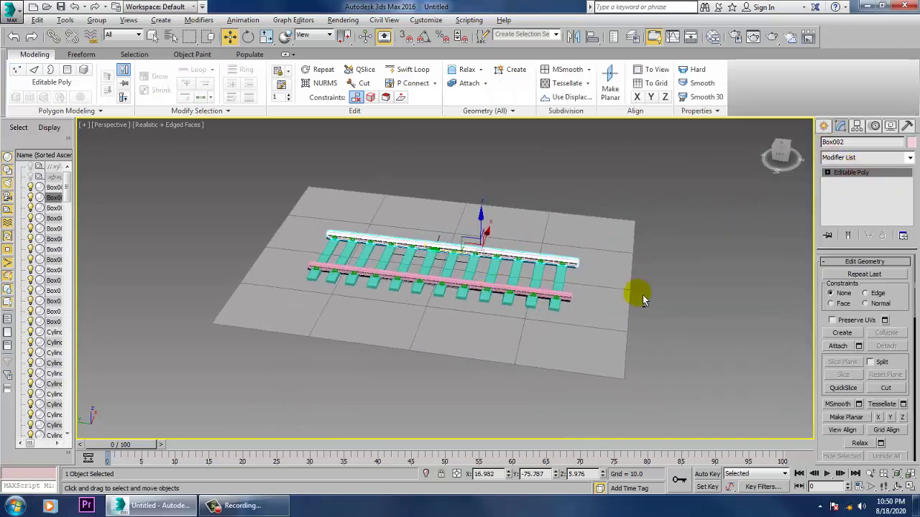
{"action": "middle_click_drag", "start_coordinate": [642, 298], "coordinate": [415, 240], "text": "alt"}
{"action": "left_click_drag", "start_coordinate": [316, 182], "coordinate": [591, 388]}
{"action": "left_click_drag", "start_coordinate": [583, 206], "coordinate": [679, 334]}
{"action": "left_click", "coordinate": [361, 247]}
{"action": "left_click", "coordinate": [327, 223]}
{"action": "left_click_drag", "start_coordinate": [290, 177], "coordinate": [511, 334]}
{"action": "middle_click_drag", "start_coordinate": [579, 191], "coordinate": [428, 308], "text": "alt"}
{"action": "left_click", "coordinate": [429, 308], "text": "alt"}
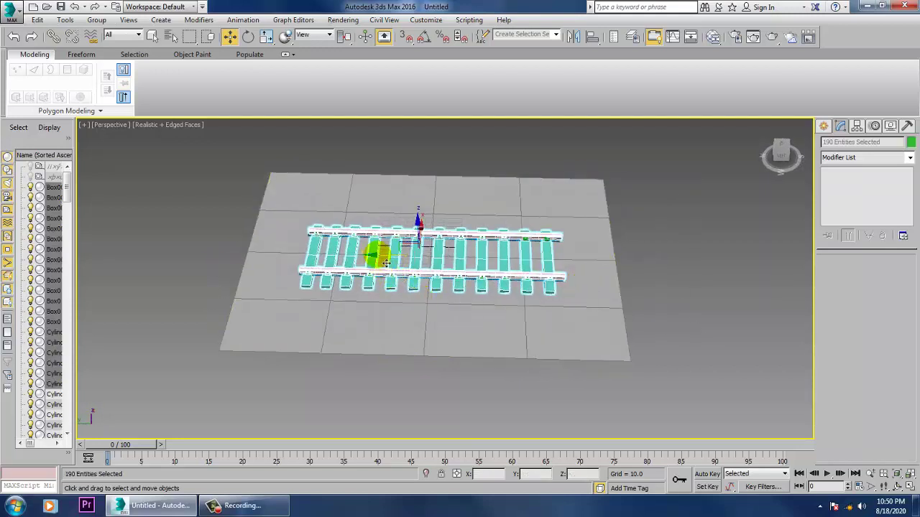
{"action": "left_click_drag", "start_coordinate": [375, 256], "coordinate": [434, 276]}
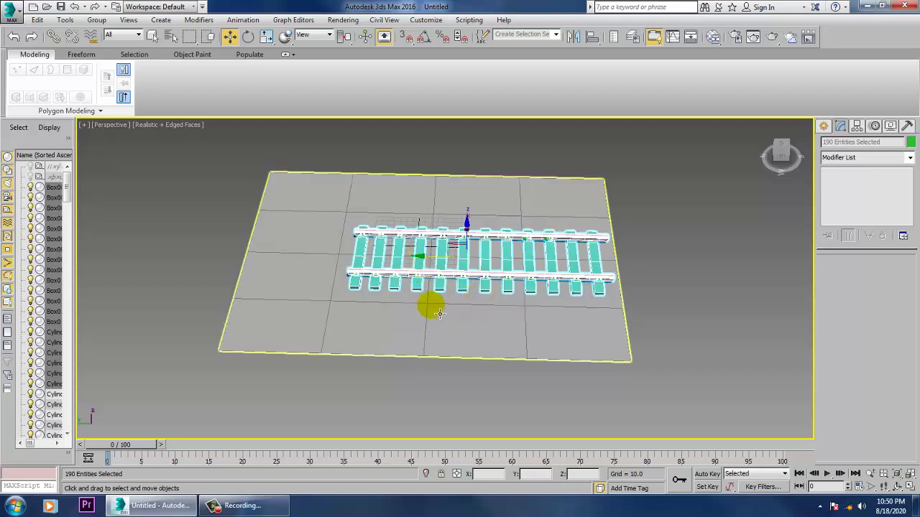
Make one copy of the complete track section along Y so its rails join the original end to end
{"action": "middle_click_drag", "start_coordinate": [431, 304], "coordinate": [554, 322]}
{"action": "mouse_move", "coordinate": [540, 282]}
{"action": "left_mouse_down", "text": "shift"}
{"action": "mouse_move", "coordinate": [355, 277]}
{"action": "mouse_move", "coordinate": [319, 283]}
{"action": "mouse_move", "coordinate": [324, 292]}
{"action": "left_mouse_up", "text": "shift"}
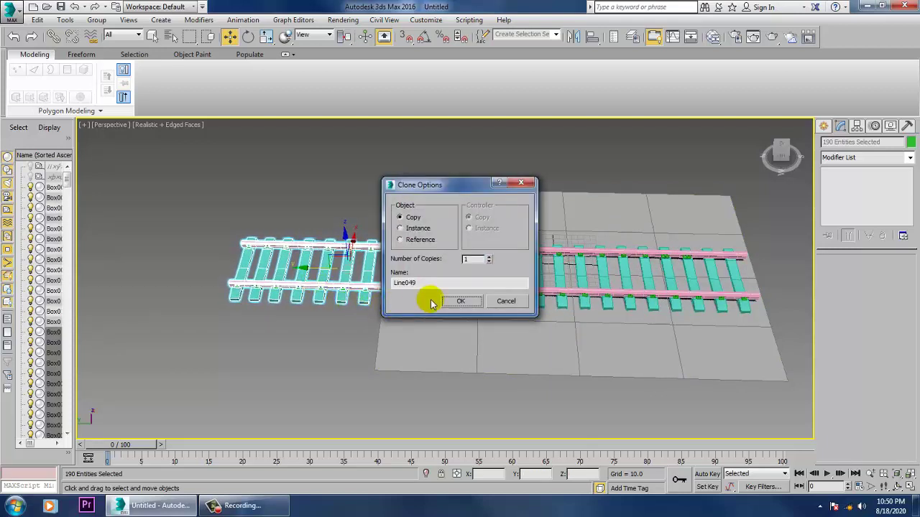
{"action": "left_click", "coordinate": [460, 301]}
Stretch the ground plane along Y to cover both track sections and move it to about 41.3 in Y
{"action": "left_click", "coordinate": [547, 357]}
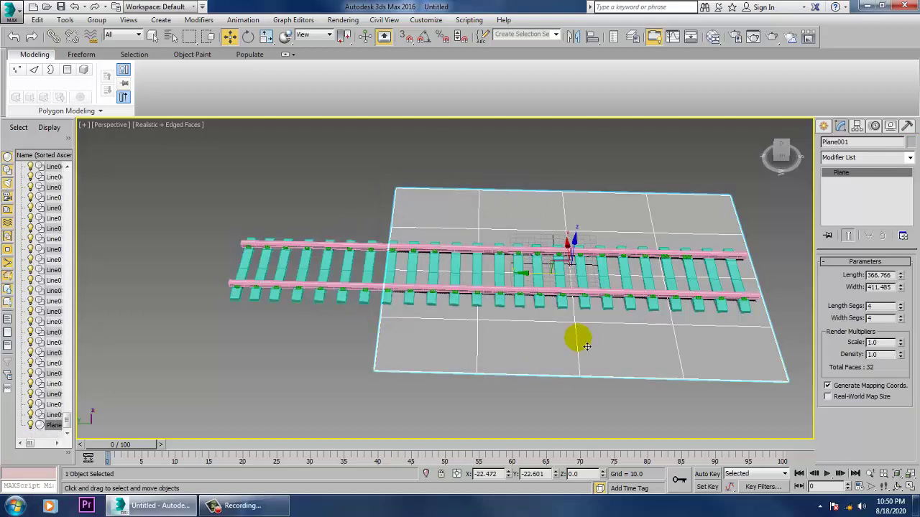
{"action": "left_click_drag", "start_coordinate": [615, 269], "coordinate": [667, 288]}
{"action": "key", "text": "w"}
{"action": "left_click", "coordinate": [537, 288]}
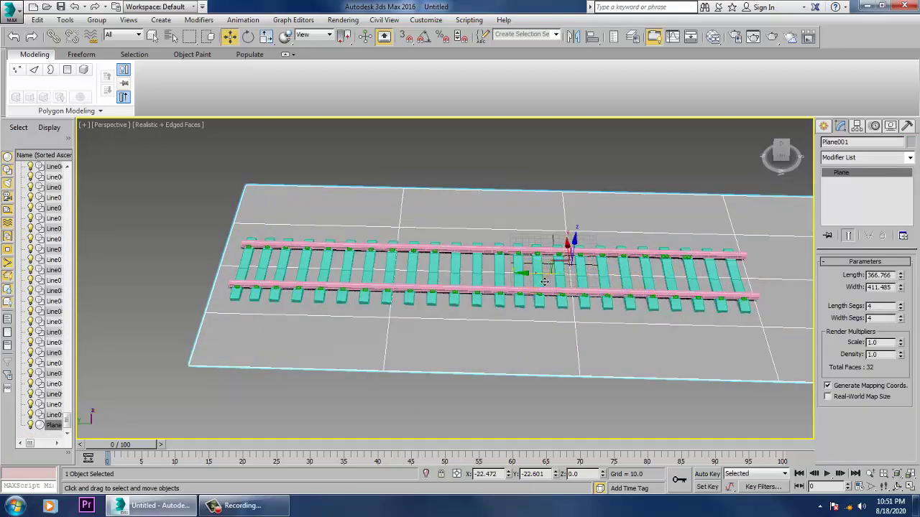
{"action": "left_click_drag", "start_coordinate": [550, 275], "coordinate": [511, 273]}
{"action": "middle_click_drag", "start_coordinate": [632, 329], "coordinate": [619, 311], "text": "alt"}
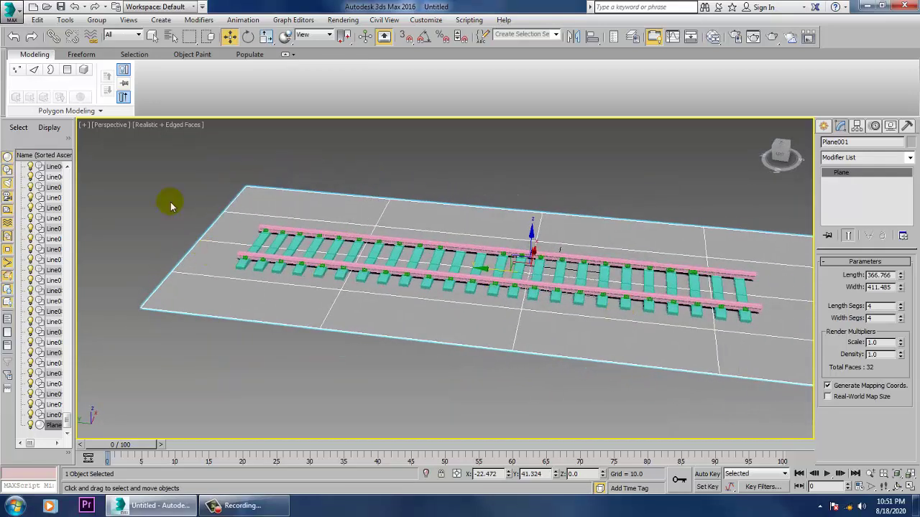
Select all parts of both track sections without the ground plane and apply a Bend modifier to them
{"action": "left_click_drag", "start_coordinate": [806, 451], "coordinate": [827, 452]}
{"action": "left_click_drag", "start_coordinate": [727, 196], "coordinate": [767, 241], "text": "alt"}
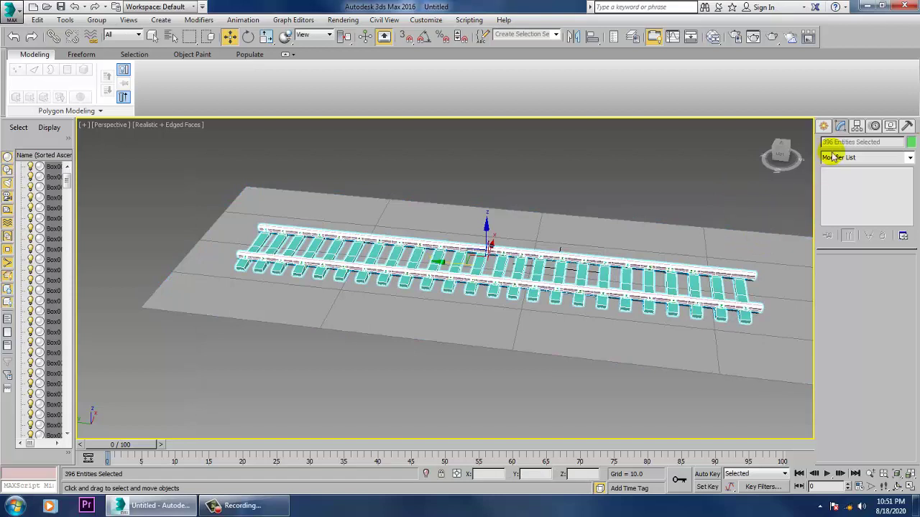
{"action": "left_click", "coordinate": [910, 161]}
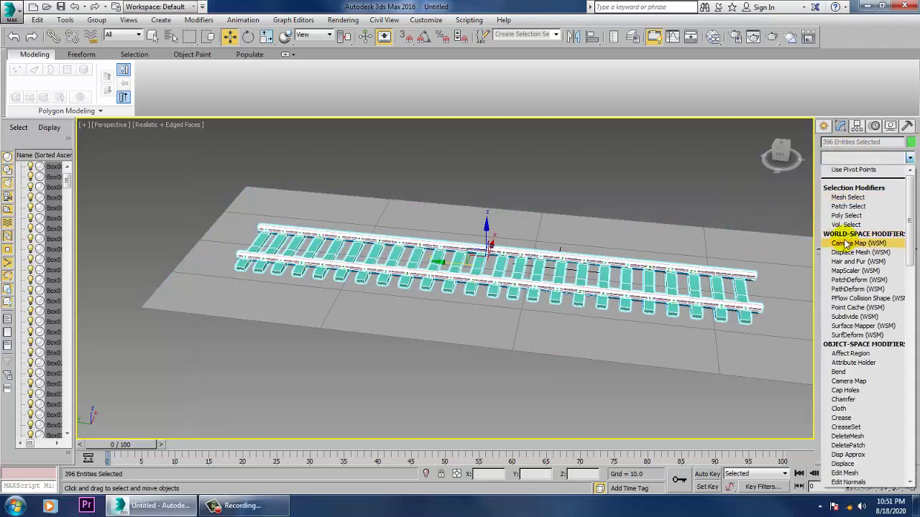
{"action": "scroll", "coordinate": [845, 237], "scroll_direction": "down", "scroll_amount": 8}
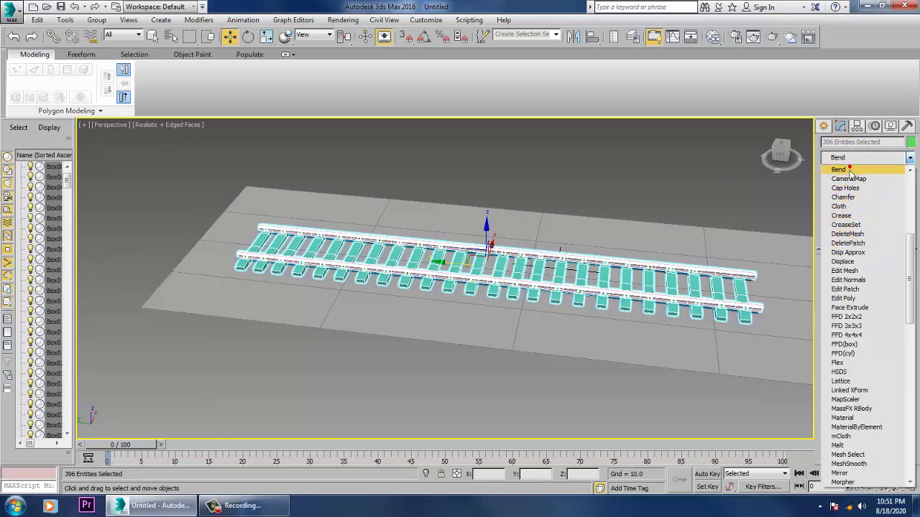
{"action": "left_click", "coordinate": [851, 170]}
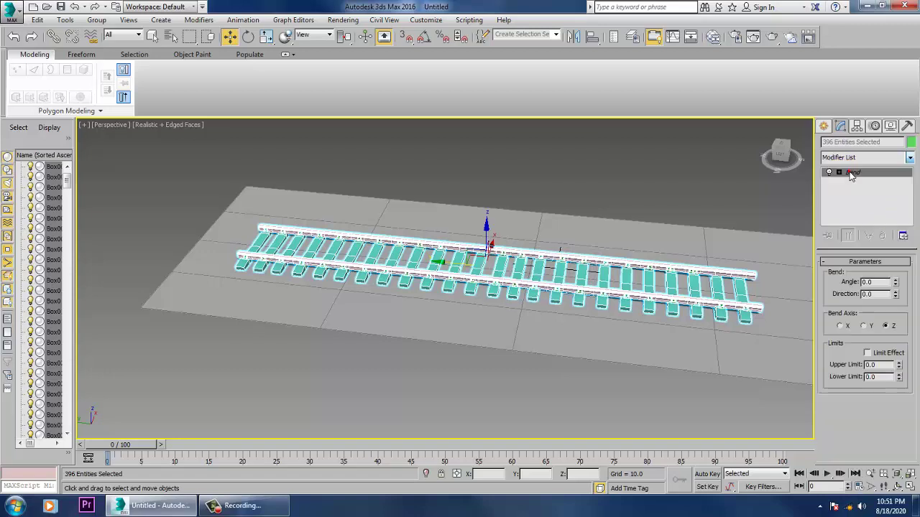
Set the Bend axis to Y and the bend angle to 101.5 to curve the track
{"action": "left_click", "coordinate": [863, 327]}
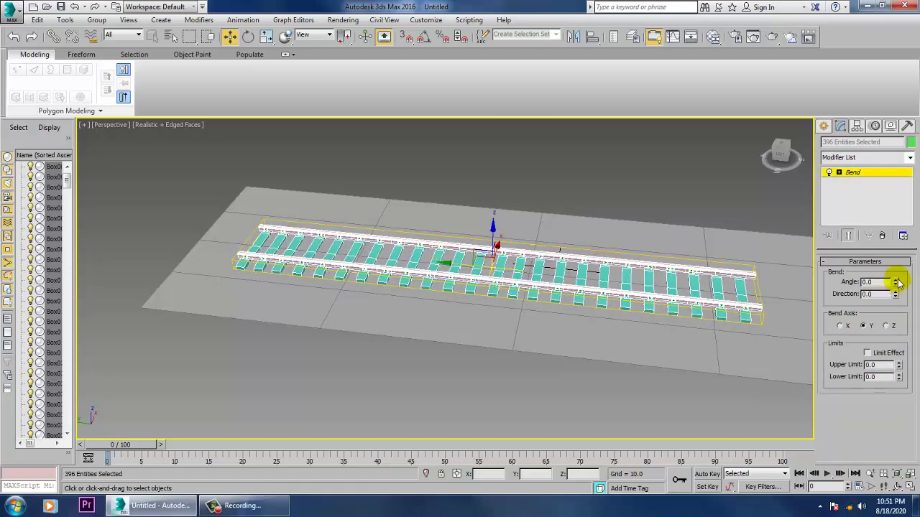
{"action": "left_click_drag", "start_coordinate": [898, 283], "coordinate": [804, 232]}
{"action": "middle_click_drag", "start_coordinate": [687, 287], "coordinate": [597, 316], "text": "alt"}
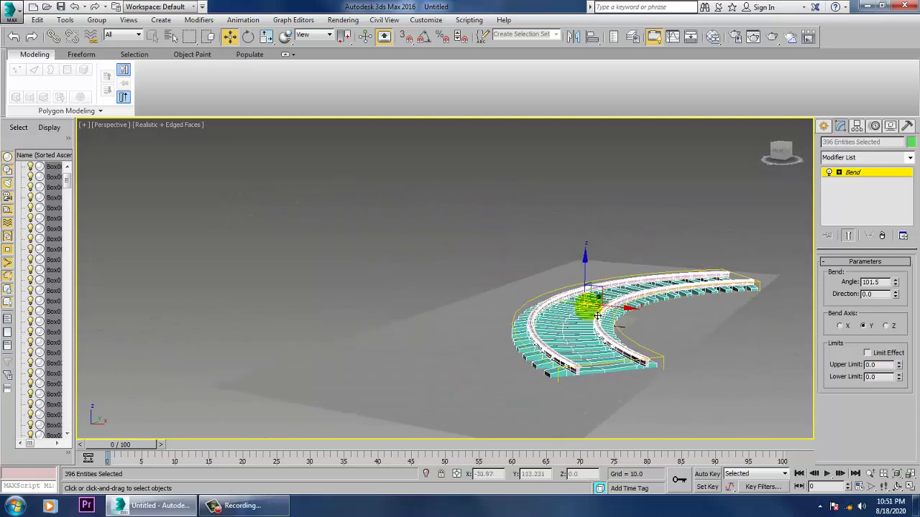
{"action": "left_click_drag", "start_coordinate": [628, 313], "coordinate": [597, 300]}
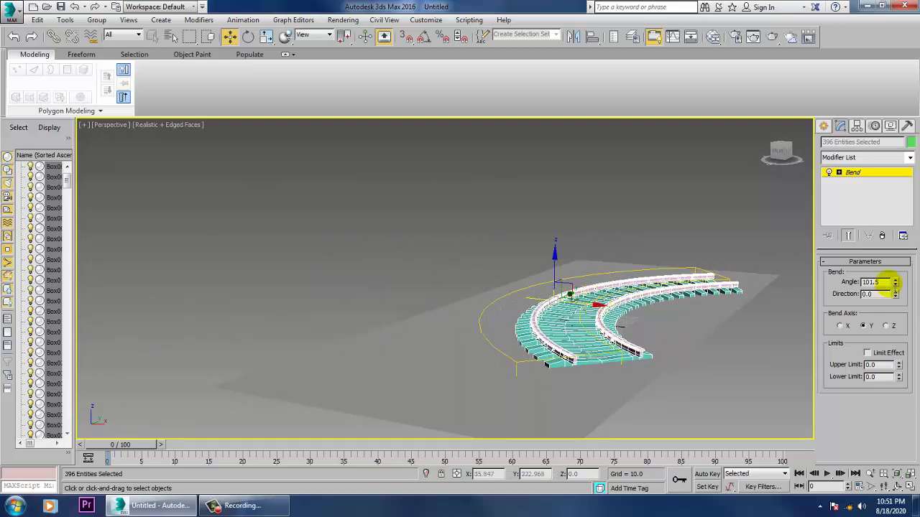
{"action": "key", "text": "ctrl+z"}
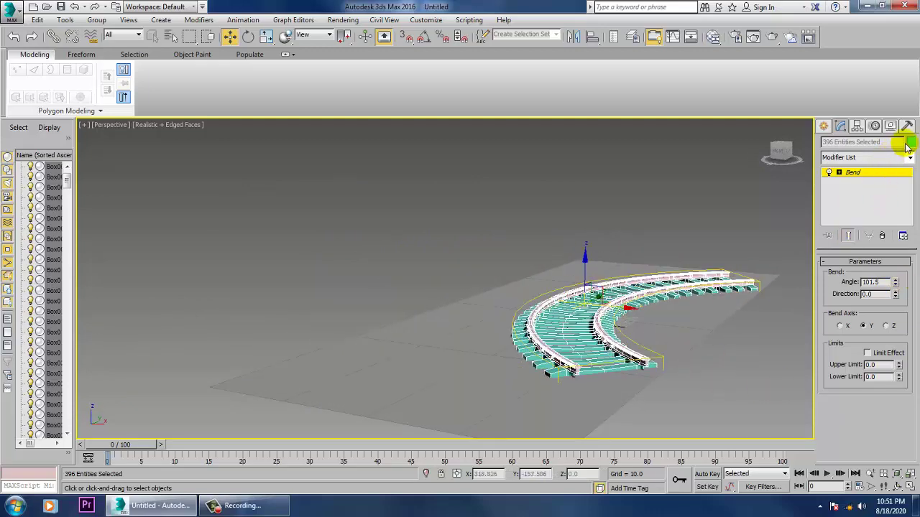
Assign the grey custom colour to all track objects and collapse their Bend modifier
{"action": "left_click", "coordinate": [911, 142]}
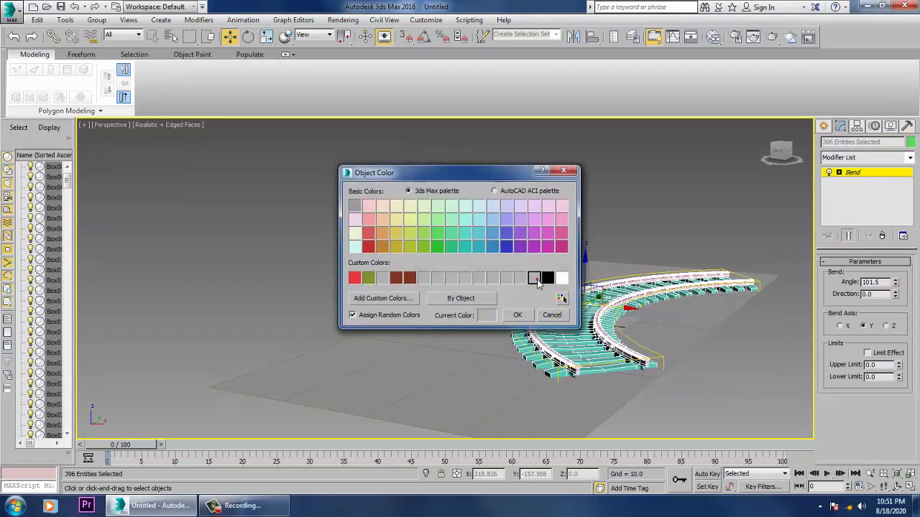
{"action": "left_click", "coordinate": [511, 316]}
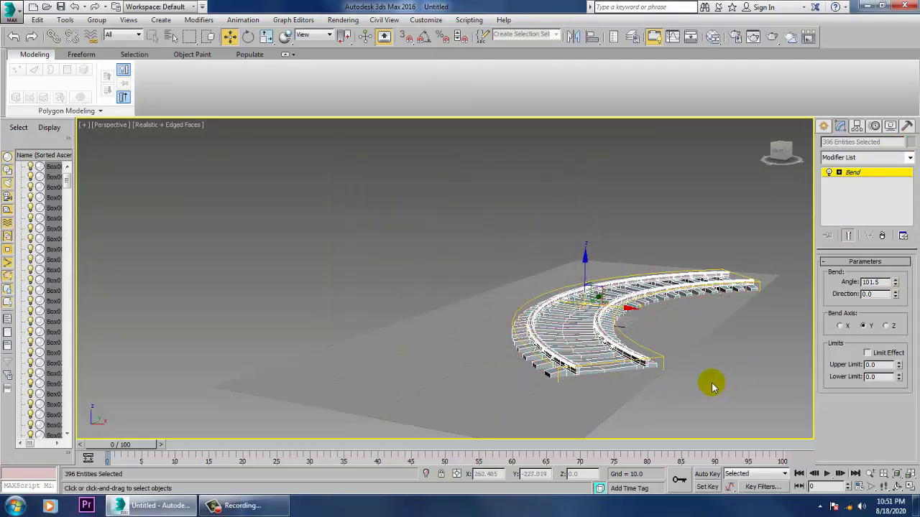
{"action": "middle_click_drag", "start_coordinate": [658, 363], "coordinate": [704, 330], "text": "alt"}
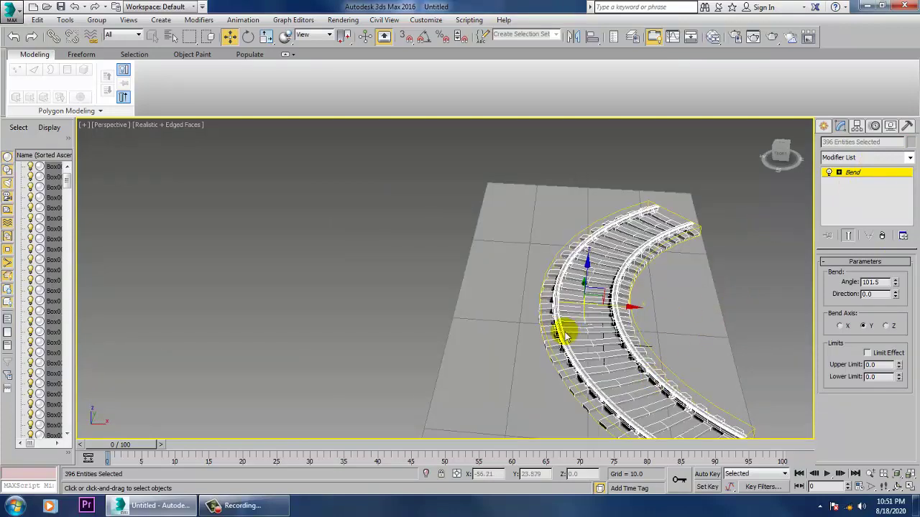
{"action": "right_click", "coordinate": [583, 314]}
{"action": "left_click", "coordinate": [704, 436]}
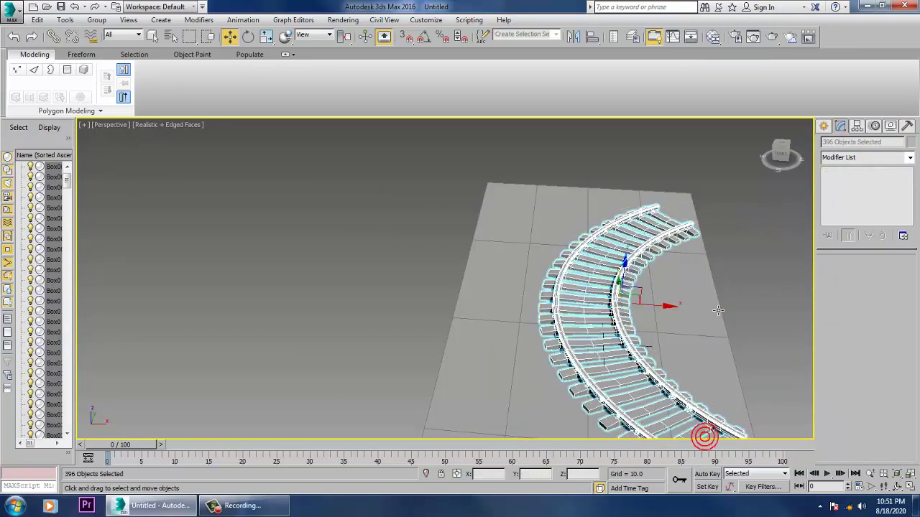
Move the ground plane along X to about 35.2 beneath the curved track and turn off edged-face display
{"action": "left_click", "coordinate": [710, 302]}
{"action": "left_click_drag", "start_coordinate": [635, 338], "coordinate": [673, 340]}
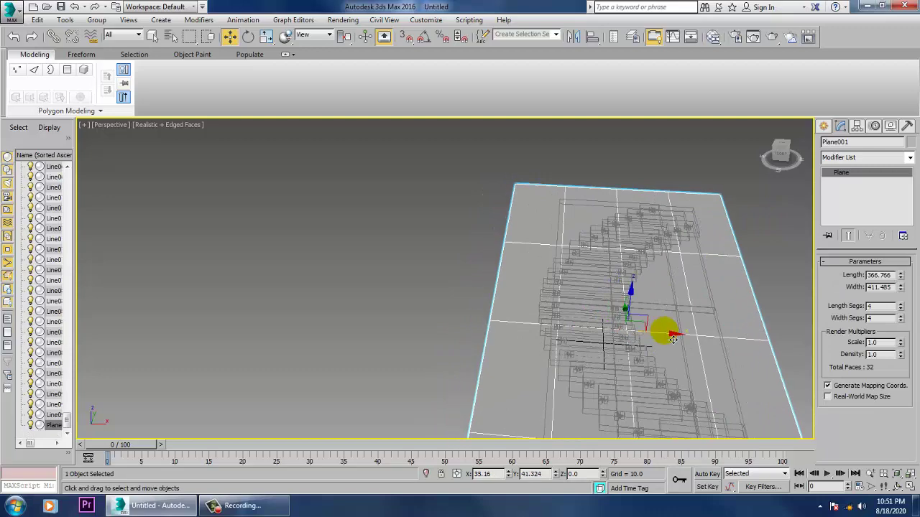
{"action": "key", "text": "F4"}
{"action": "left_click", "coordinate": [362, 259]}
{"action": "middle_click_drag", "start_coordinate": [725, 413], "coordinate": [692, 366], "text": "alt"}
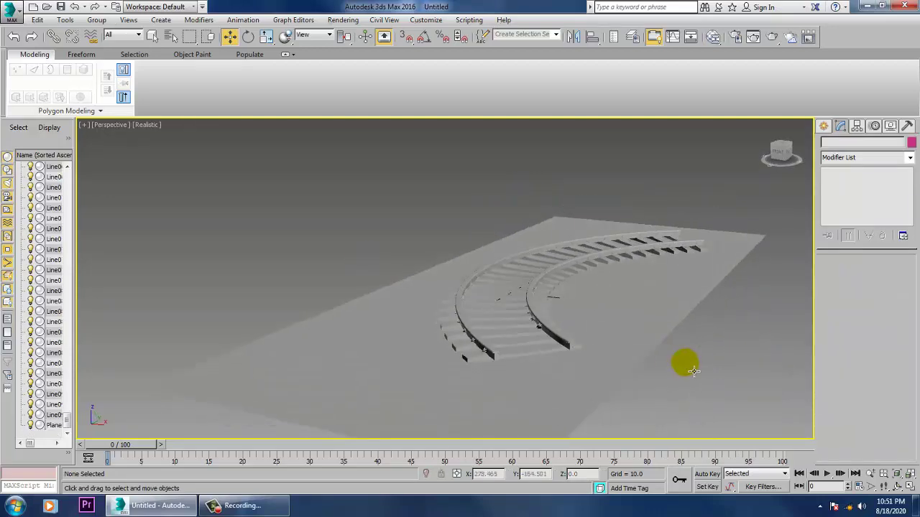
Select all the curved track's objects together with the ground plane
{"action": "scroll", "coordinate": [657, 366], "scroll_direction": "up", "scroll_amount": 4}
{"action": "scroll", "coordinate": [657, 367], "scroll_direction": "up", "scroll_amount": 3}
{"action": "scroll", "coordinate": [575, 317], "scroll_direction": "down", "scroll_amount": 9}
{"action": "left_click_drag", "start_coordinate": [433, 165], "coordinate": [657, 399]}
{"action": "scroll", "coordinate": [562, 309], "scroll_direction": "up", "scroll_amount": 3}
{"action": "left_click", "coordinate": [570, 312], "text": "alt"}
{"action": "middle_click_drag", "start_coordinate": [570, 312], "coordinate": [576, 354], "text": "alt"}
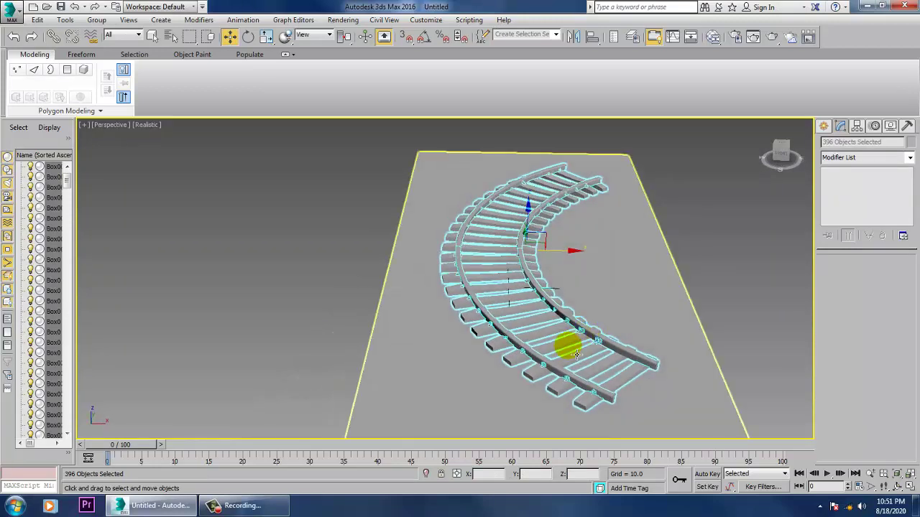
{"action": "scroll", "coordinate": [576, 354], "scroll_direction": "up", "scroll_amount": 3}
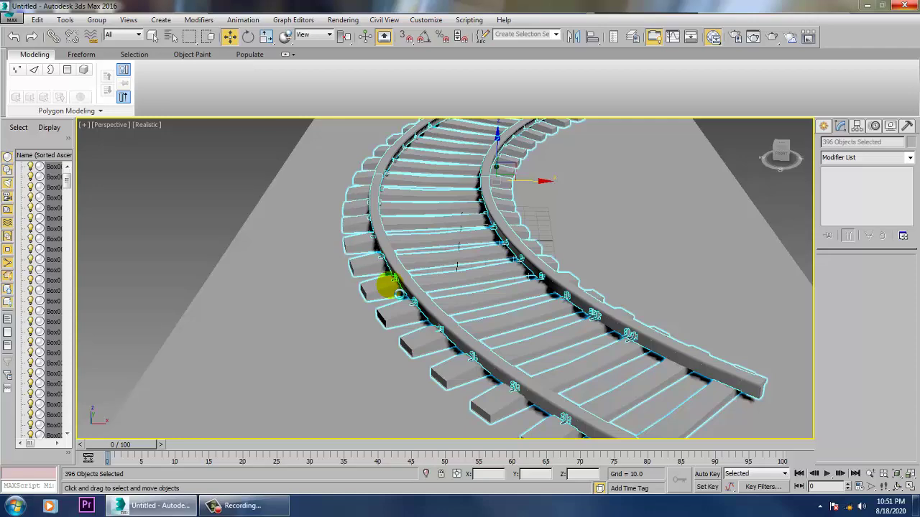
Create a Standard material with a light grey diffuse colour and specular level 77, assign it to the selected objects, and deselect them
{"action": "key", "text": "m"}
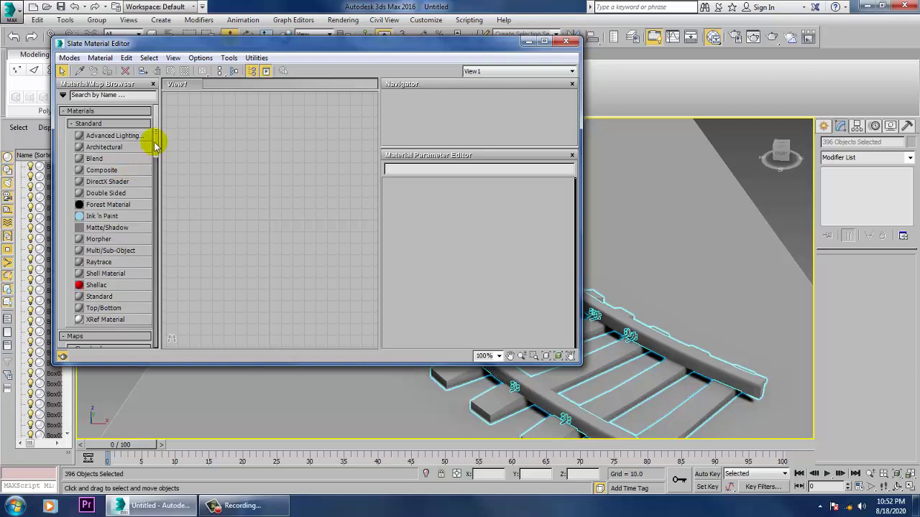
{"action": "mouse_move", "coordinate": [154, 145]}
{"action": "left_mouse_down"}
{"action": "mouse_move", "coordinate": [160, 208]}
{"action": "mouse_move", "coordinate": [158, 128]}
{"action": "left_mouse_up"}
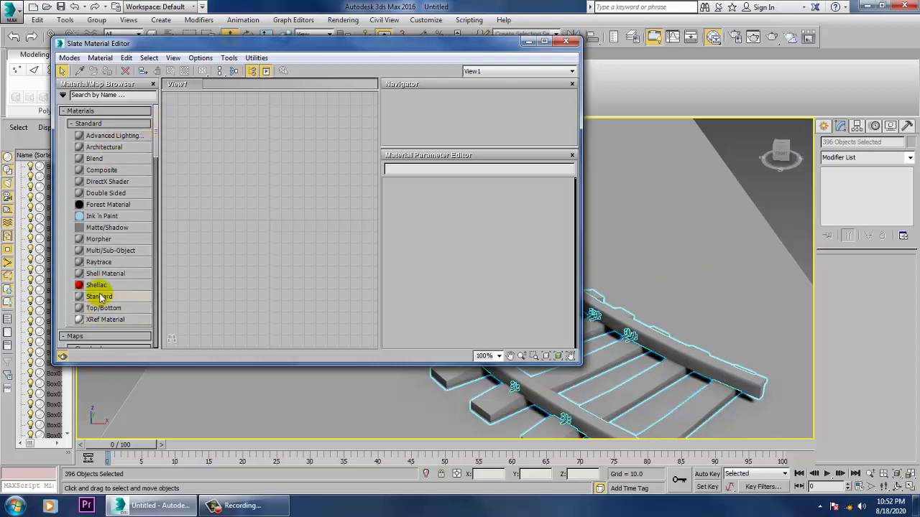
{"action": "left_click_drag", "start_coordinate": [296, 158], "coordinate": [294, 155]}
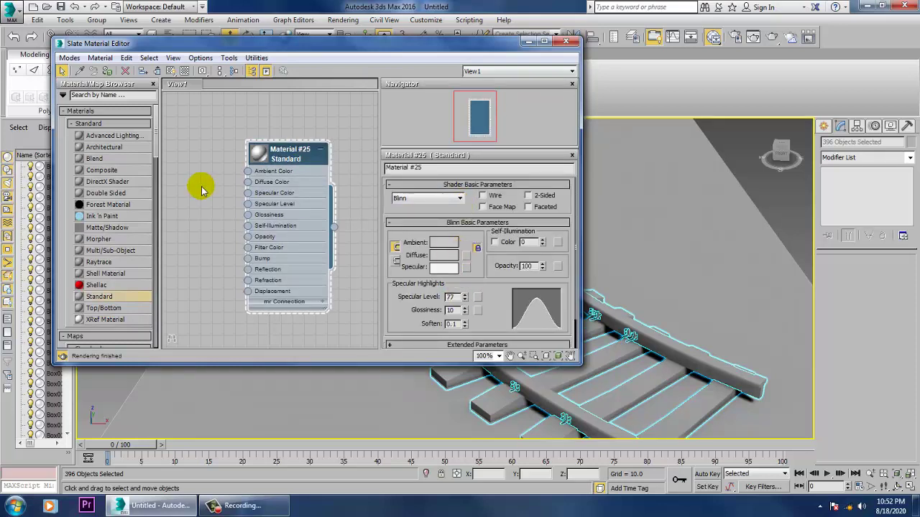
{"action": "left_click", "coordinate": [109, 70]}
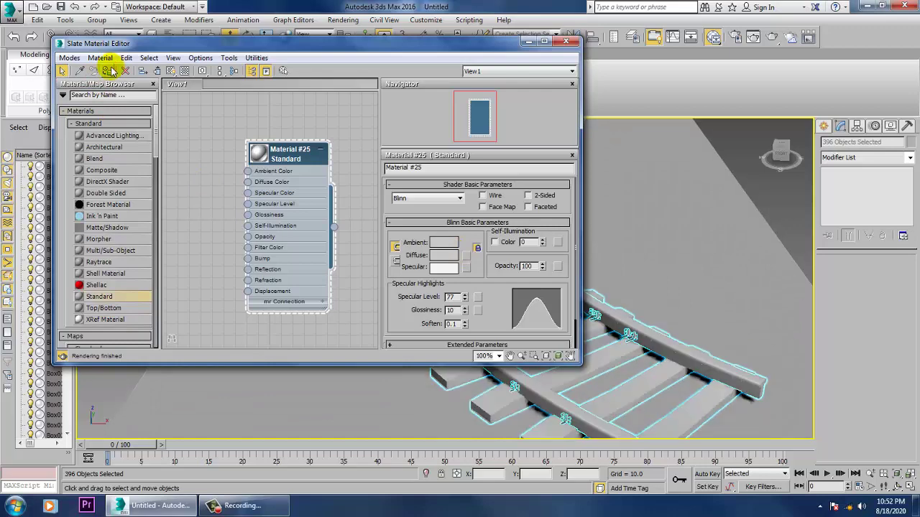
{"action": "left_click", "coordinate": [565, 43]}
{"action": "left_click", "coordinate": [745, 338]}
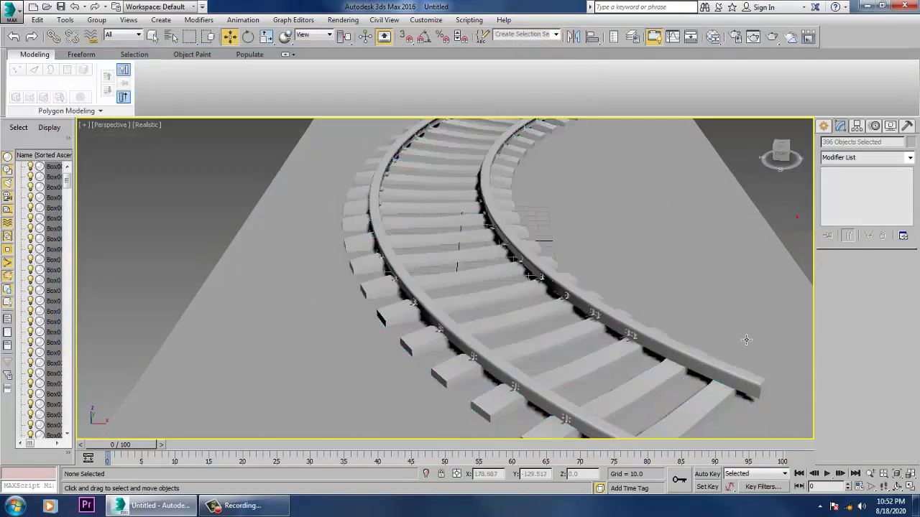
Examine the rails, bolted brackets and sleepers up close at the track's near end, with edged-face display turned on
{"action": "middle_click_drag", "start_coordinate": [603, 405], "coordinate": [581, 386], "text": "alt"}
{"action": "scroll", "coordinate": [581, 378], "scroll_direction": "down", "scroll_amount": 5}
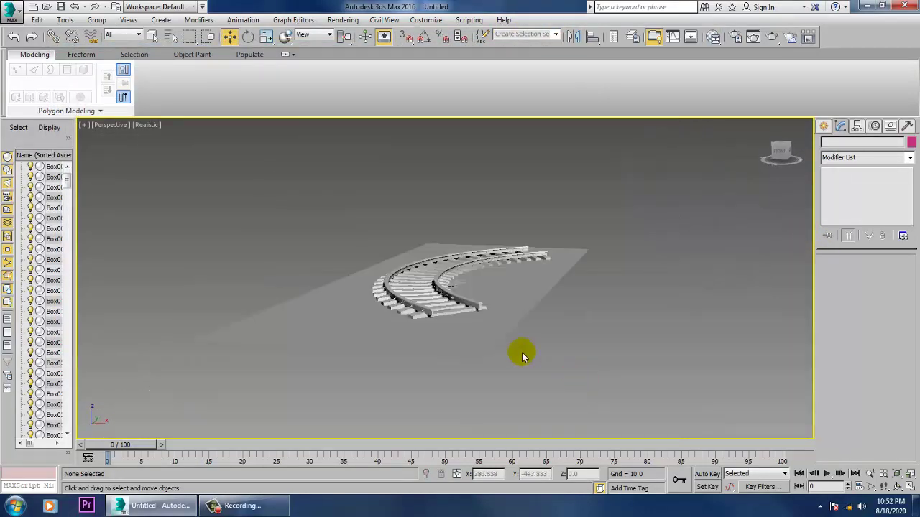
{"action": "left_click", "coordinate": [437, 304]}
{"action": "scroll", "coordinate": [459, 309], "scroll_direction": "up", "scroll_amount": 6}
{"action": "scroll", "coordinate": [470, 312], "scroll_direction": "up", "scroll_amount": 2}
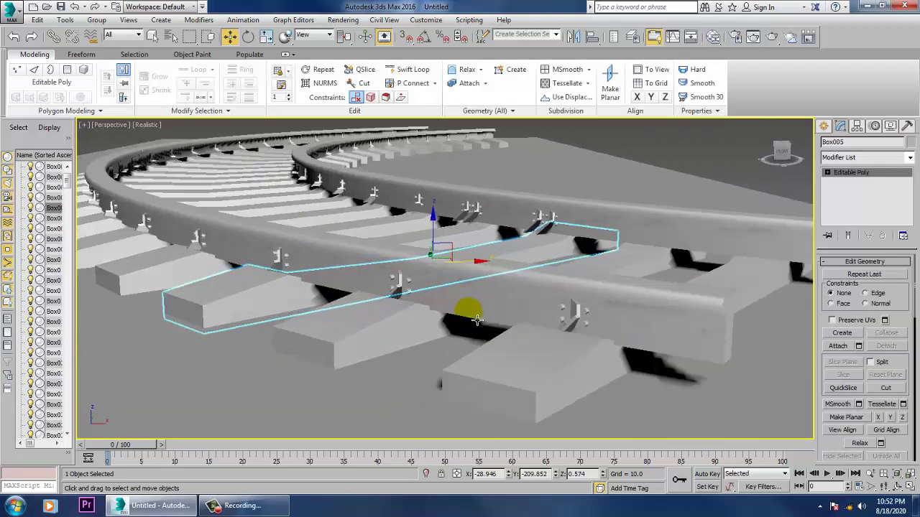
{"action": "scroll", "coordinate": [567, 316], "scroll_direction": "up", "scroll_amount": 4}
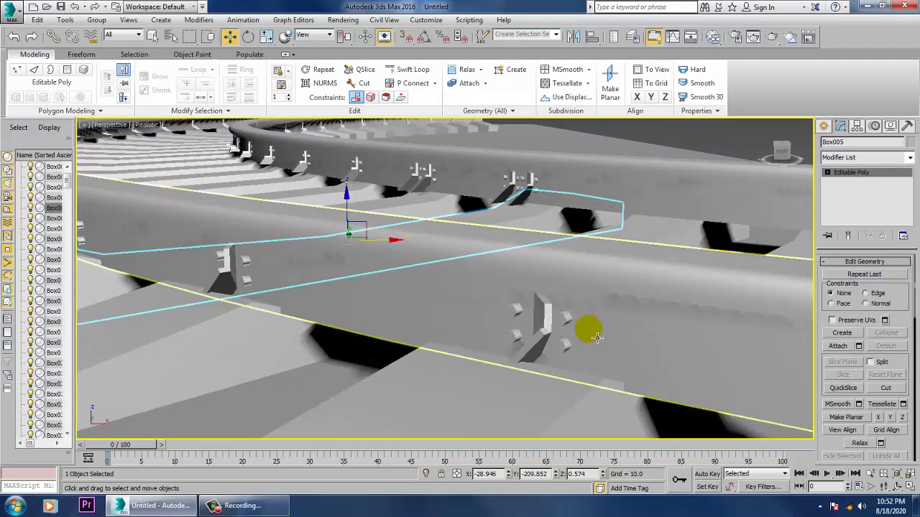
{"action": "middle_click_drag", "start_coordinate": [596, 336], "coordinate": [620, 322], "text": "alt"}
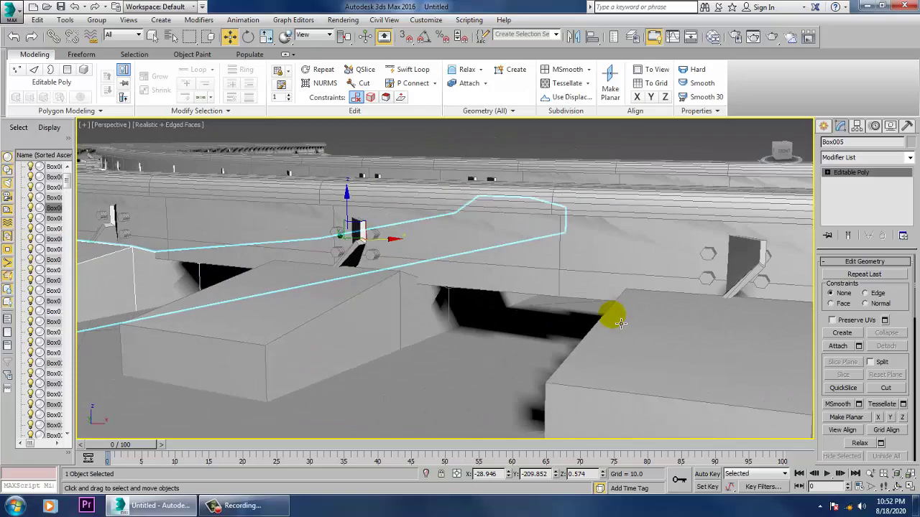
Review the whole curved track on its ground plane from the end, from above and from a distance
{"action": "scroll", "coordinate": [607, 318], "scroll_direction": "down", "scroll_amount": 6}
{"action": "scroll", "coordinate": [554, 325], "scroll_direction": "up", "scroll_amount": 5}
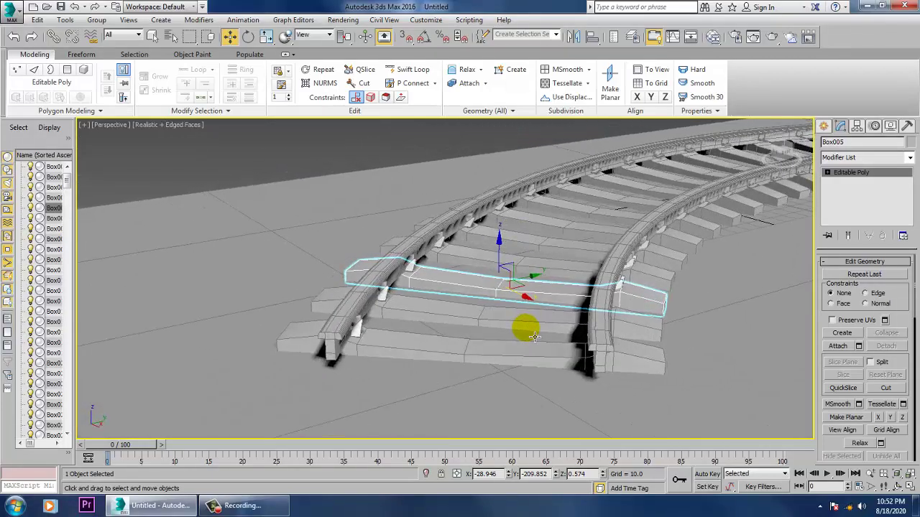
{"action": "middle_click_drag", "start_coordinate": [532, 336], "coordinate": [572, 400], "text": "alt"}
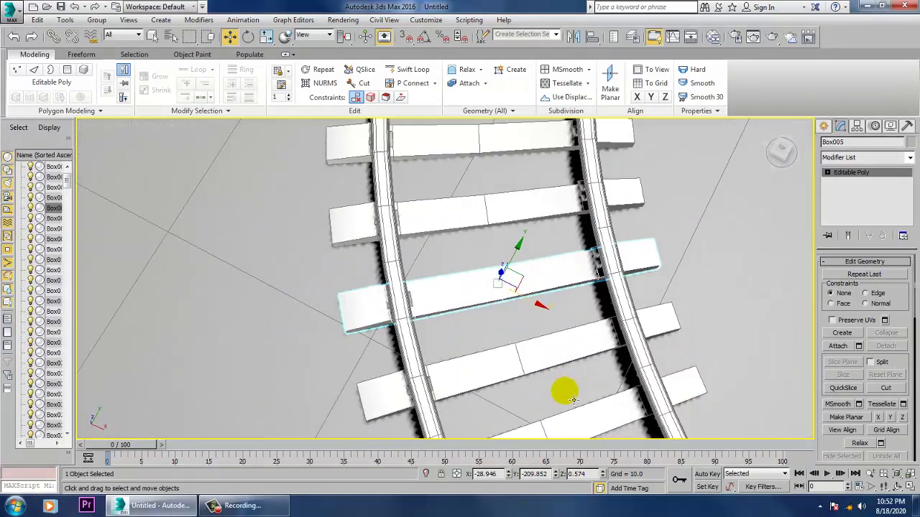
{"action": "scroll", "coordinate": [572, 398], "scroll_direction": "down", "scroll_amount": 5}
{"action": "middle_click_drag", "start_coordinate": [559, 331], "coordinate": [593, 338]}
{"action": "middle_click_drag", "start_coordinate": [593, 338], "coordinate": [509, 362]}
{"action": "scroll", "coordinate": [594, 369], "scroll_direction": "down", "scroll_amount": 5}
{"action": "scroll", "coordinate": [596, 373], "scroll_direction": "up", "scroll_amount": 5}
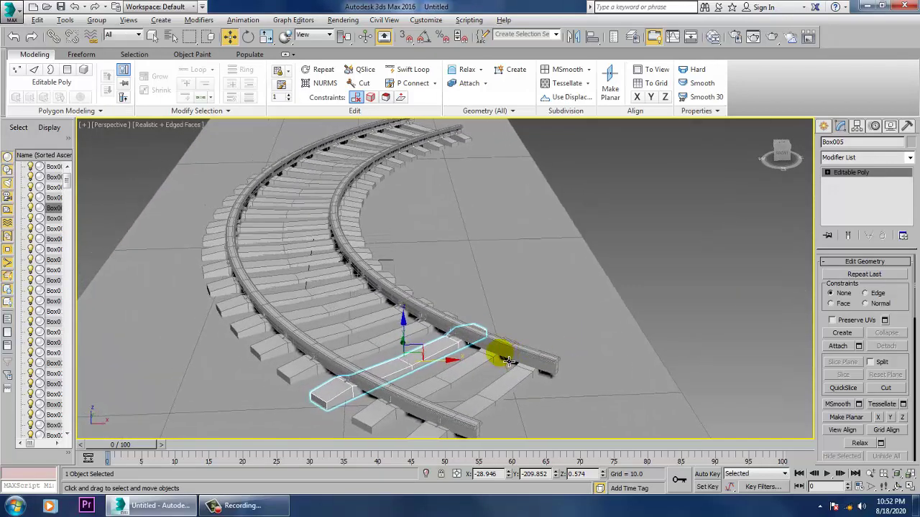
{"action": "scroll", "coordinate": [507, 361], "scroll_direction": "down", "scroll_amount": 3}
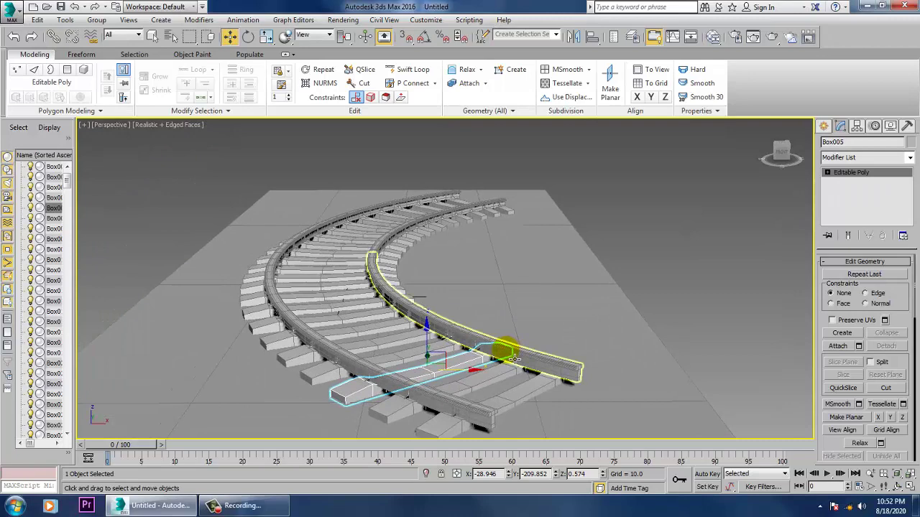